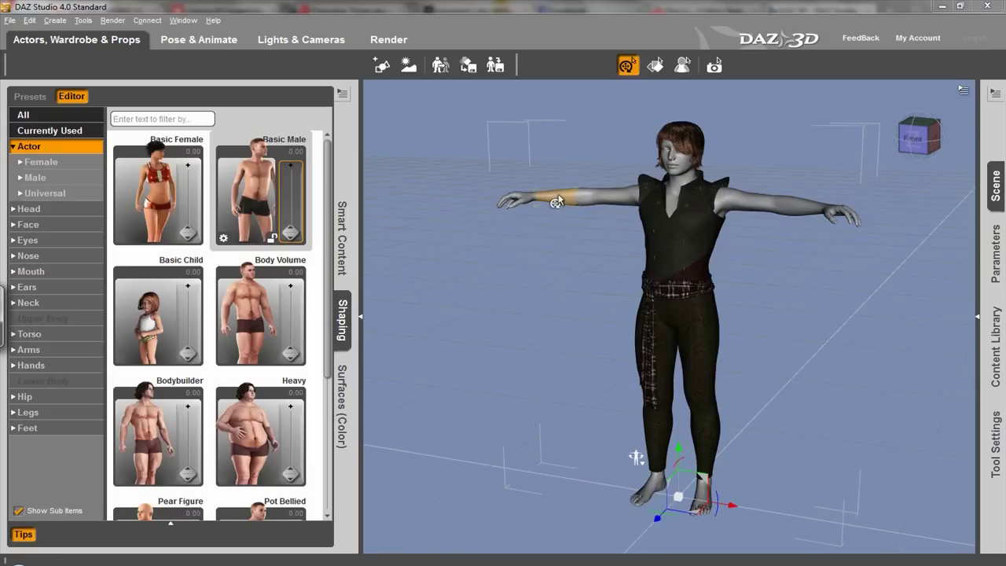
# Try an arm pose and a leg pose on the figure, undoing each back to T-pose.
pyautogui.moveTo(560, 230); pyautogui.dragTo(558, 219)
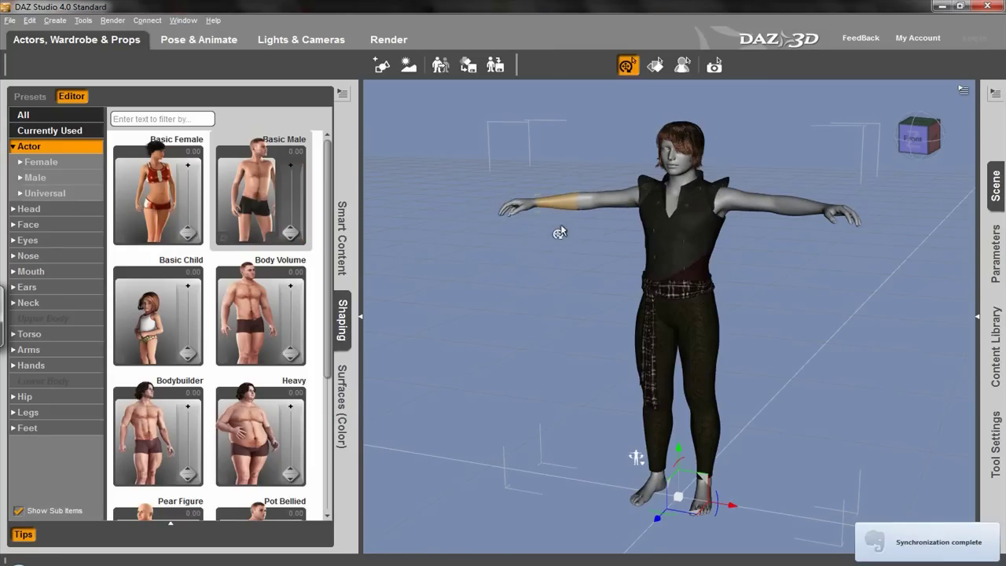
pyautogui.moveTo(559, 232)
pyautogui.mouseDown()
pyautogui.moveTo(579, 252)
pyautogui.moveTo(577, 227)
pyautogui.moveTo(543, 194)
pyautogui.moveTo(465, 216)
pyautogui.moveTo(503, 308)
pyautogui.moveTo(598, 310)
pyautogui.moveTo(590, 268)
pyautogui.moveTo(551, 250)
pyautogui.mouseUp()
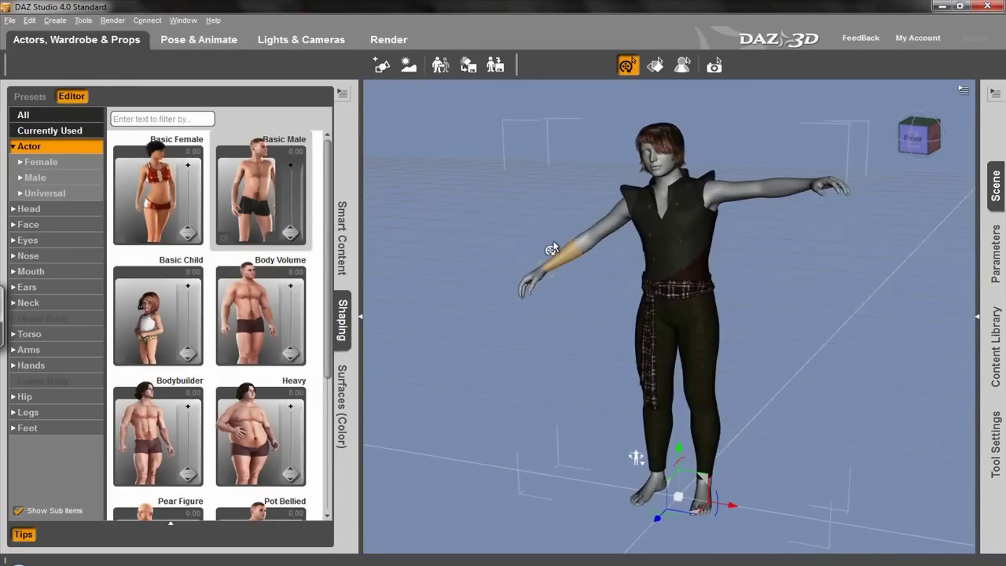
pyautogui.hotkey('ctrl', 'z')
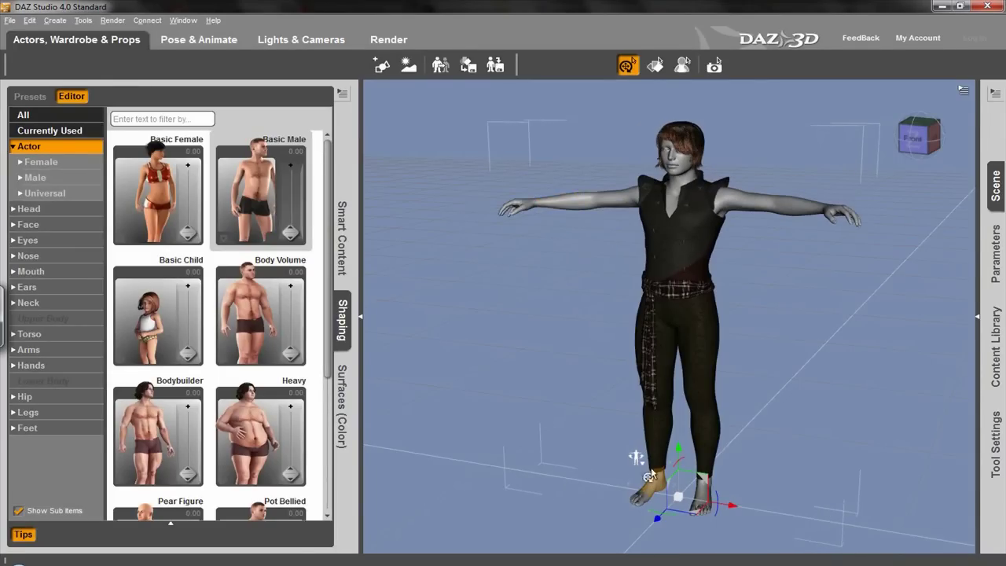
pyautogui.moveTo(651, 475); pyautogui.dragTo(655, 438)
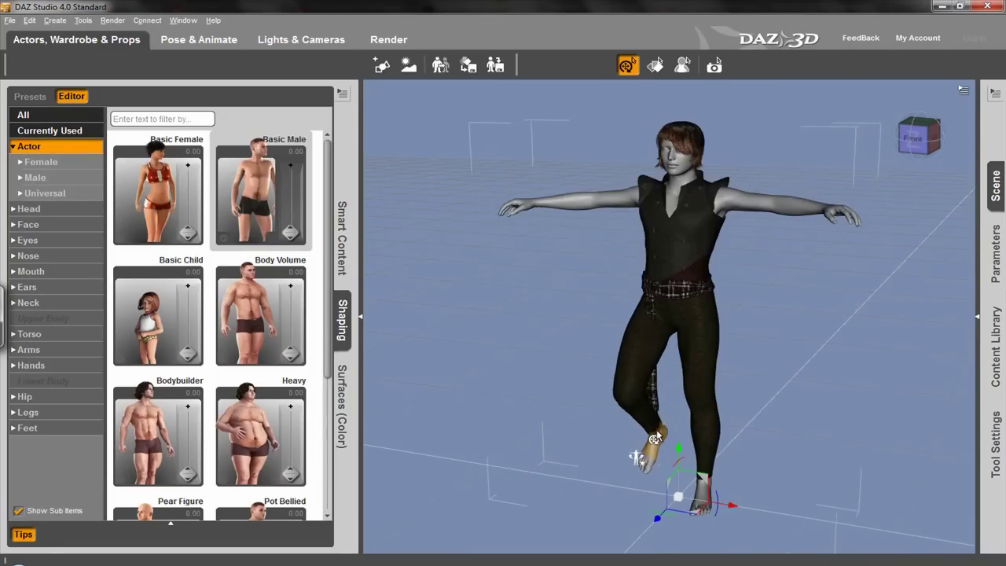
pyautogui.hotkey('ctrl', 'z')
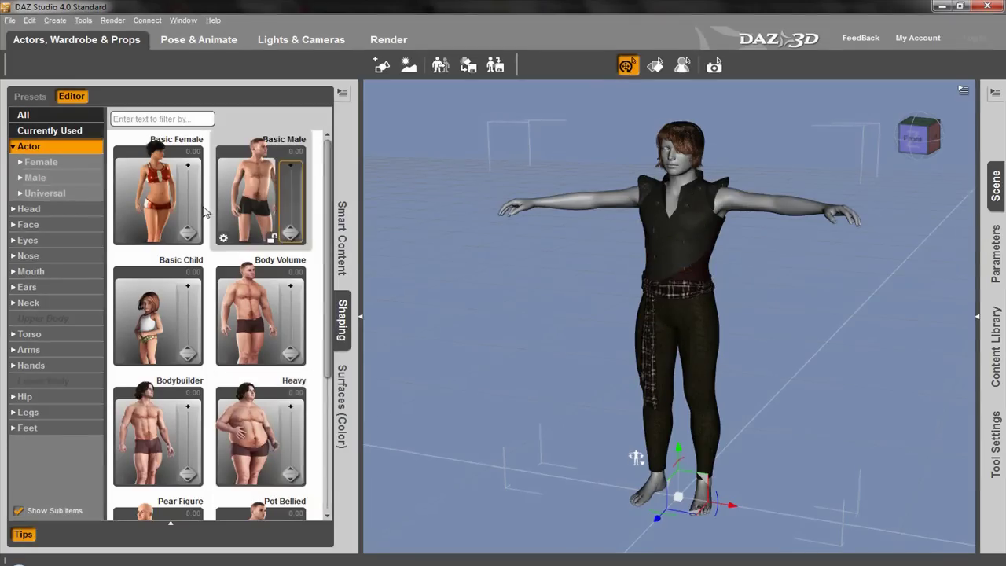
# Dial Basic Female and Heavy morphs to 1.00, then test a leg pose and undo it.
pyautogui.moveTo(187, 233); pyautogui.dragTo(195, 157)
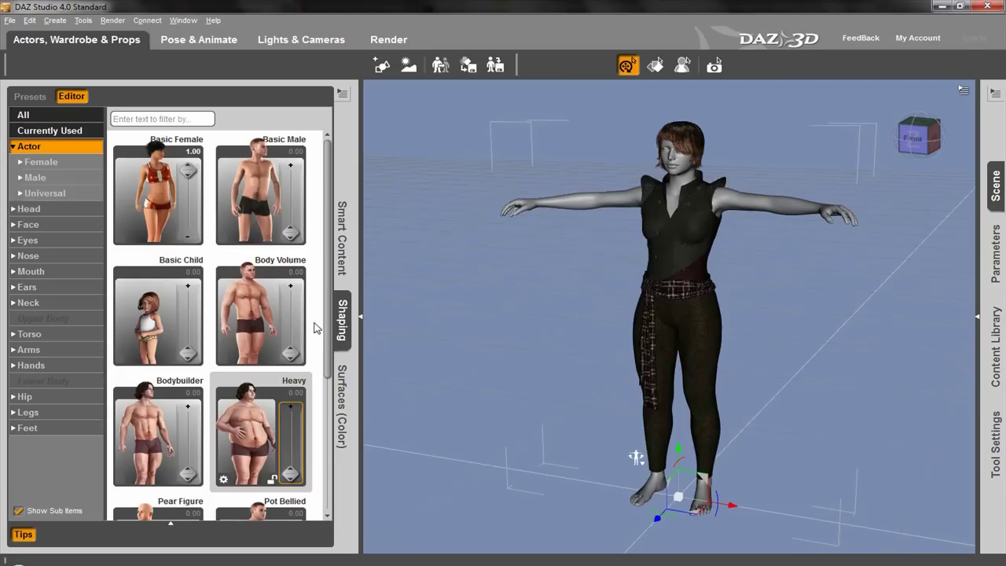
pyautogui.moveTo(329, 327); pyautogui.dragTo(333, 399)
pyautogui.moveTo(291, 315); pyautogui.dragTo(291, 311)
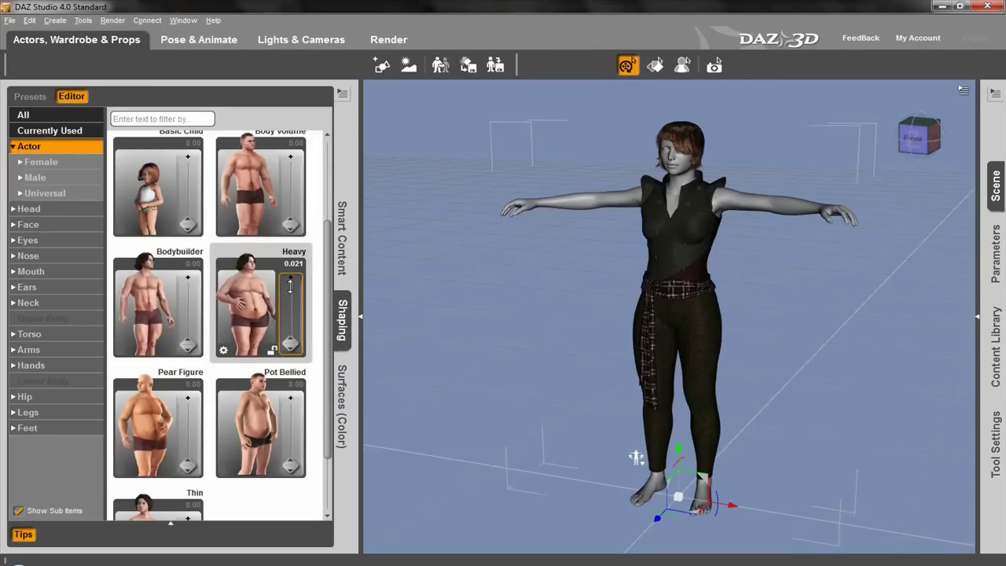
pyautogui.moveTo(290, 344); pyautogui.dragTo(308, 340)
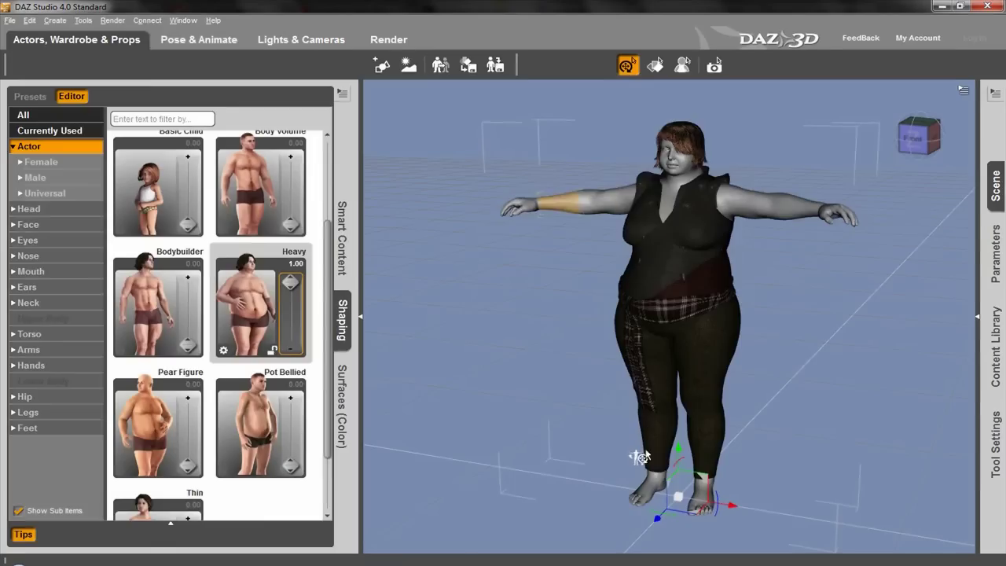
pyautogui.moveTo(649, 417); pyautogui.dragTo(723, 393)
pyautogui.hotkey('ctrl', 'z')
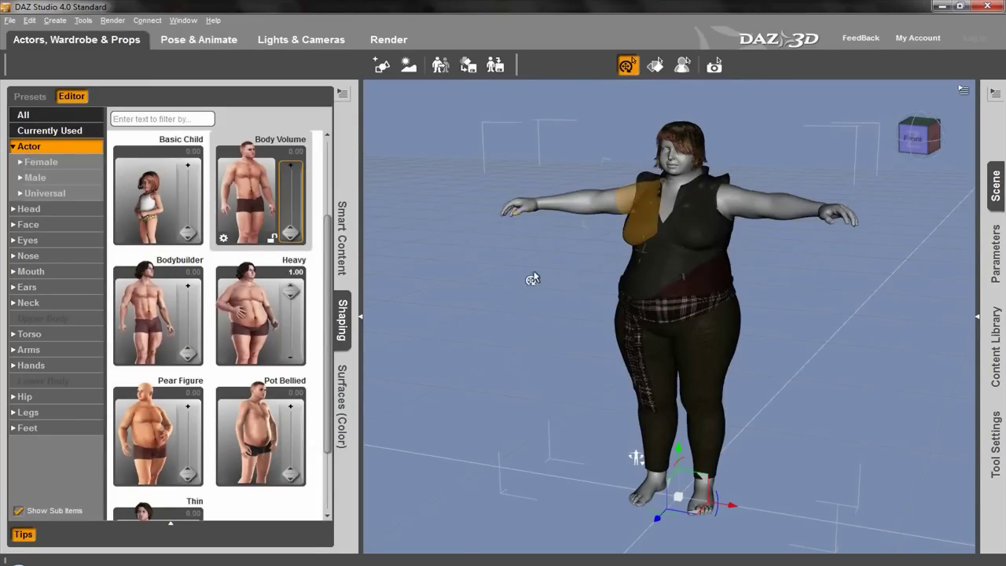
# After glancing at the wardrobe items, zero the Heavy morph and set Bodybuilder to 0.41.
pyautogui.click(342, 238)
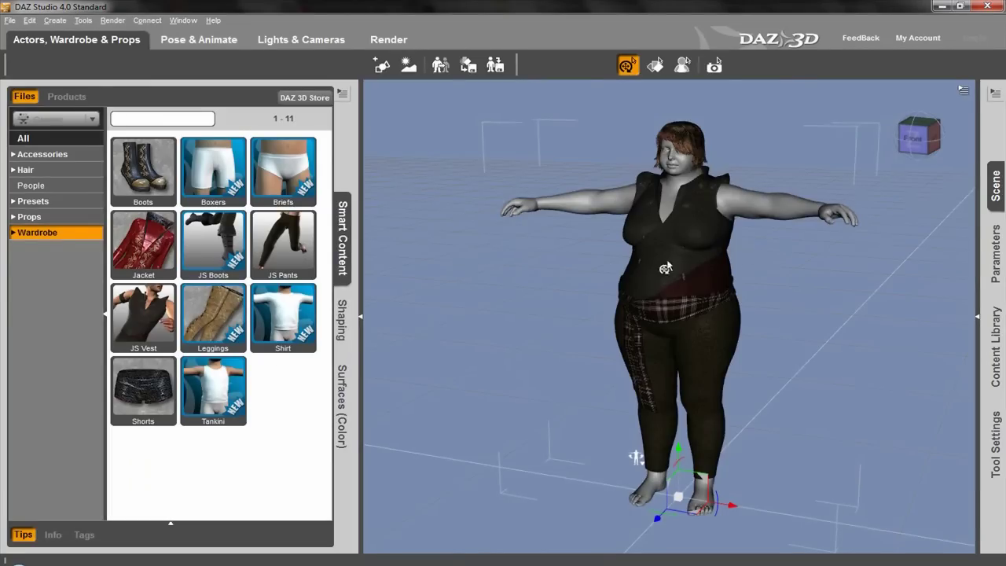
pyautogui.click(343, 322)
pyautogui.moveTo(291, 292); pyautogui.dragTo(297, 472)
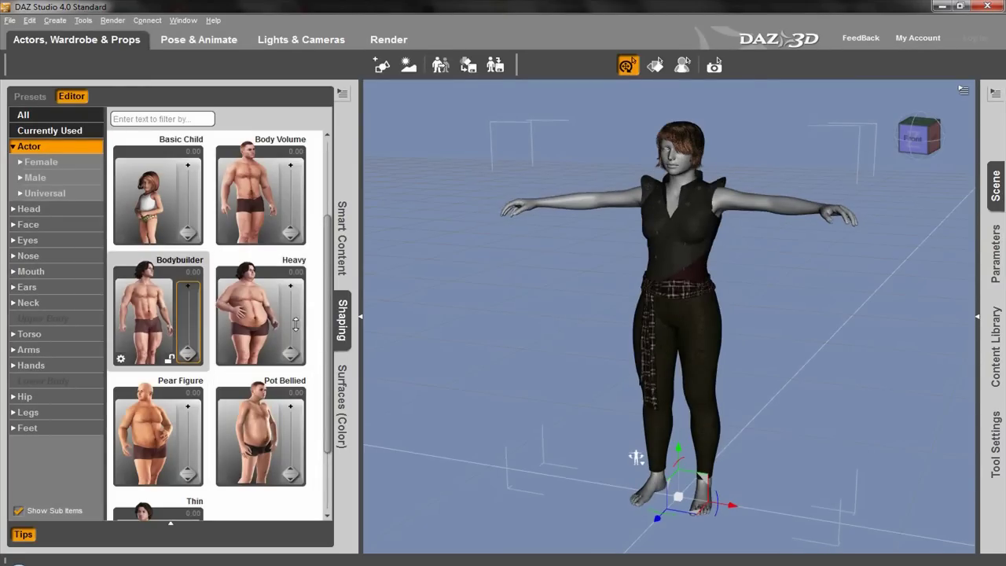
pyautogui.moveTo(188, 353); pyautogui.dragTo(188, 291)
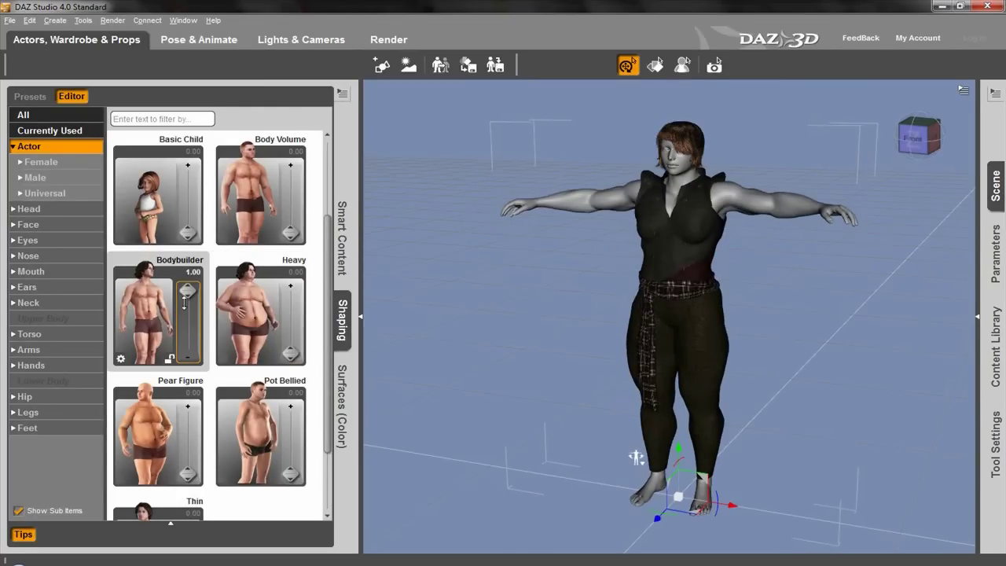
pyautogui.moveTo(185, 302); pyautogui.dragTo(188, 327)
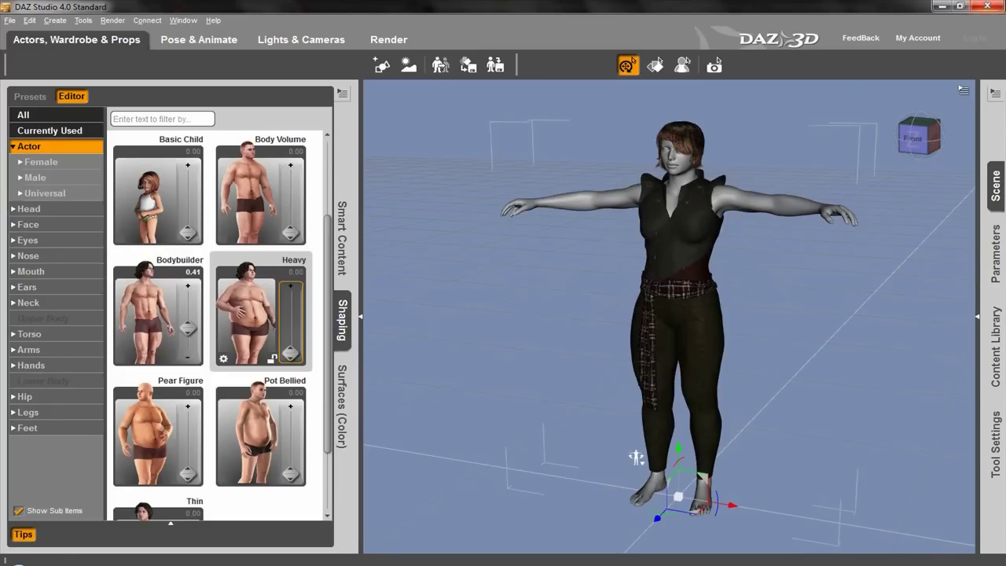
# Close DAZ Studio without saving, then search 'vue' in the Start menu and launch Vue 9.
pyautogui.click(988, 7)
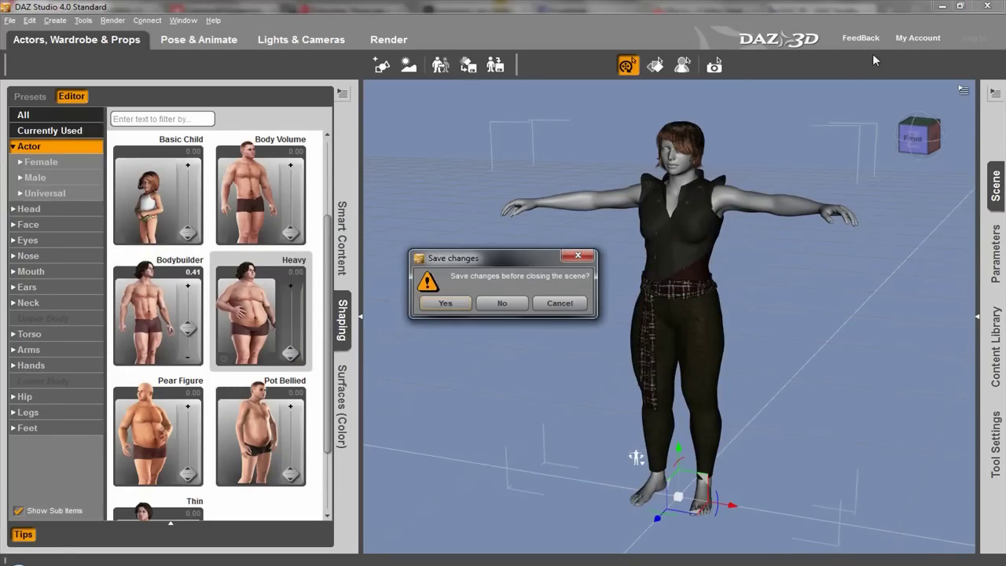
pyautogui.click(507, 311)
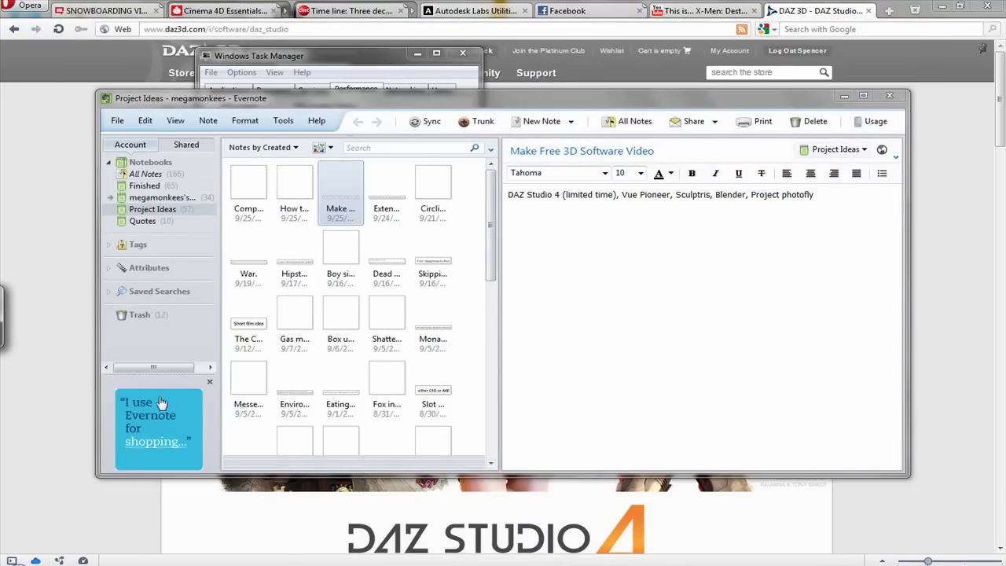
pyautogui.press('super')
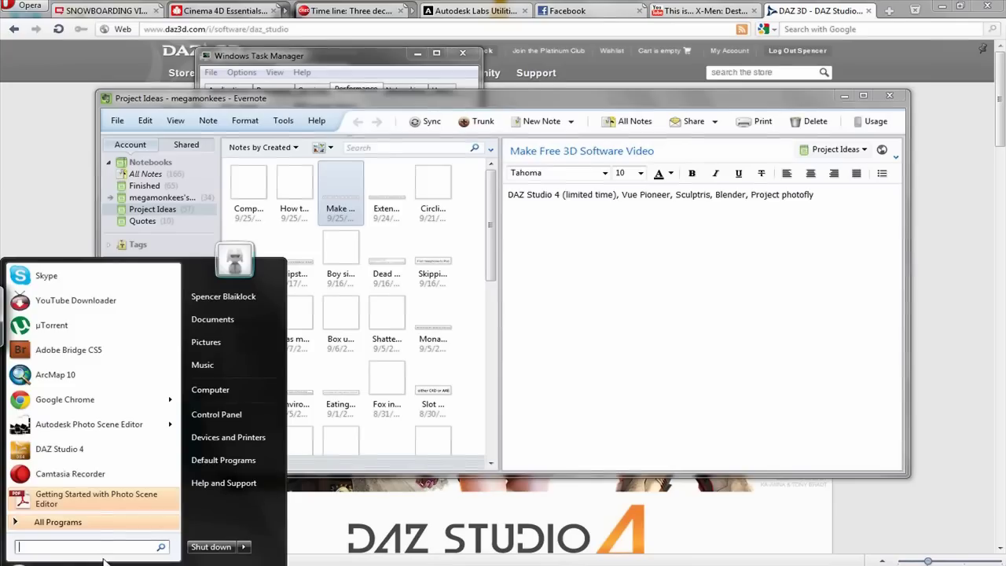
pyautogui.write('vue')
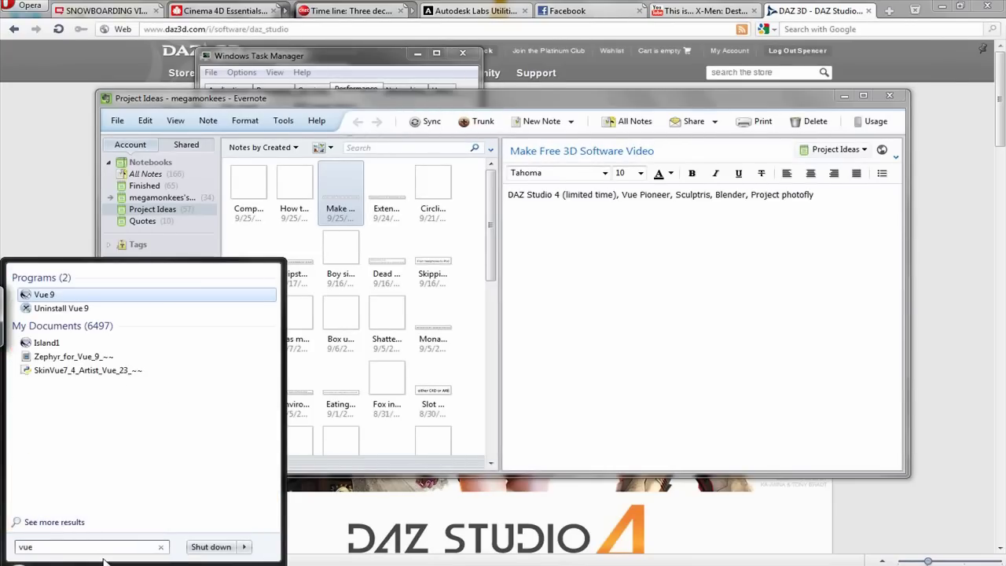
pyautogui.click(44, 295)
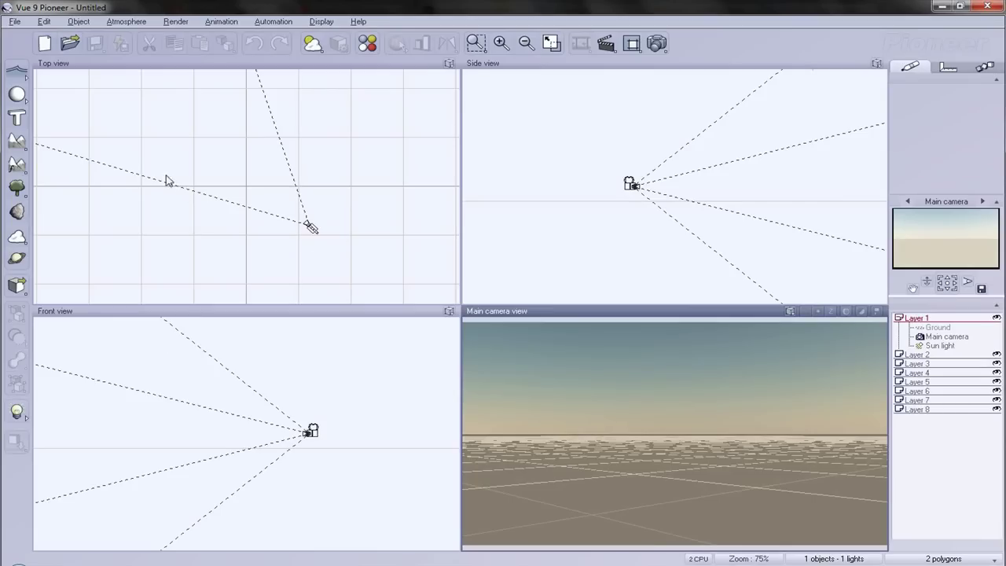
# Add a procedural terrain to the scene and deselect it.
pyautogui.click(19, 176)
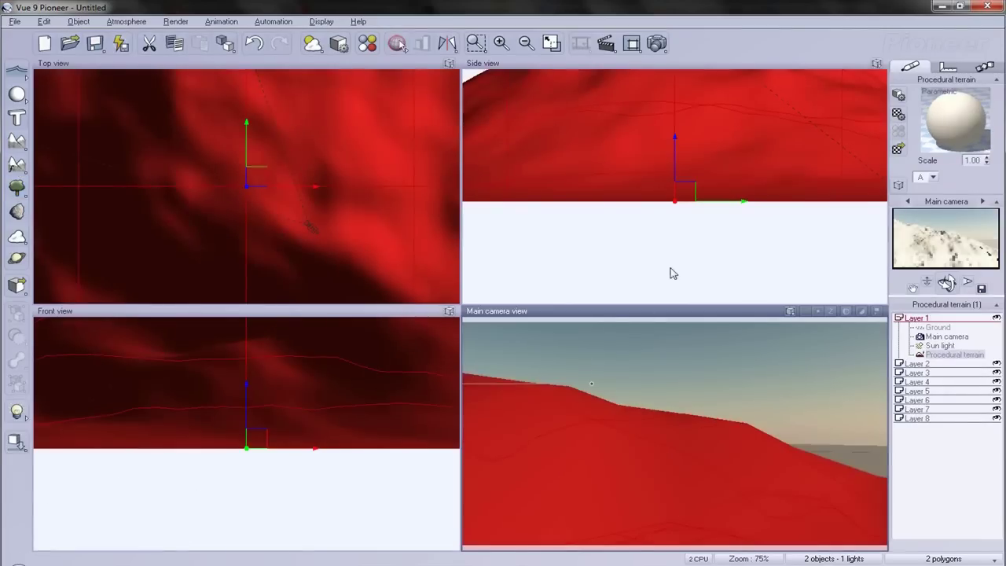
pyautogui.click(782, 382)
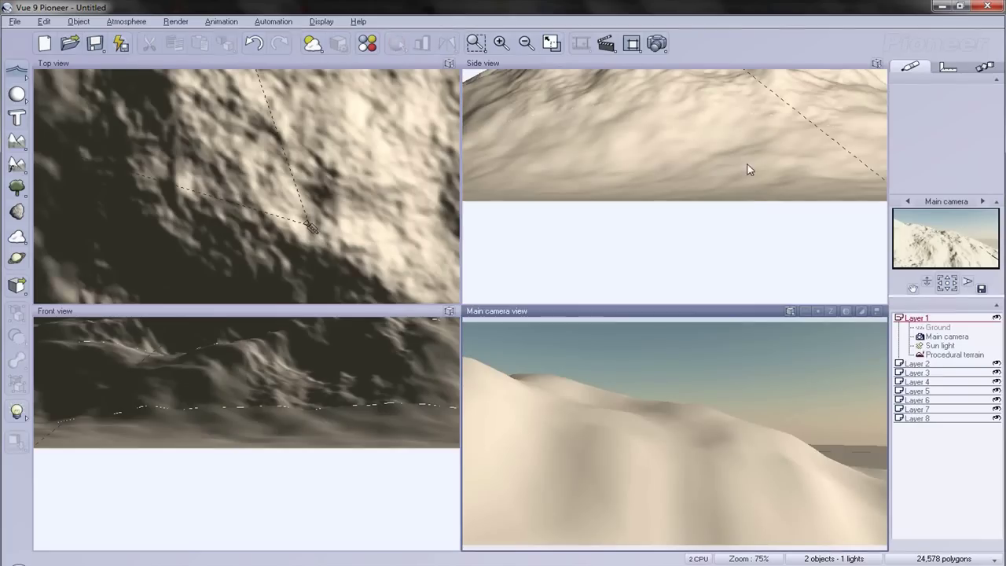
pyautogui.scroll(-2, 789, 406)
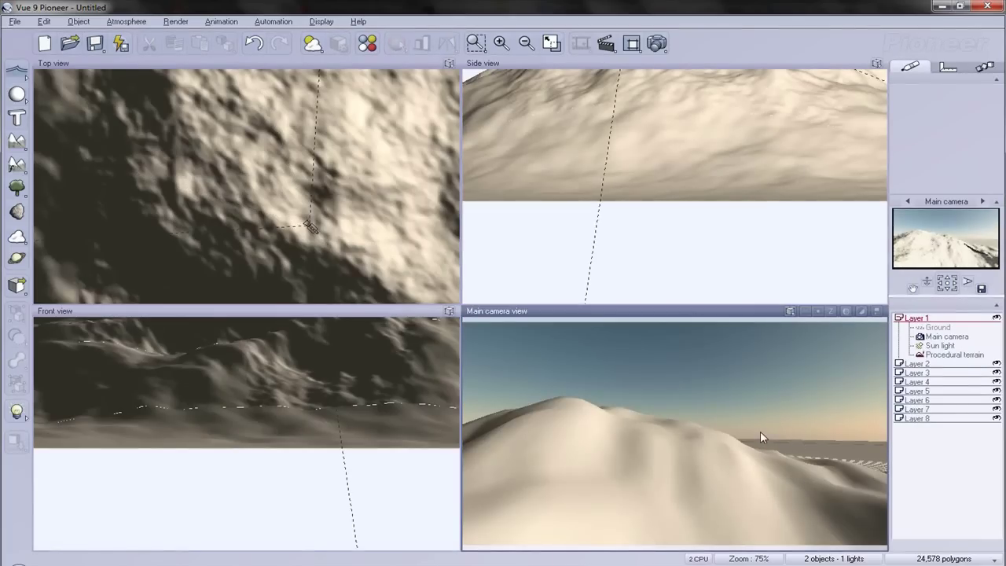
# Orbit, dolly and lower the main camera so the terrain mound is well framed.
pyautogui.moveTo(760, 431); pyautogui.dragTo(718, 429, button='right')
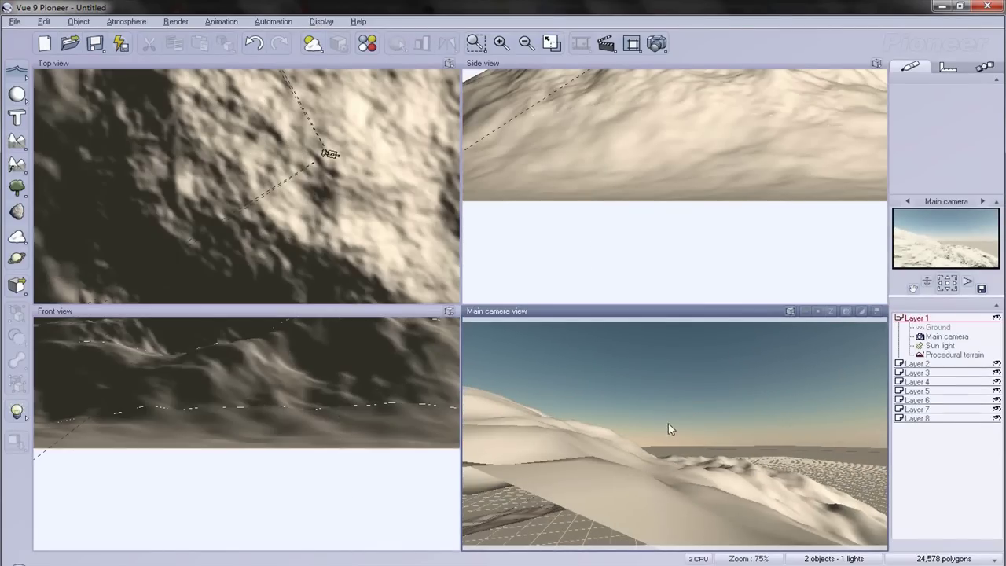
pyautogui.rightClick(640, 429)
pyautogui.moveTo(642, 428); pyautogui.dragTo(853, 463, button='right')
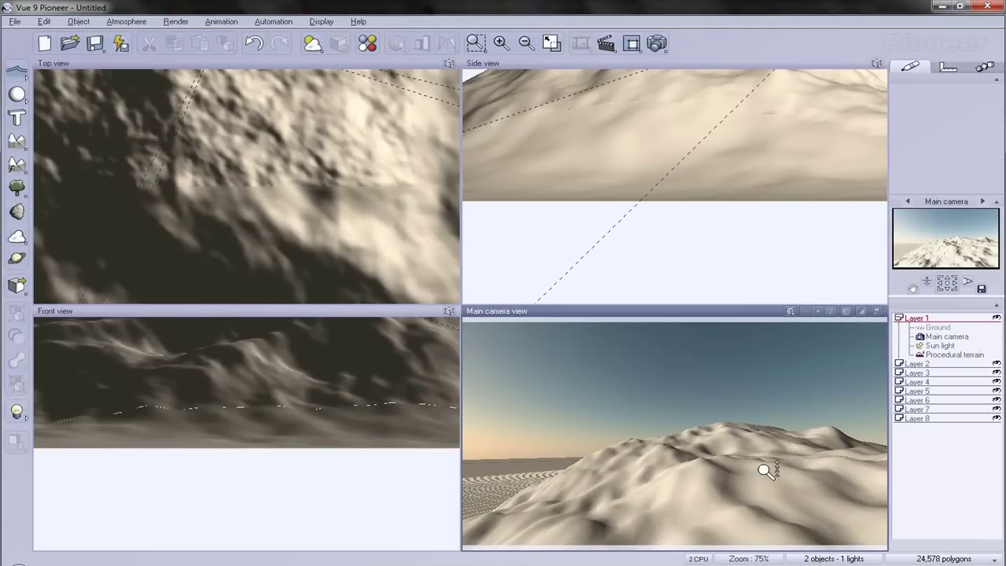
pyautogui.moveTo(766, 470); pyautogui.dragTo(765, 539, button='right')
pyautogui.moveTo(730, 479); pyautogui.dragTo(701, 506, button='right')
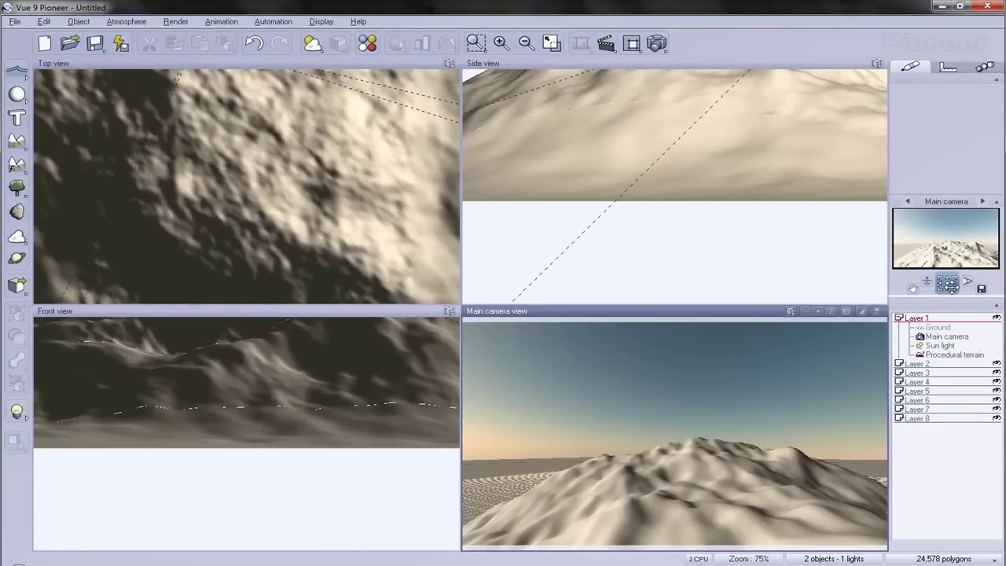
pyautogui.moveTo(948, 284); pyautogui.dragTo(927, 281)
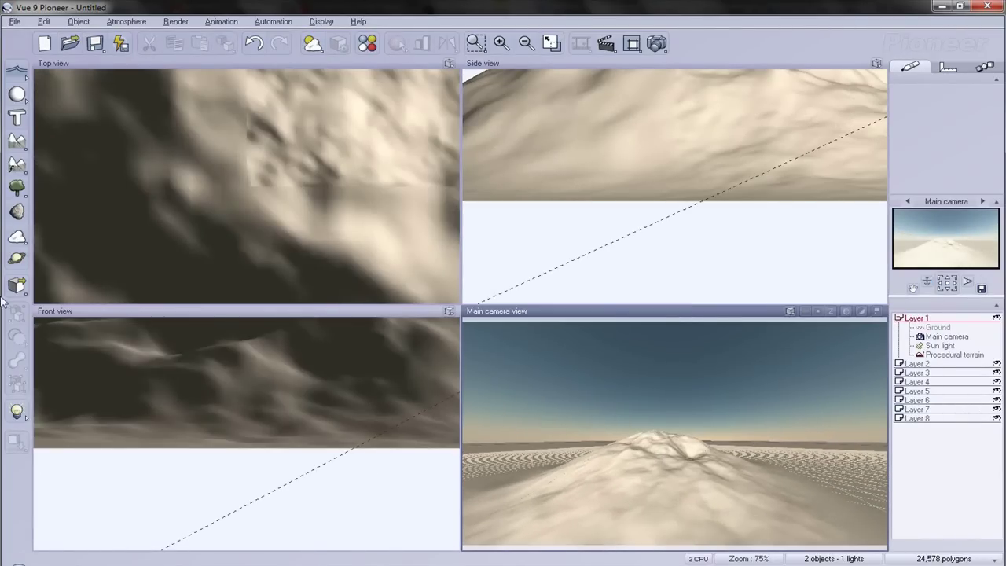
# Add a Sea plane and raise it so the water covers the terrain's lower slopes.
pyautogui.click(18, 74)
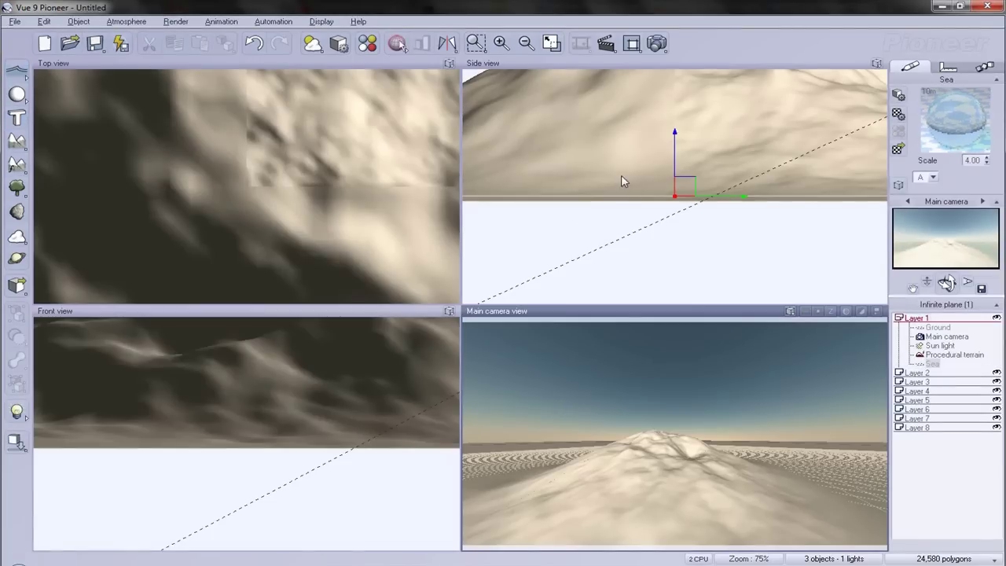
pyautogui.click(619, 195)
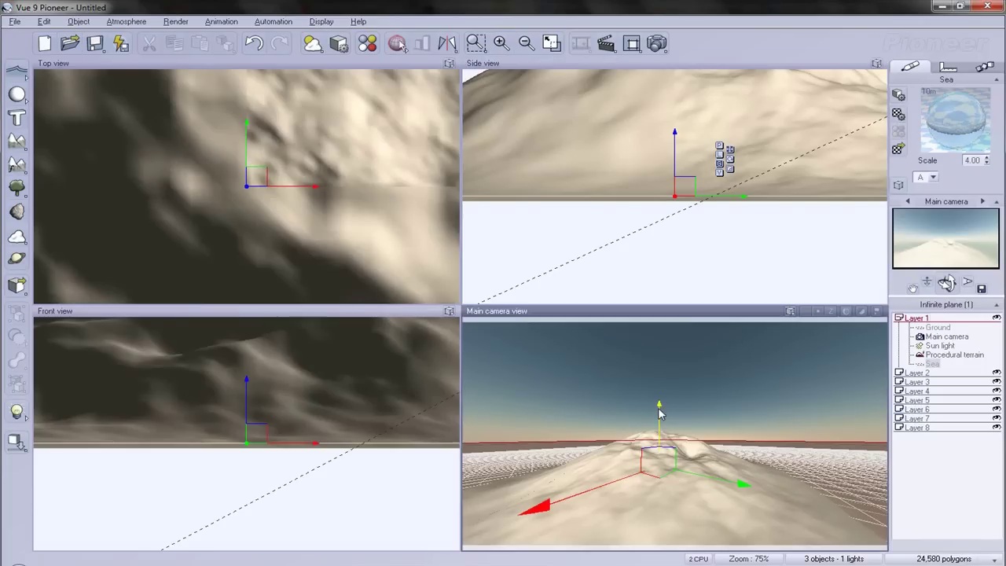
pyautogui.moveTo(659, 407); pyautogui.dragTo(661, 400)
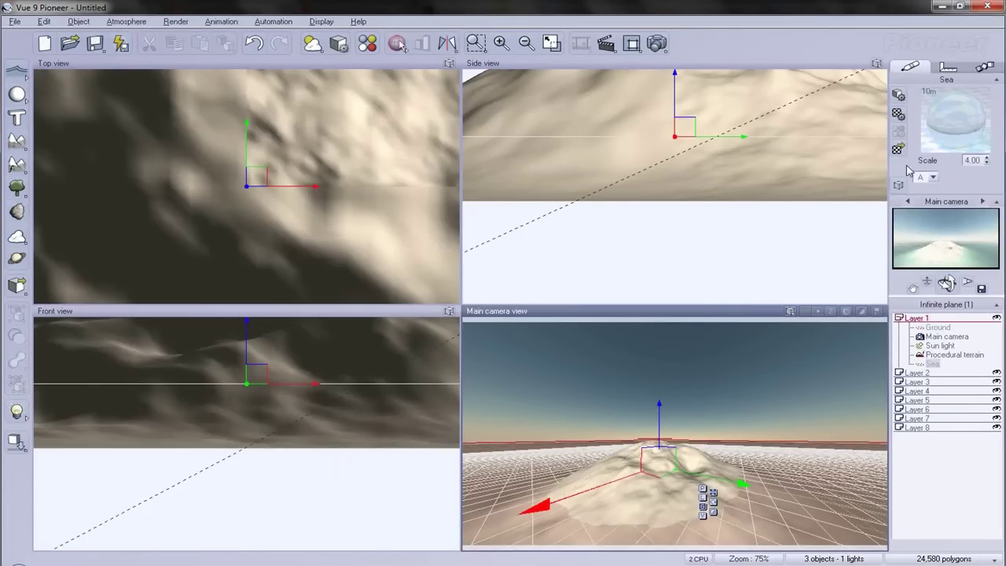
# Open the terrain in the Terrain Editor and sculpt a stroke with the 3D Sculpt brush.
pyautogui.doubleClick(927, 355)
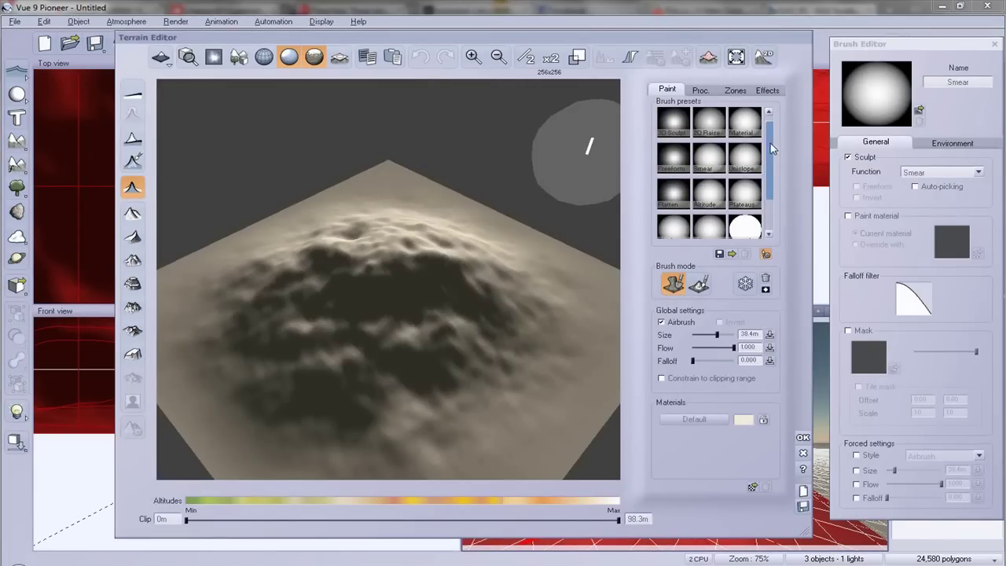
pyautogui.scroll(-2, 774, 181)
pyautogui.scroll(2, 774, 181)
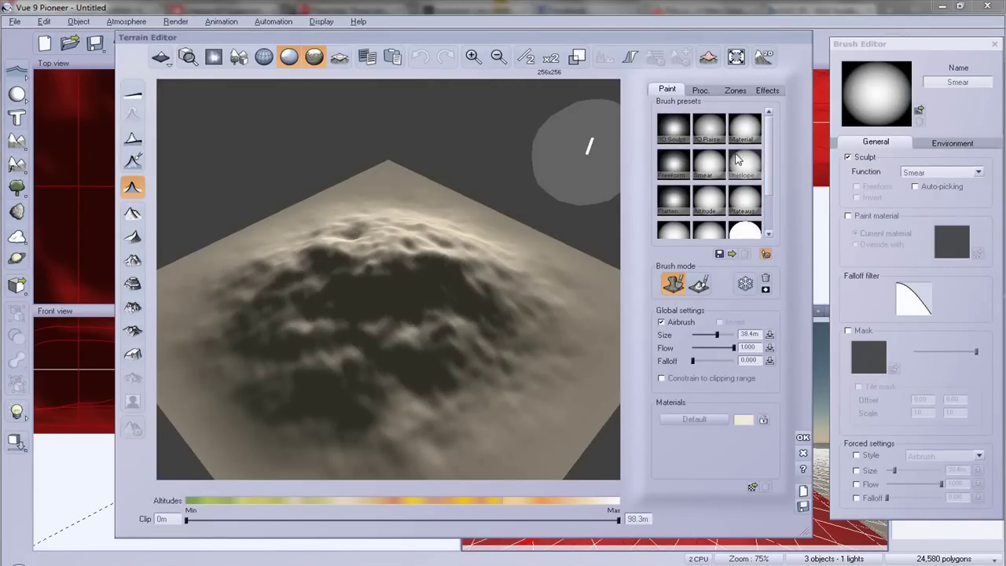
pyautogui.click(674, 127)
pyautogui.moveTo(433, 295)
pyautogui.mouseDown()
pyautogui.moveTo(418, 268)
pyautogui.moveTo(457, 260)
pyautogui.moveTo(470, 231)
pyautogui.moveTo(496, 247)
pyautogui.moveTo(456, 278)
pyautogui.moveTo(479, 317)
pyautogui.moveTo(437, 304)
pyautogui.moveTo(523, 239)
pyautogui.moveTo(448, 231)
pyautogui.moveTo(485, 271)
pyautogui.moveTo(516, 248)
pyautogui.moveTo(496, 269)
pyautogui.moveTo(509, 284)
pyautogui.moveTo(479, 262)
pyautogui.mouseUp()
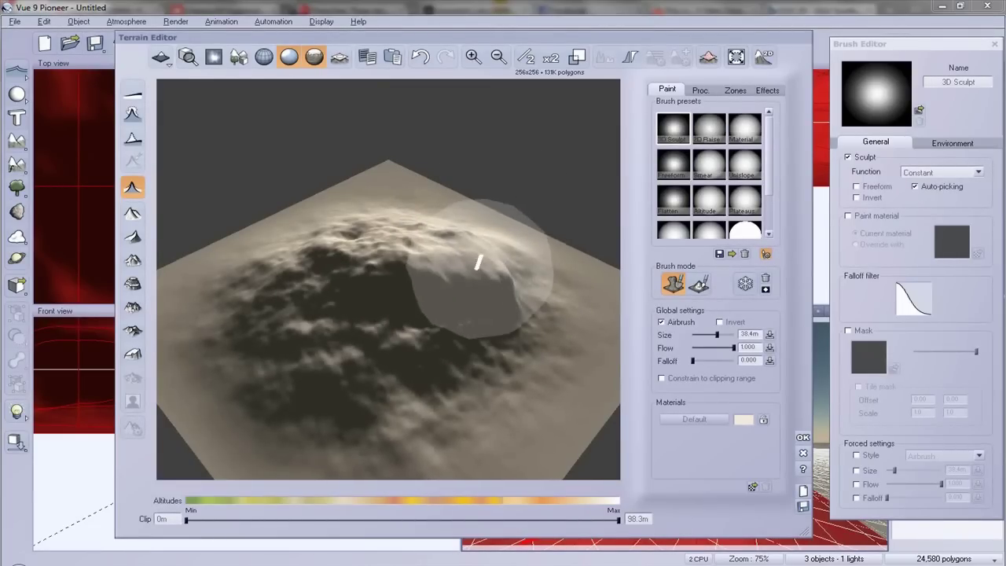
# Flatten the mound's top with the Unislope brush and accept the sculpt with OK.
pyautogui.click(744, 164)
pyautogui.moveTo(424, 292)
pyautogui.mouseDown()
pyautogui.moveTo(496, 283)
pyautogui.moveTo(617, 326)
pyautogui.mouseUp()
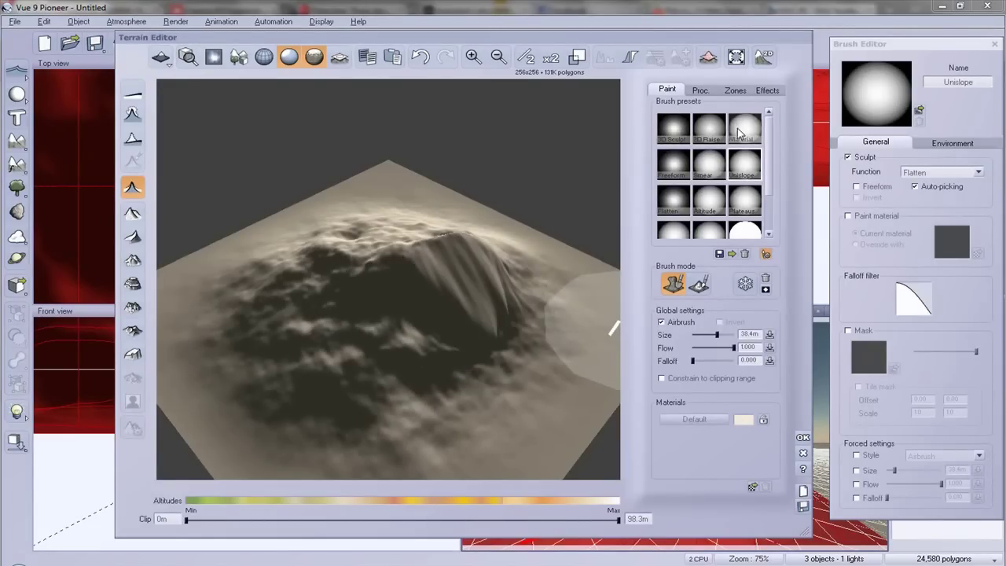
pyautogui.moveTo(390, 308)
pyautogui.mouseDown()
pyautogui.moveTo(348, 270)
pyautogui.moveTo(400, 337)
pyautogui.moveTo(338, 333)
pyautogui.moveTo(421, 299)
pyautogui.mouseUp()
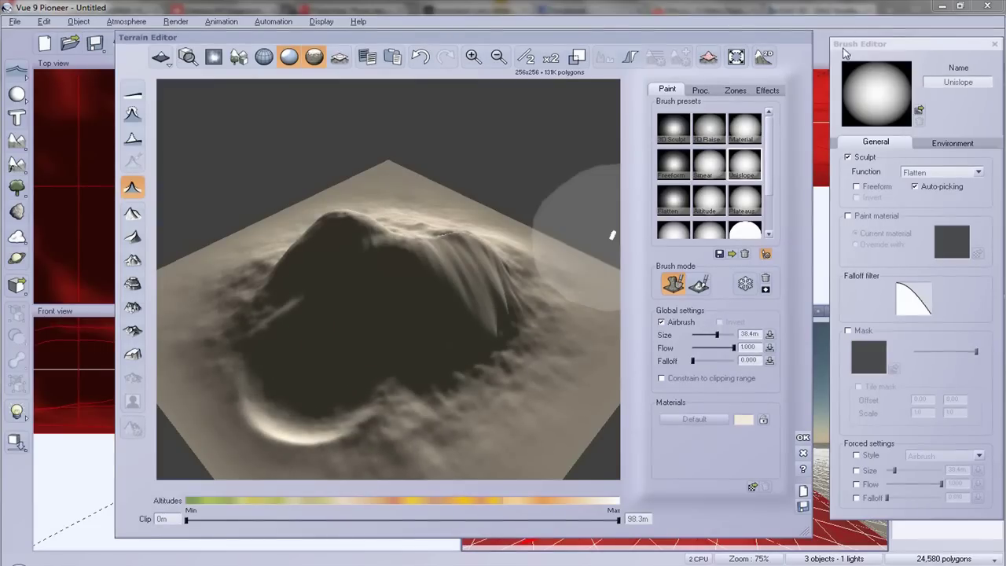
pyautogui.moveTo(803, 433); pyautogui.dragTo(804, 443)
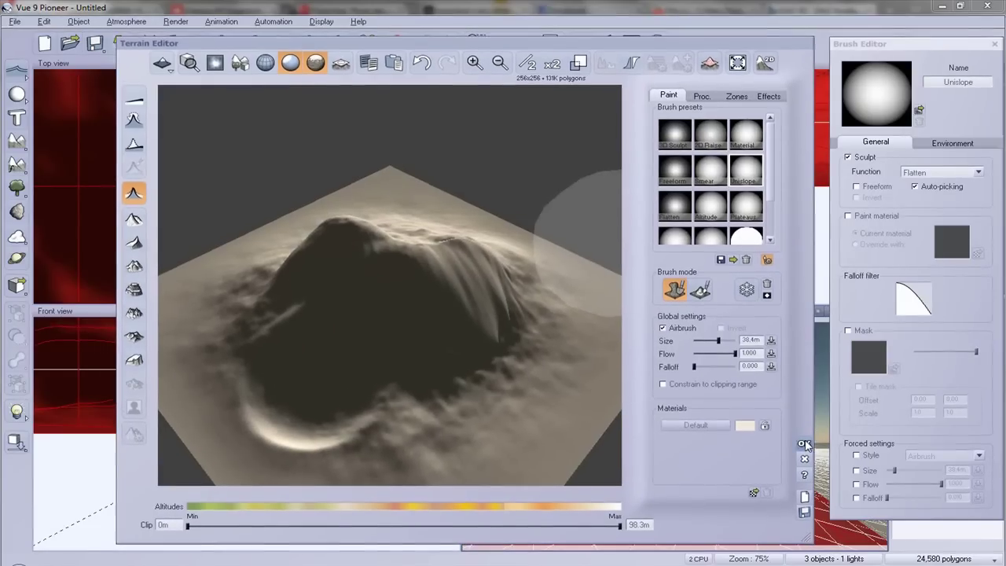
pyautogui.click(805, 445)
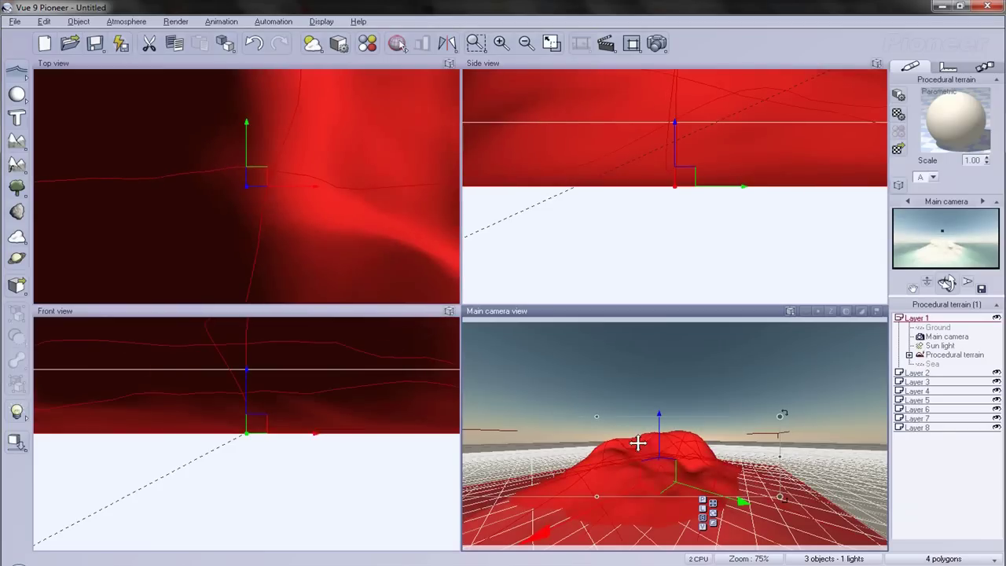
# Add a Coconut Tree to the scene, deselect it, and briefly reopen then close the Terrain Editor.
pyautogui.click(17, 188)
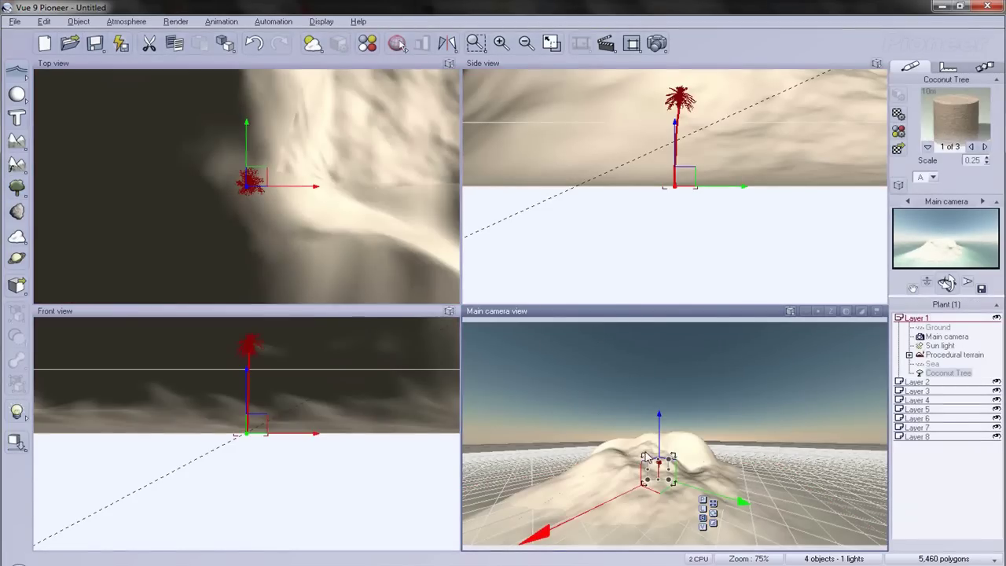
pyautogui.click(683, 379)
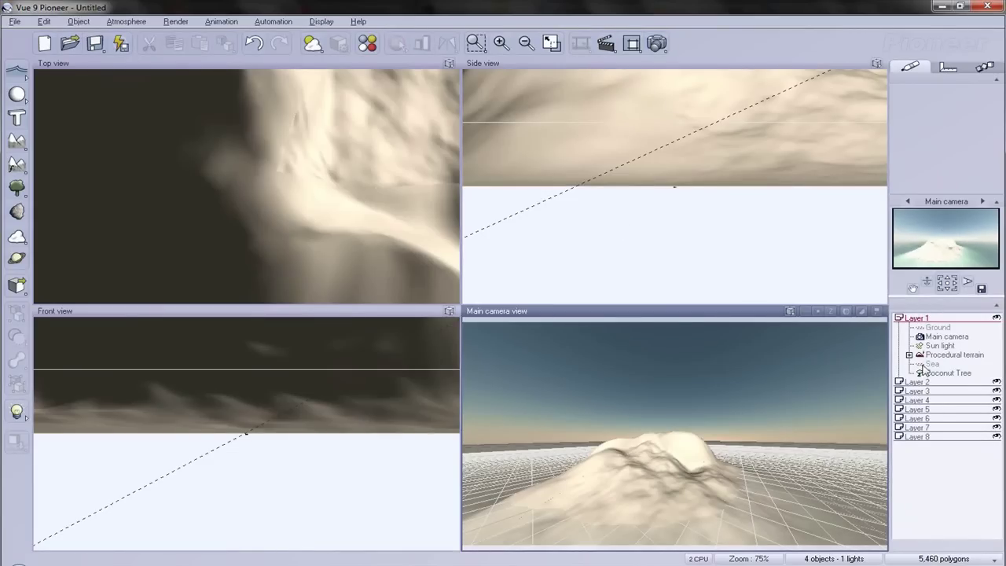
pyautogui.doubleClick(943, 355)
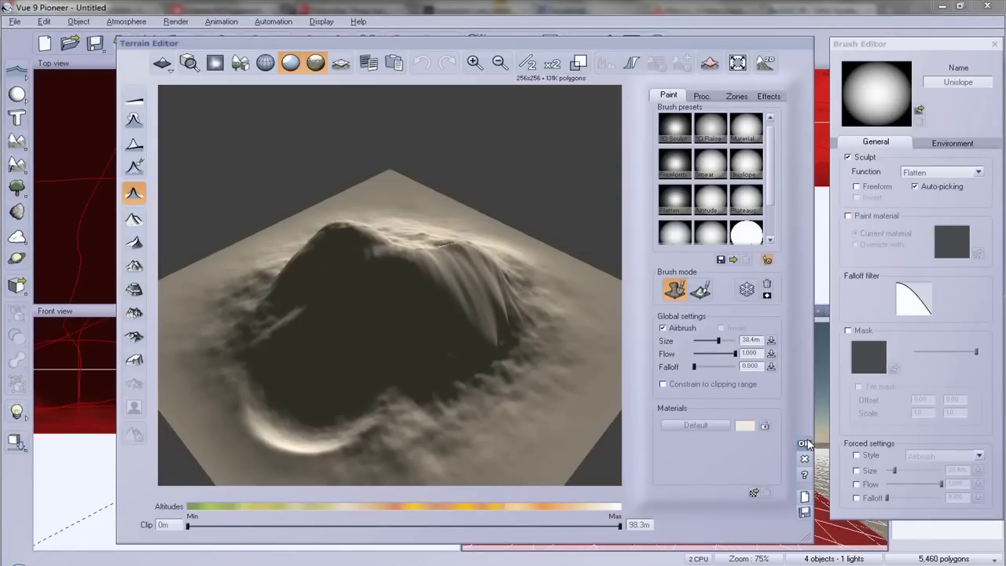
pyautogui.click(804, 443)
# Open the terrain's material and browse to the Landscapes collection in the material library.
pyautogui.doubleClick(945, 136)
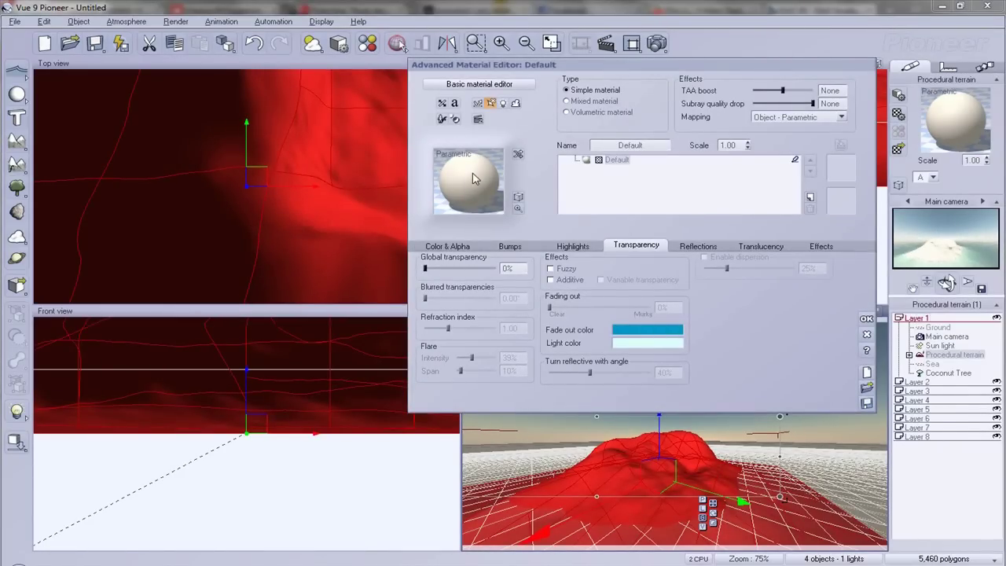
pyautogui.doubleClick(483, 185)
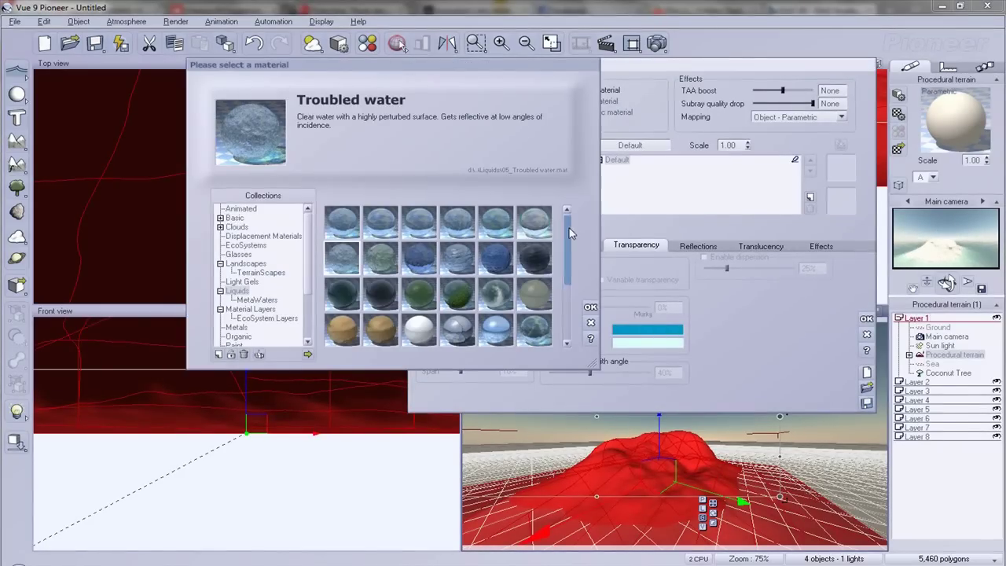
pyautogui.moveTo(569, 229); pyautogui.dragTo(570, 289)
pyautogui.scroll(2, 561, 234)
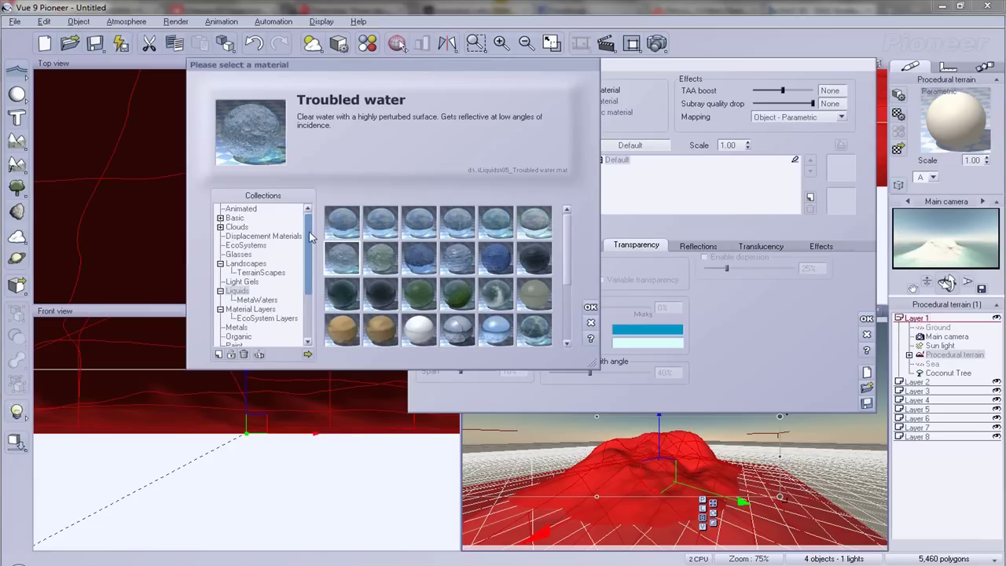
pyautogui.scroll(-1, 266, 260)
pyautogui.click(250, 259)
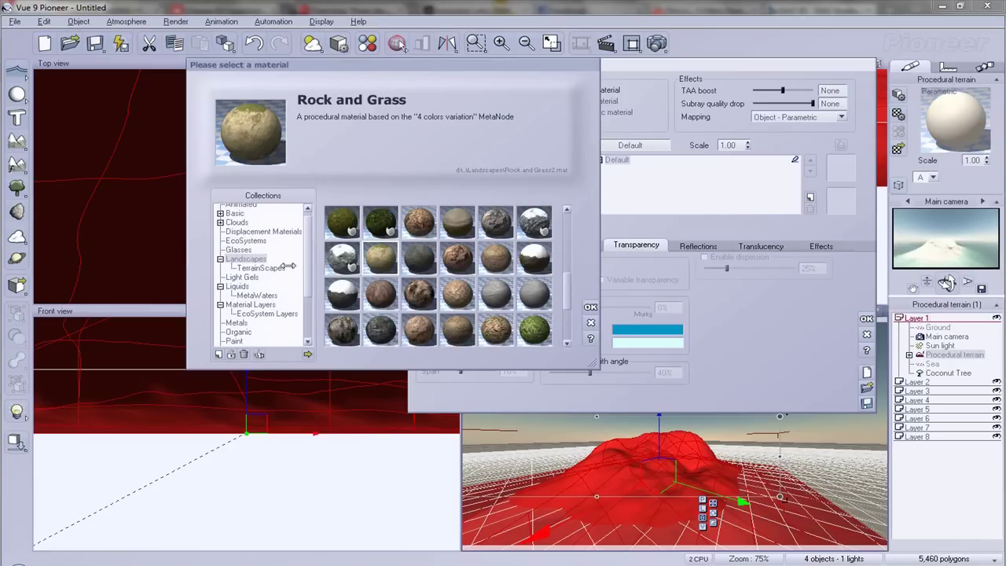
# Preview several landscape materials and apply Vegetation & Orange Rocks to the terrain.
pyautogui.click(380, 221)
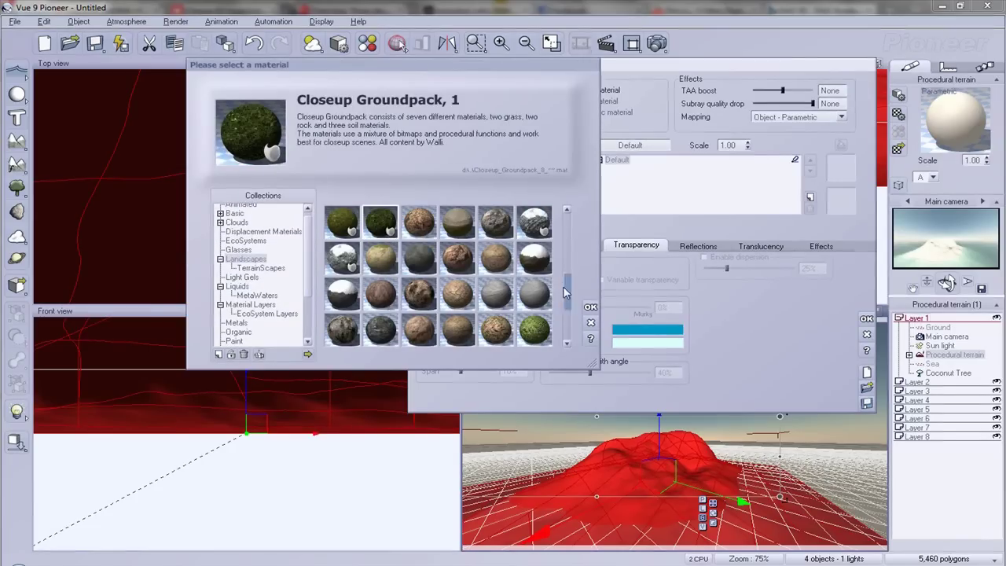
pyautogui.moveTo(570, 294); pyautogui.dragTo(570, 318)
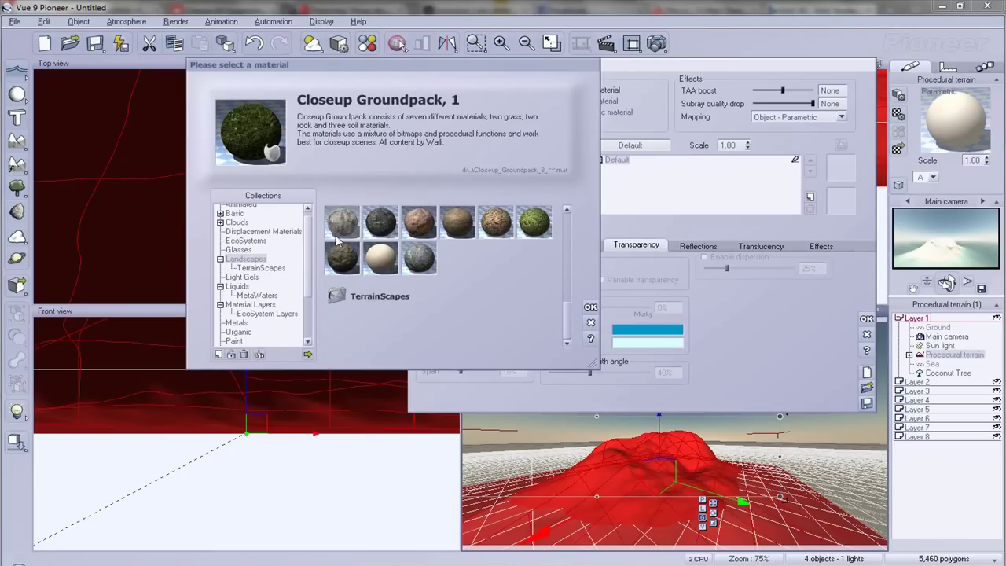
pyautogui.click(416, 223)
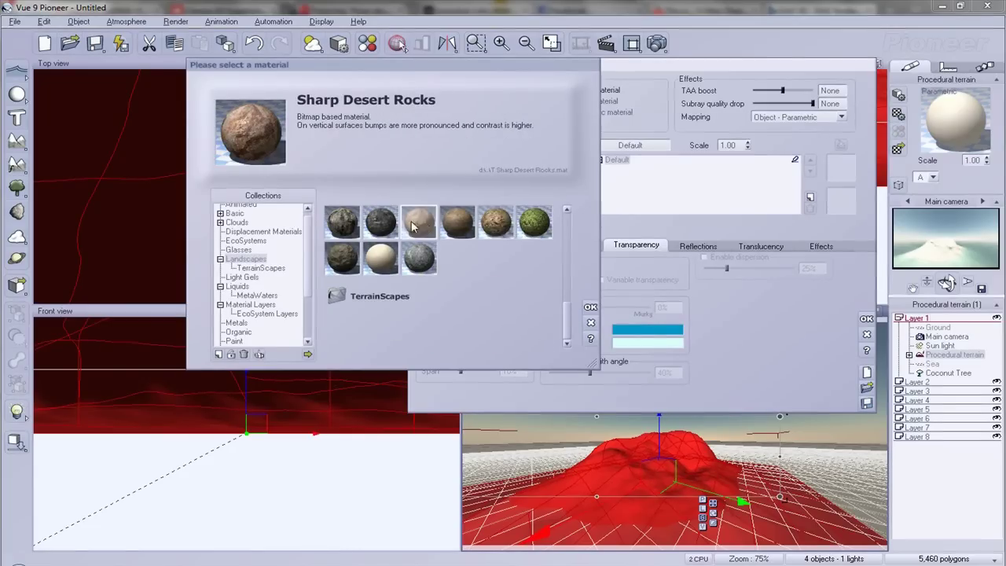
pyautogui.click(534, 225)
pyautogui.click(494, 228)
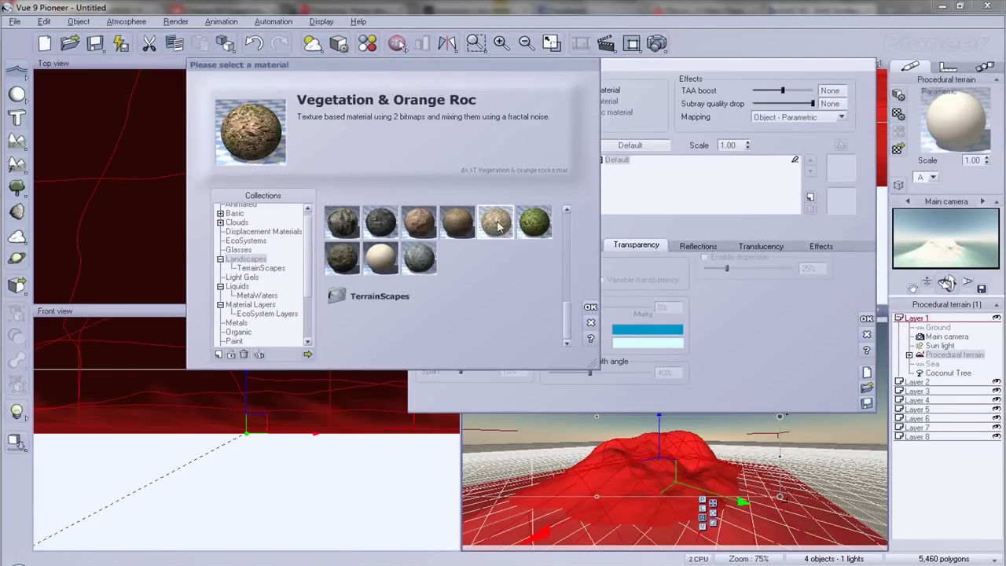
pyautogui.doubleClick(496, 227)
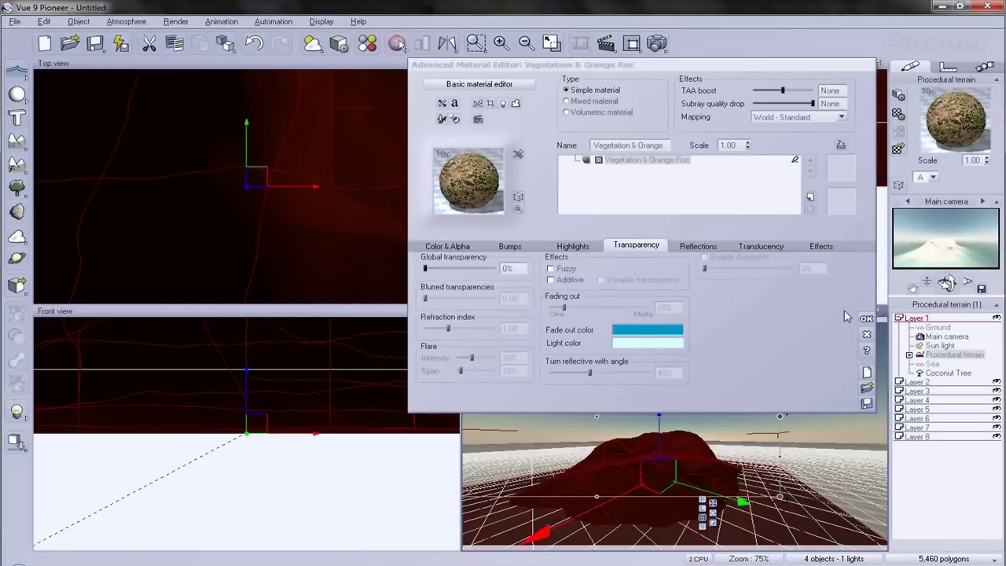
pyautogui.click(866, 318)
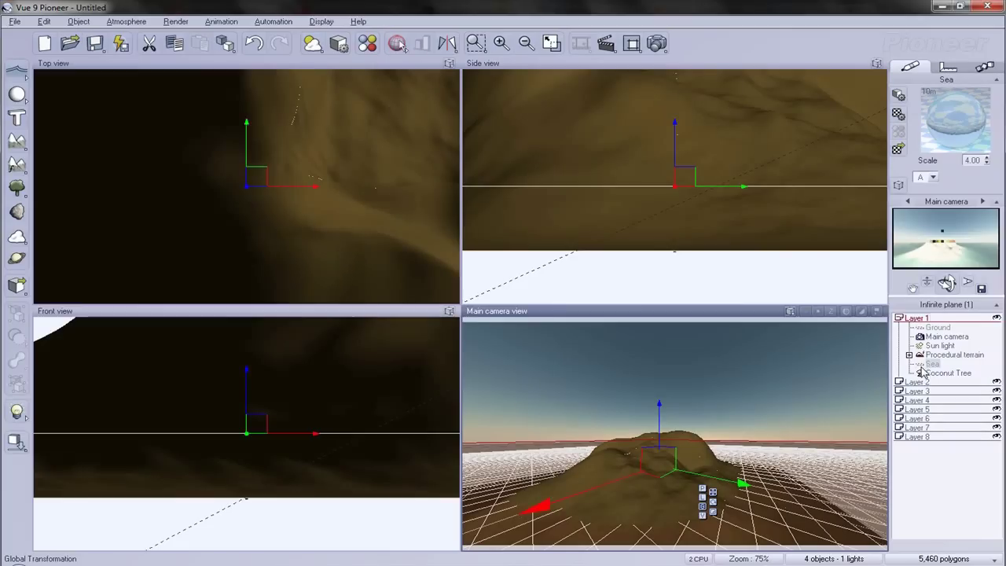
# Dismiss the Water Surface Options, then apply Tropical water from the Liquids collection to the Sea.
pyautogui.doubleClick(928, 365)
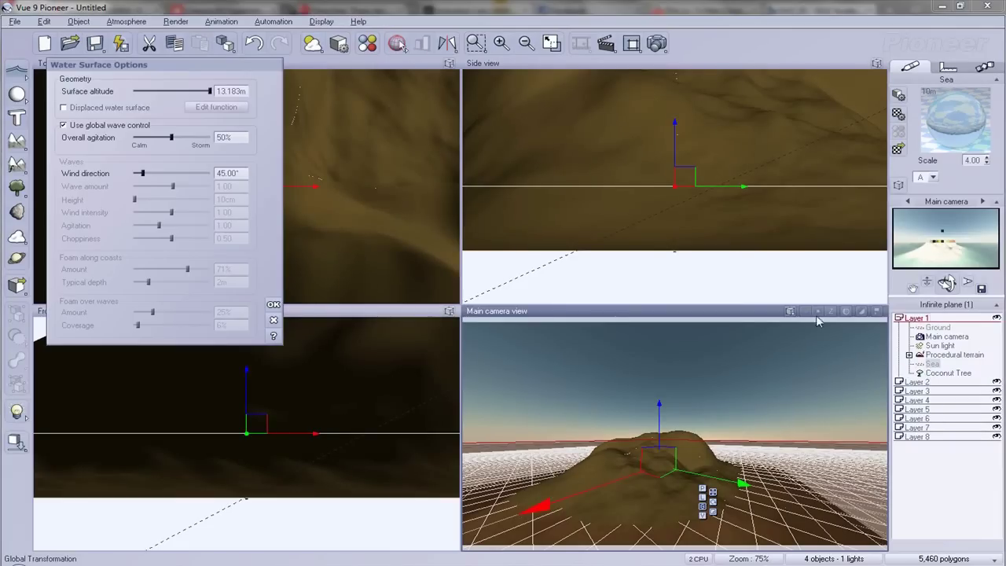
pyautogui.click(274, 303)
pyautogui.doubleClick(940, 128)
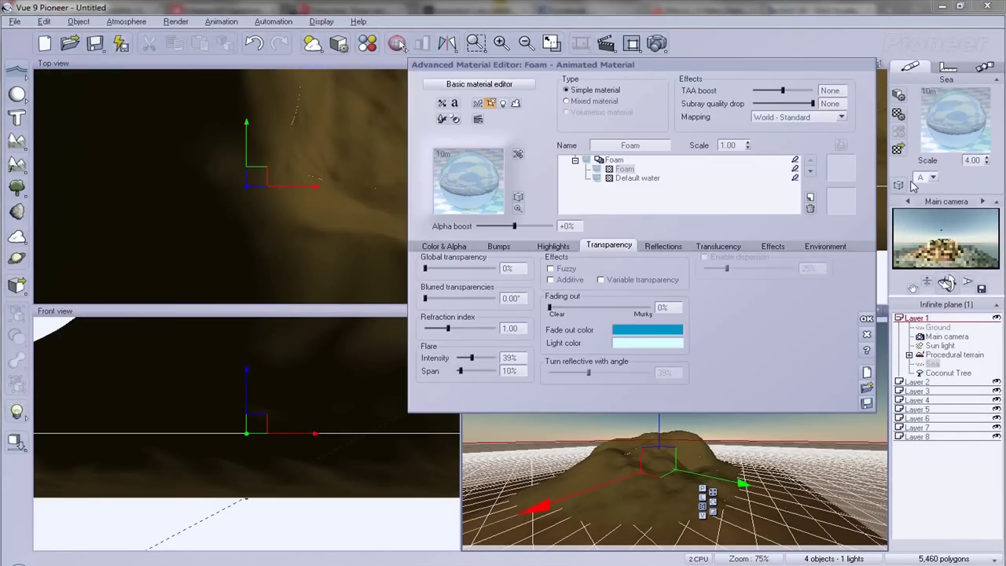
pyautogui.click(468, 180)
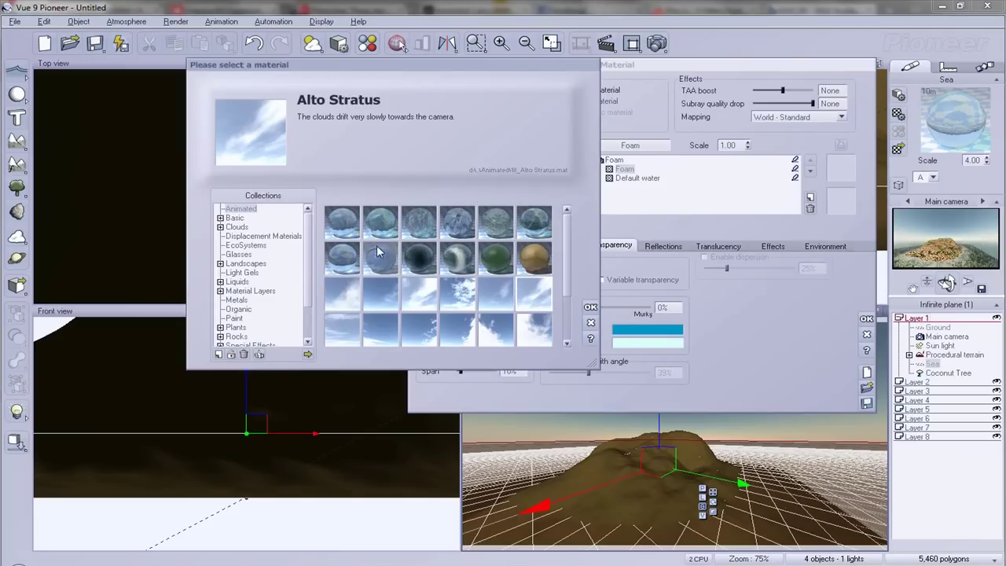
pyautogui.scroll(-1, 245, 252)
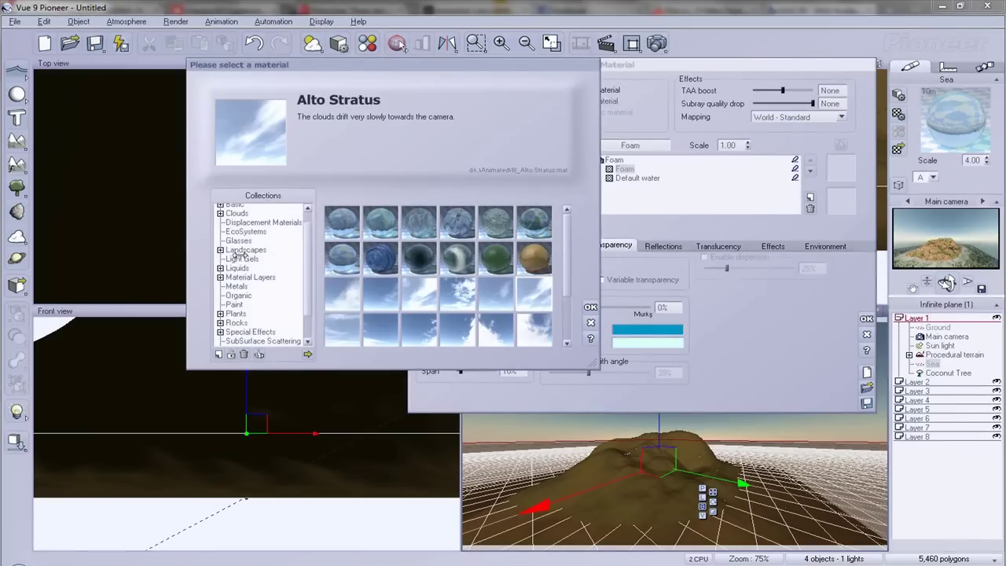
pyautogui.click(236, 268)
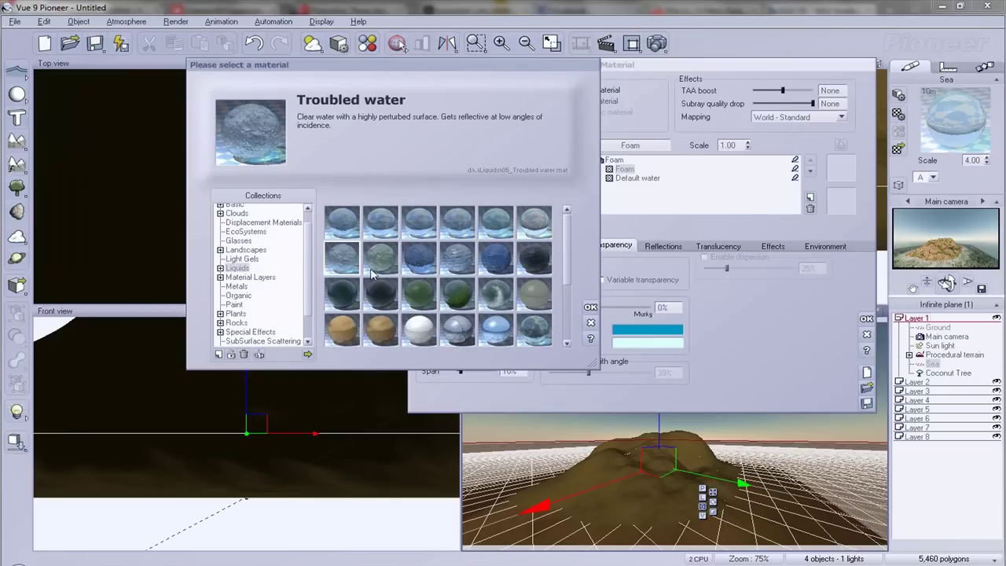
pyautogui.doubleClick(494, 228)
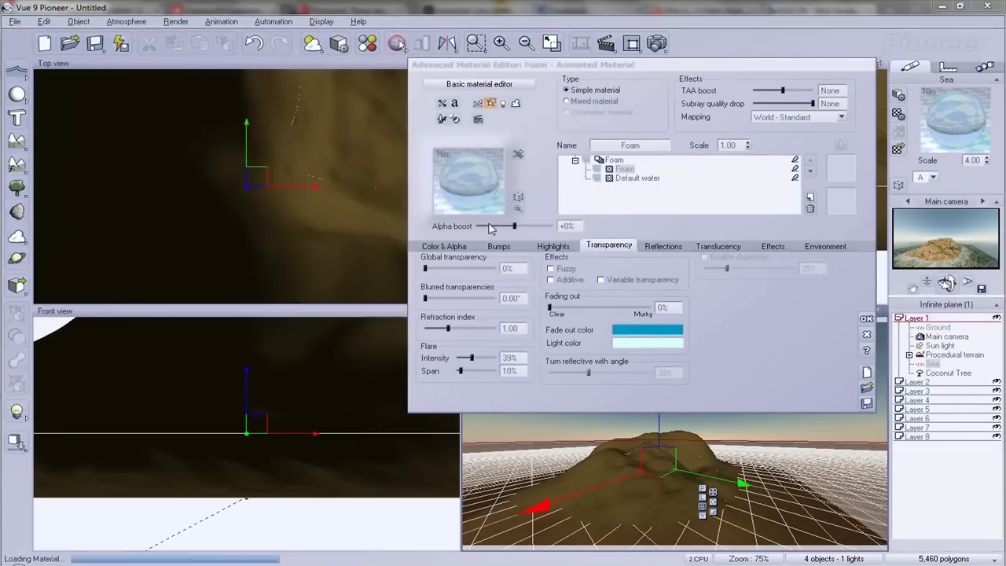
pyautogui.click(867, 318)
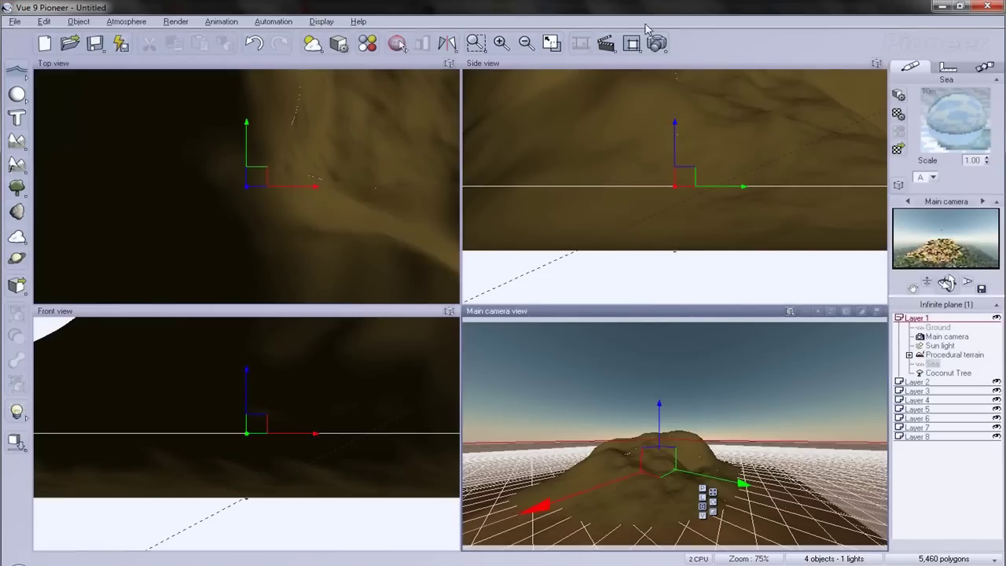
# Render a preview of the island scene, dismiss Post Render Options, and reopen the Terrain Editor.
pyautogui.click(659, 43)
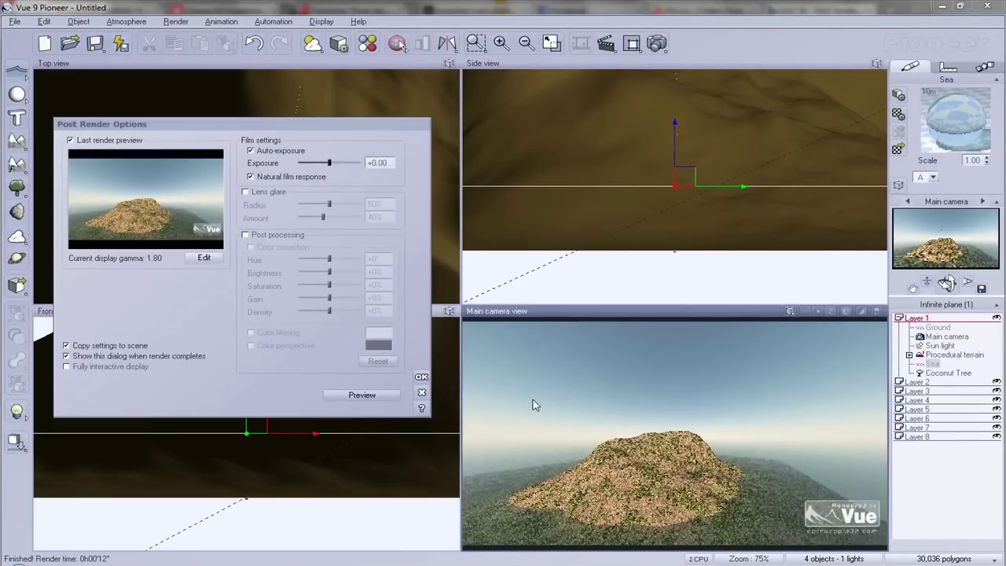
pyautogui.click(420, 377)
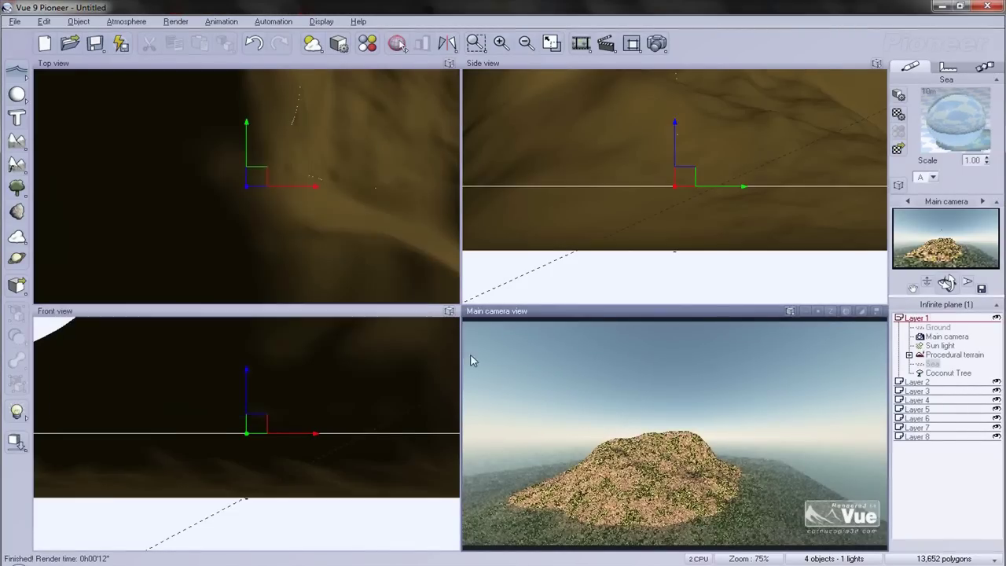
pyautogui.doubleClick(920, 354)
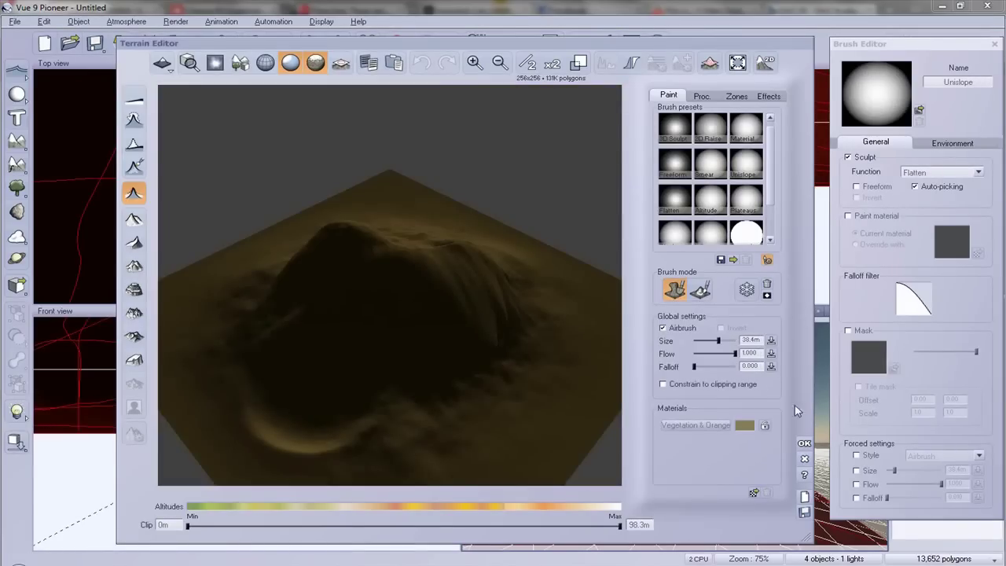
# Close the Terrain Editor and give the terrain the Vegetation material from the Landscapes collection.
pyautogui.click(804, 442)
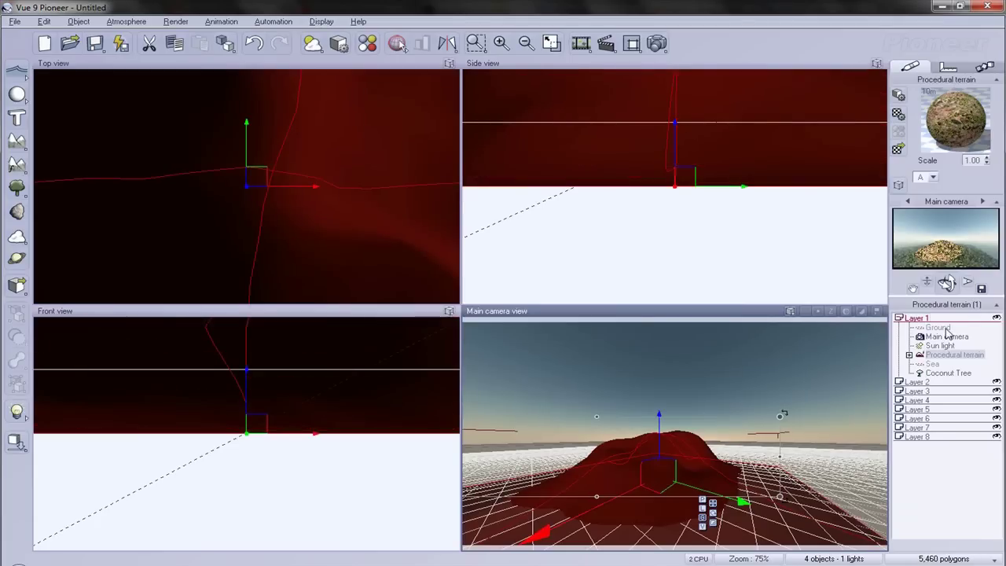
pyautogui.doubleClick(951, 145)
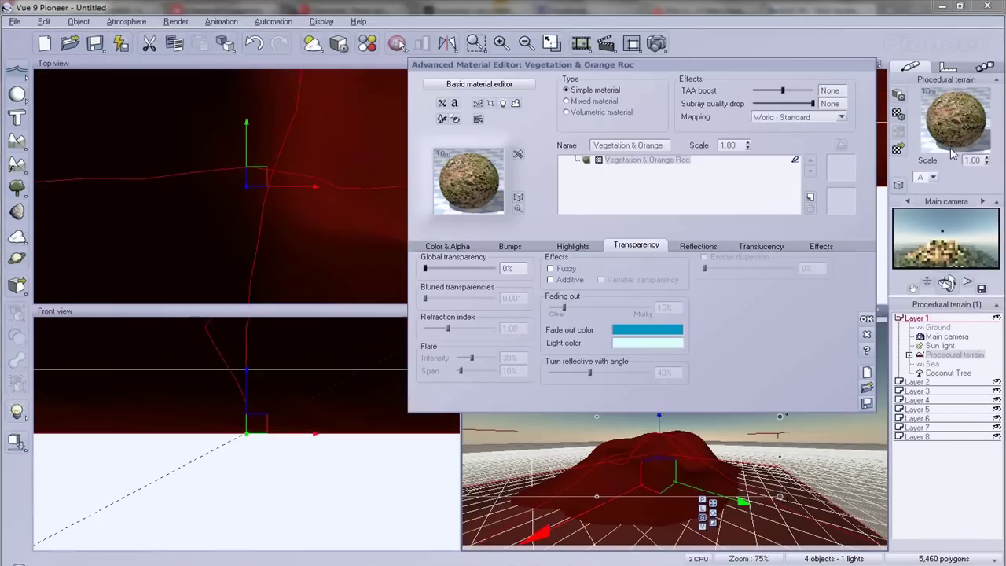
pyautogui.doubleClick(484, 203)
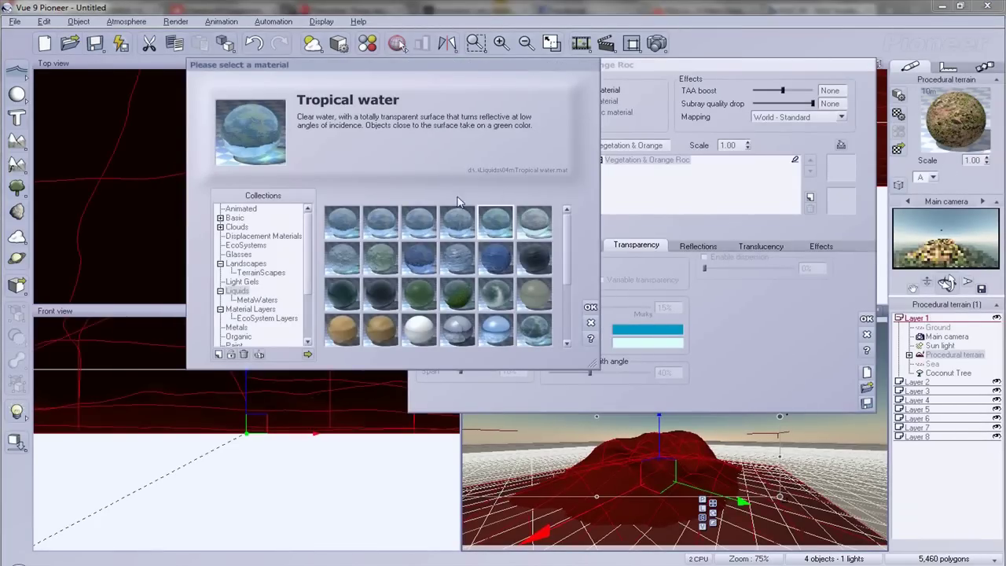
pyautogui.click(246, 264)
pyautogui.click(251, 281)
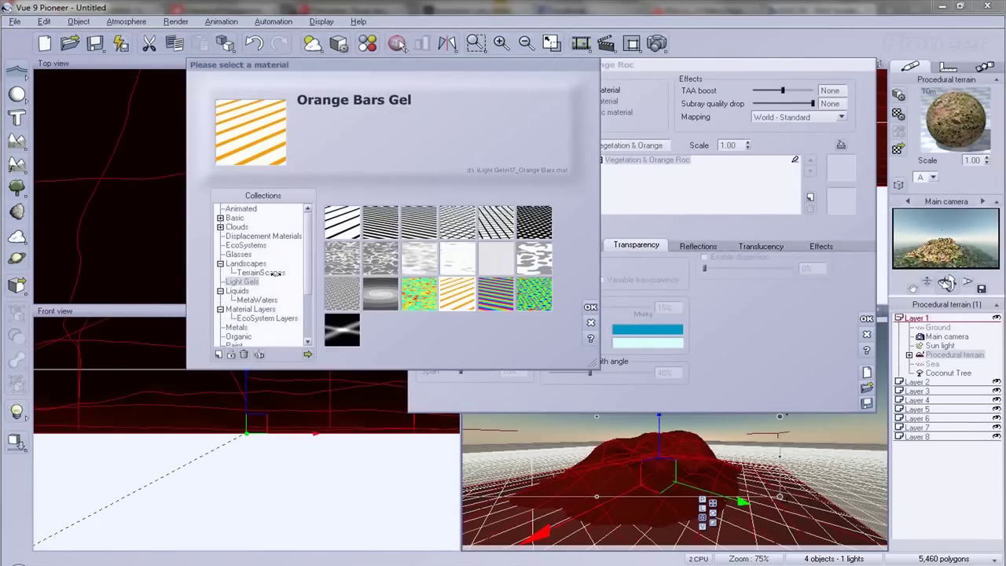
pyautogui.click(256, 278)
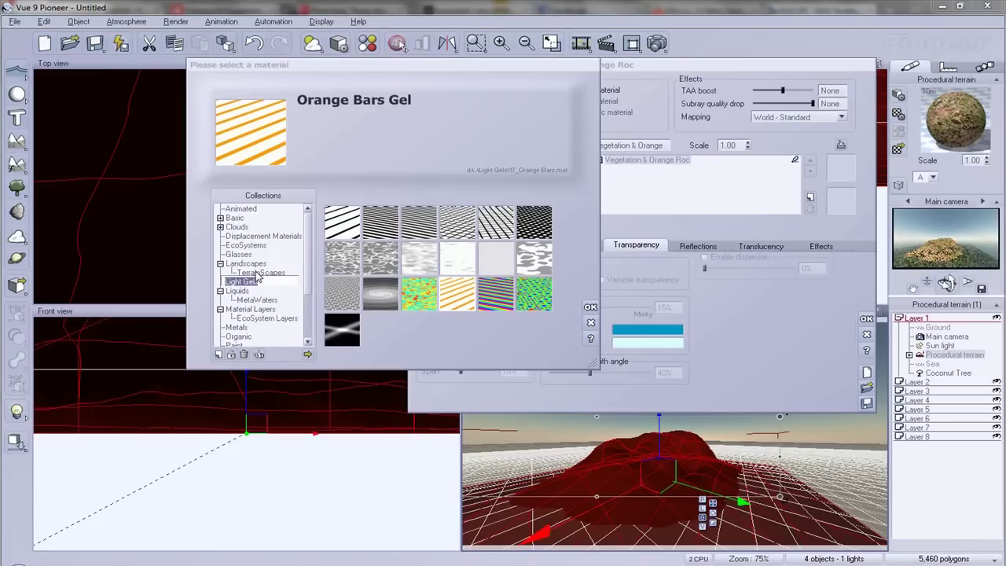
pyautogui.click(258, 273)
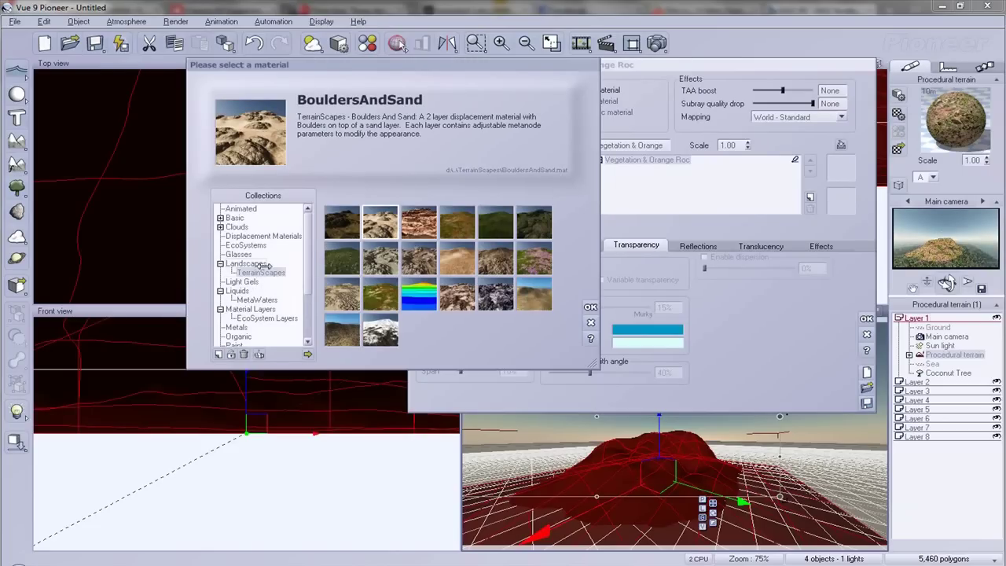
pyautogui.click(248, 264)
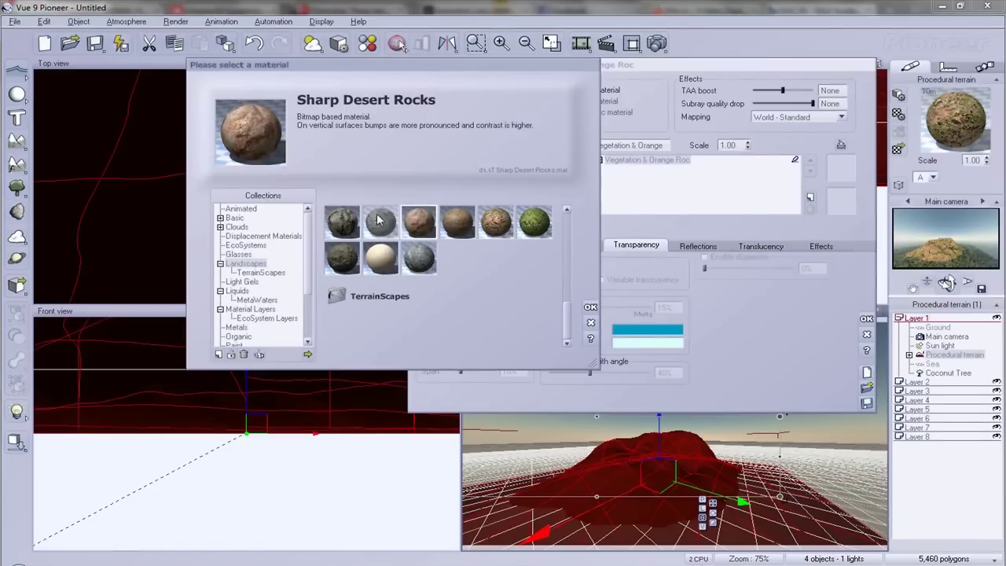
pyautogui.doubleClick(537, 226)
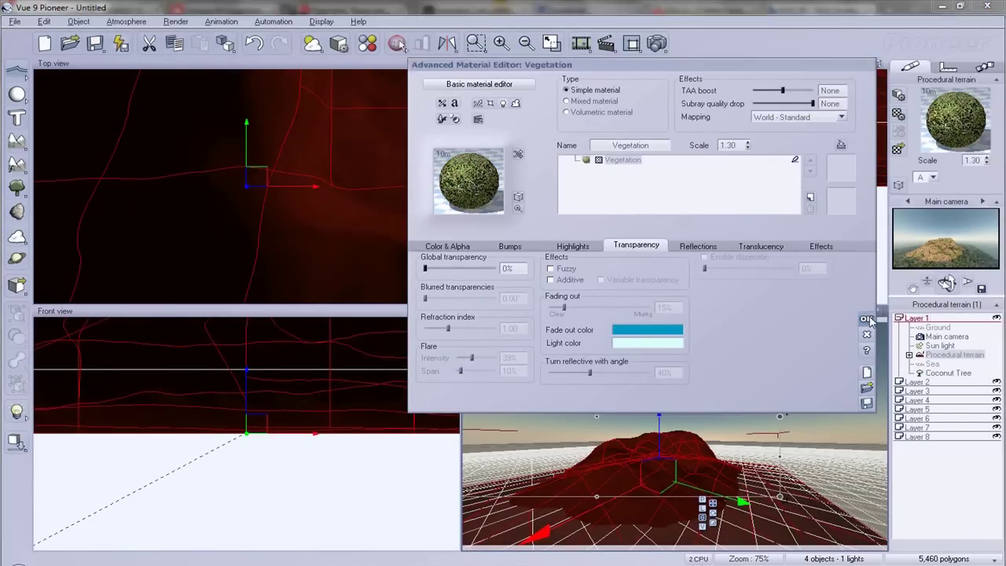
# Apply the vegetation material, render the mountain from the main camera, and dismiss Post Render Options.
pyautogui.click(867, 319)
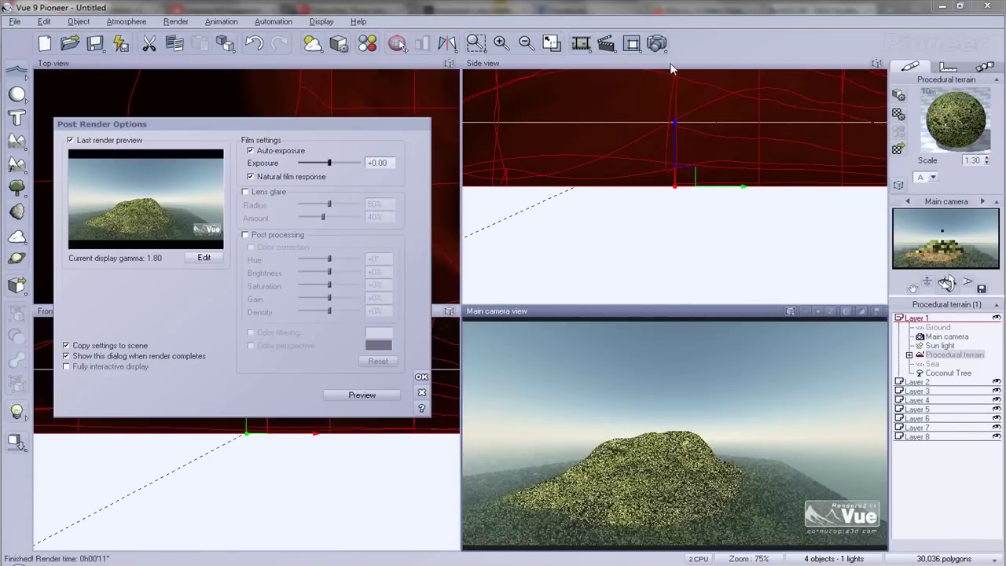
pyautogui.click(422, 378)
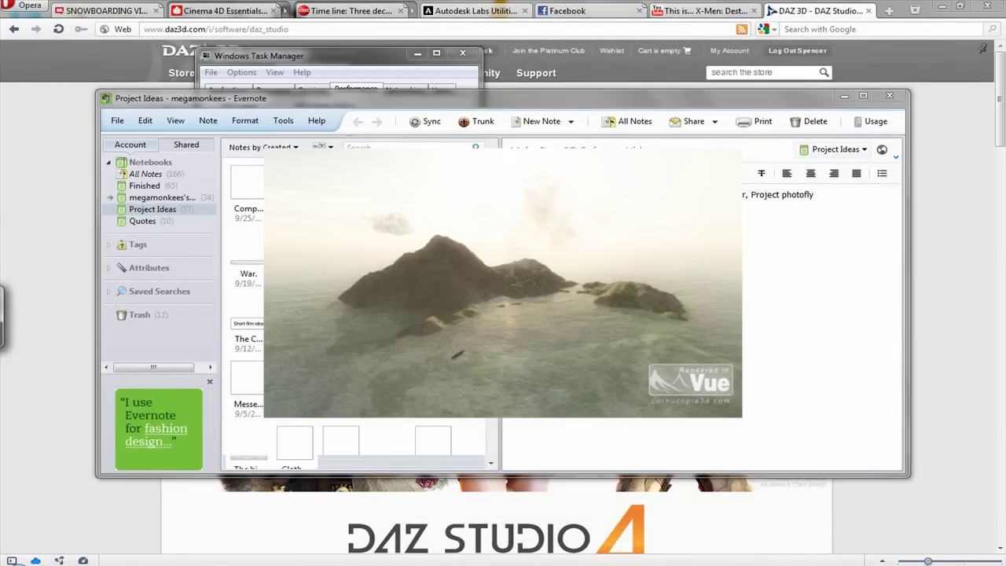
# Search the Start menu for 'scul' and launch Sculptris Alpha 6.
pyautogui.press('super')
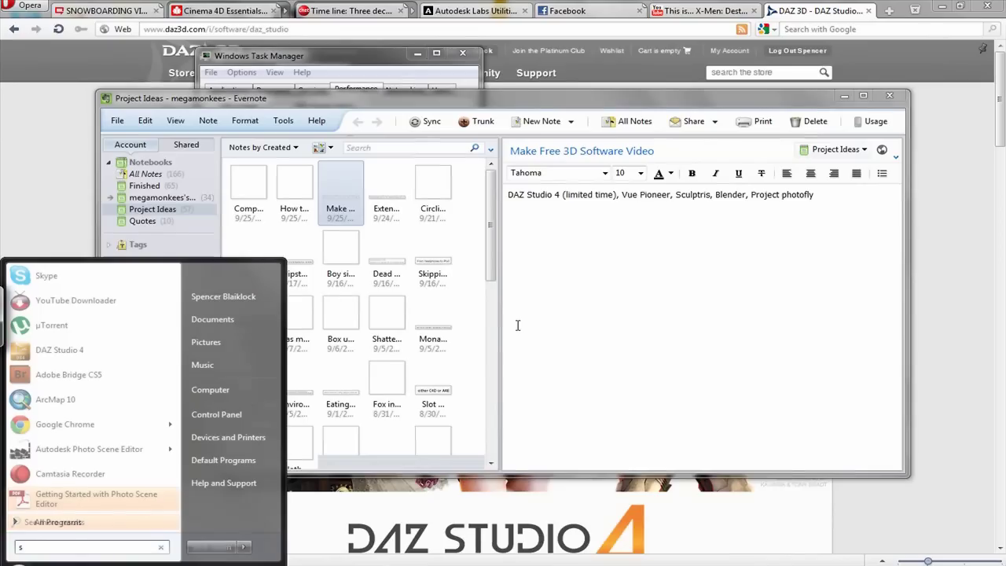
pyautogui.write('scup')
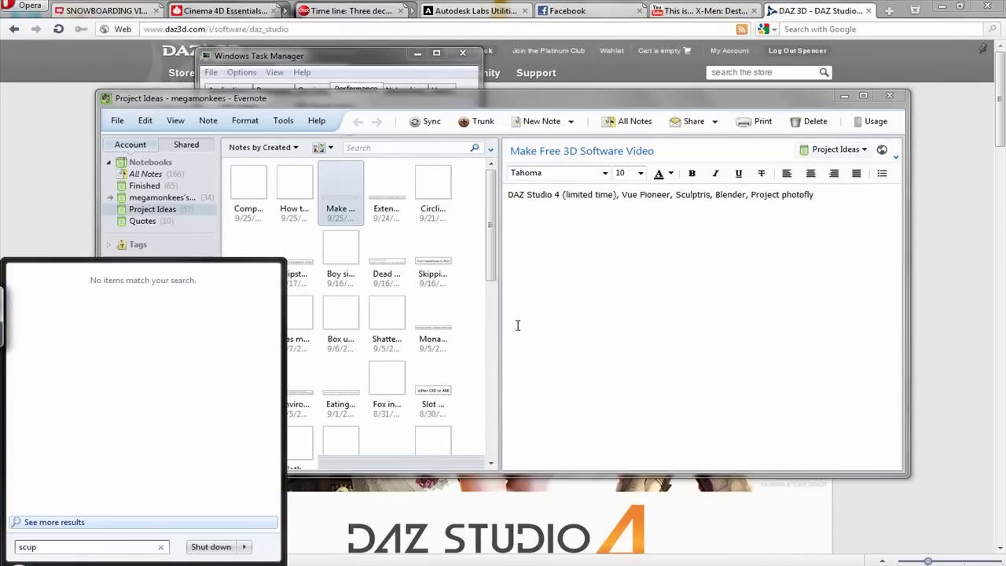
pyautogui.press('BackSpace')
pyautogui.write('l')
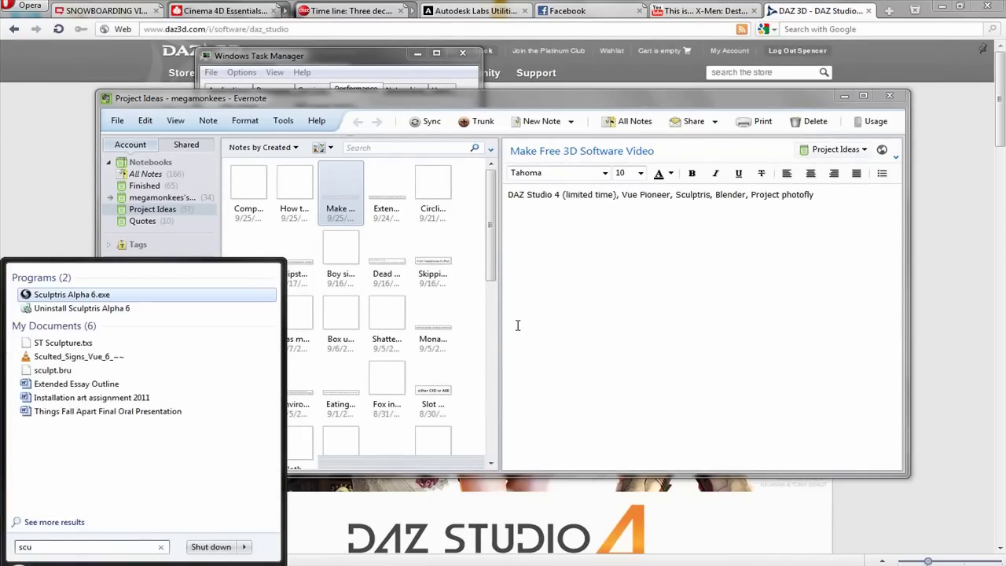
pyautogui.press('Return')
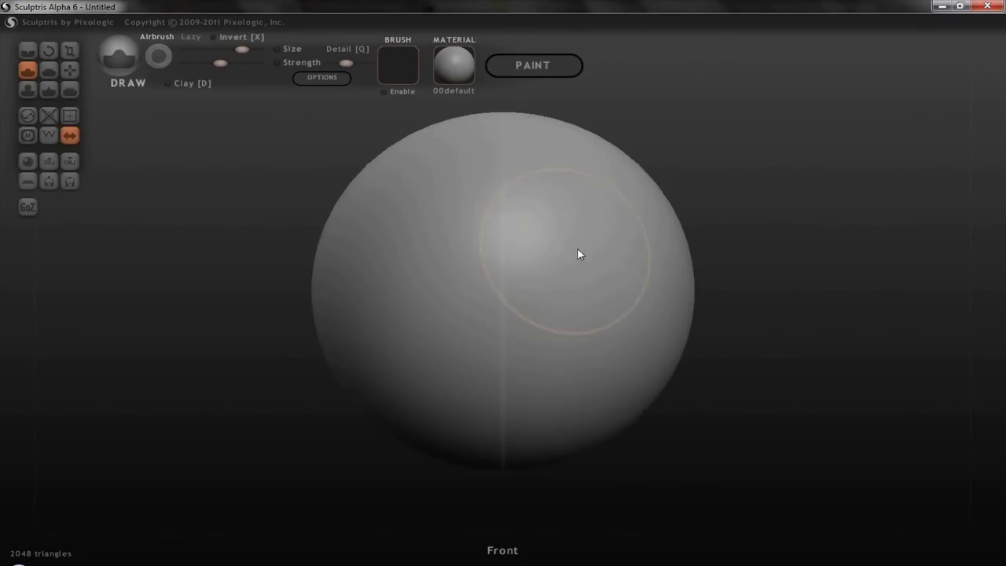
# Draw mirrored eye sockets, a mouth cavity and a nose on the sphere.
pyautogui.moveTo(578, 249); pyautogui.dragTo(633, 223)
pyautogui.moveTo(662, 264)
pyautogui.mouseDown()
pyautogui.moveTo(681, 251)
pyautogui.moveTo(625, 194)
pyautogui.mouseUp()
pyautogui.moveTo(704, 185)
pyautogui.mouseDown()
pyautogui.moveTo(766, 150)
pyautogui.moveTo(683, 152)
pyautogui.moveTo(676, 140)
pyautogui.moveTo(461, 211)
pyautogui.moveTo(435, 246)
pyautogui.moveTo(455, 242)
pyautogui.moveTo(437, 301)
pyautogui.moveTo(462, 304)
pyautogui.mouseUp()
pyautogui.moveTo(723, 185)
pyautogui.mouseDown()
pyautogui.moveTo(786, 151)
pyautogui.moveTo(775, 165)
pyautogui.moveTo(799, 155)
pyautogui.mouseUp()
pyautogui.moveTo(652, 239); pyautogui.dragTo(635, 275)
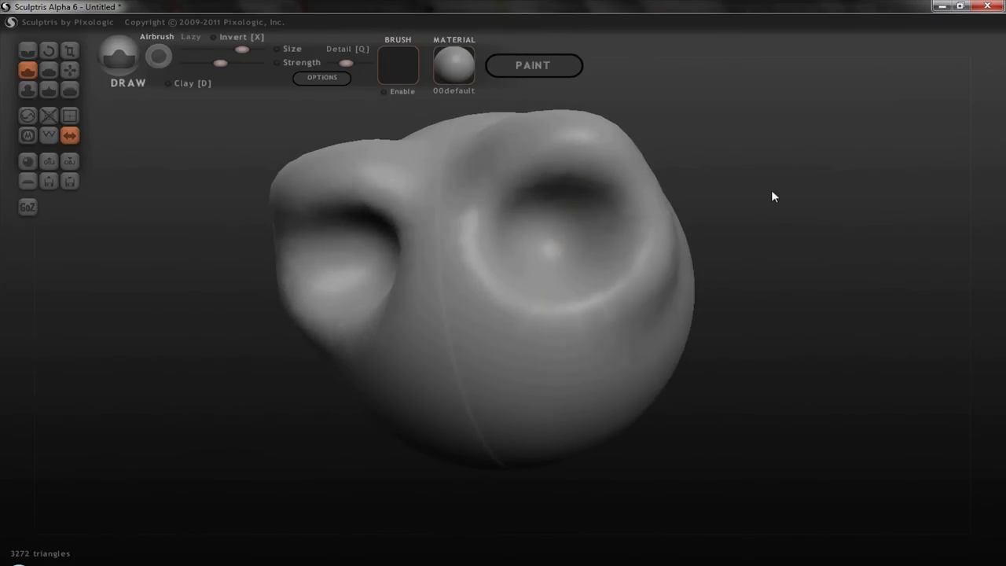
pyautogui.moveTo(773, 196)
pyautogui.mouseDown()
pyautogui.moveTo(796, 159)
pyautogui.moveTo(853, 141)
pyautogui.moveTo(815, 134)
pyautogui.mouseUp()
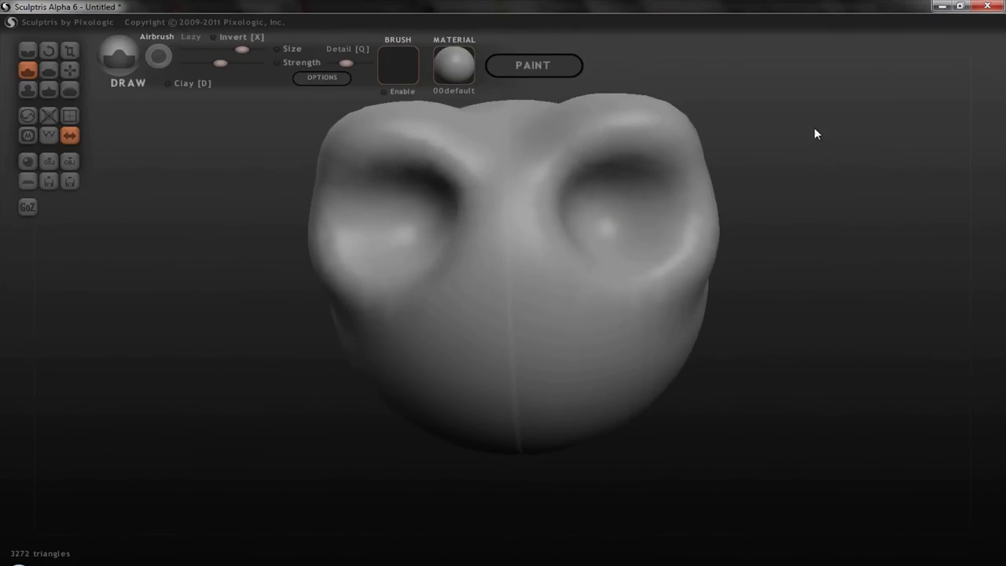
pyautogui.moveTo(463, 351)
pyautogui.mouseDown()
pyautogui.moveTo(456, 319)
pyautogui.moveTo(498, 359)
pyautogui.moveTo(473, 356)
pyautogui.moveTo(518, 345)
pyautogui.mouseUp()
pyautogui.moveTo(698, 269); pyautogui.dragTo(783, 238)
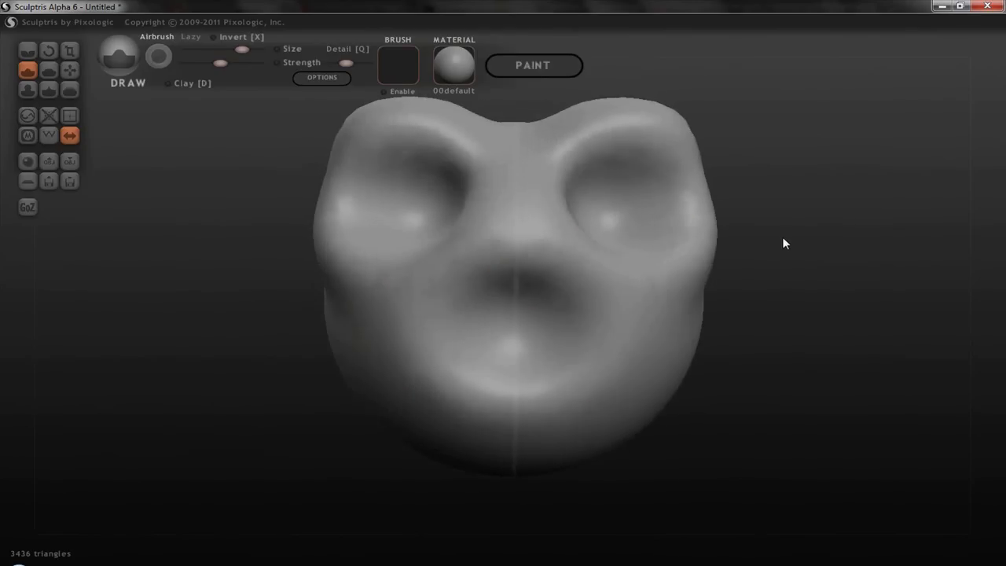
pyautogui.moveTo(523, 233); pyautogui.dragTo(550, 260)
pyautogui.moveTo(759, 184)
pyautogui.mouseDown()
pyautogui.moveTo(826, 202)
pyautogui.moveTo(766, 188)
pyautogui.moveTo(775, 193)
pyautogui.moveTo(750, 166)
pyautogui.moveTo(773, 169)
pyautogui.mouseUp()
pyautogui.moveTo(464, 102)
pyautogui.mouseDown()
pyautogui.moveTo(467, 175)
pyautogui.moveTo(438, 218)
pyautogui.moveTo(766, 204)
pyautogui.moveTo(794, 221)
pyautogui.moveTo(719, 238)
pyautogui.mouseUp()
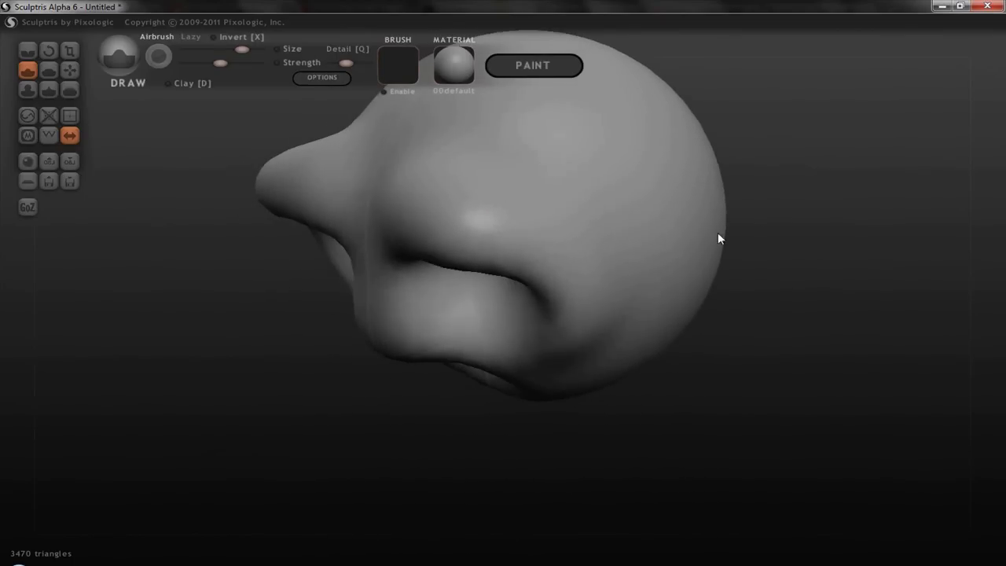
pyautogui.moveTo(221, 362); pyautogui.dragTo(197, 230)
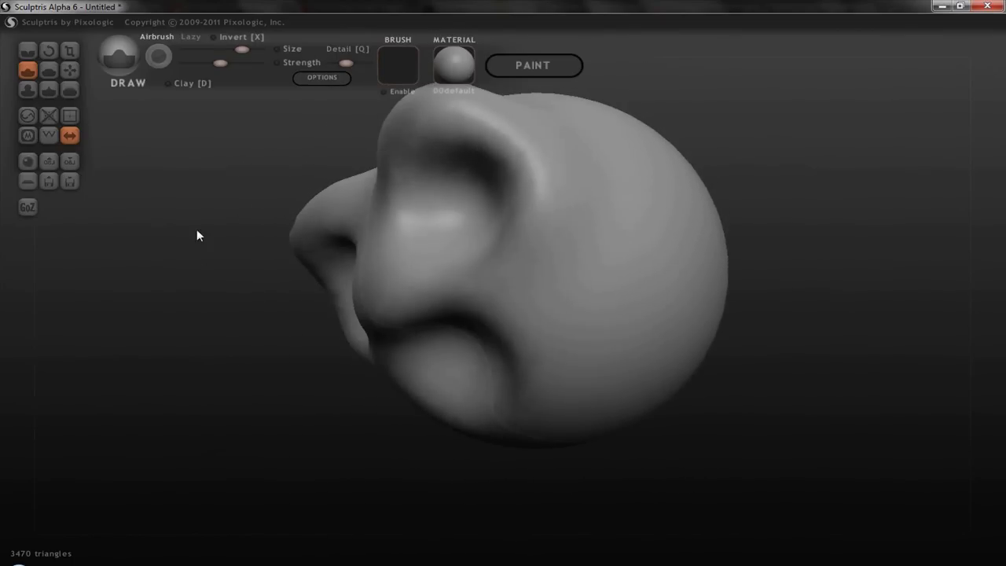
# With the Grab brush, pull the brow down over the eye sockets.
pyautogui.click(70, 75)
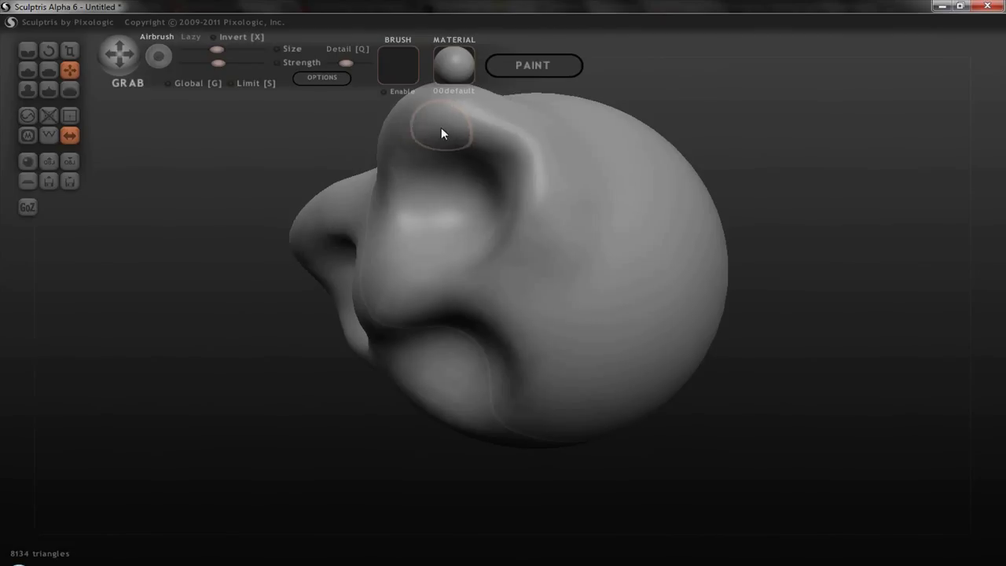
pyautogui.moveTo(442, 133)
pyautogui.mouseDown()
pyautogui.moveTo(464, 154)
pyautogui.moveTo(546, 175)
pyautogui.mouseUp()
pyautogui.moveTo(755, 183); pyautogui.dragTo(770, 160)
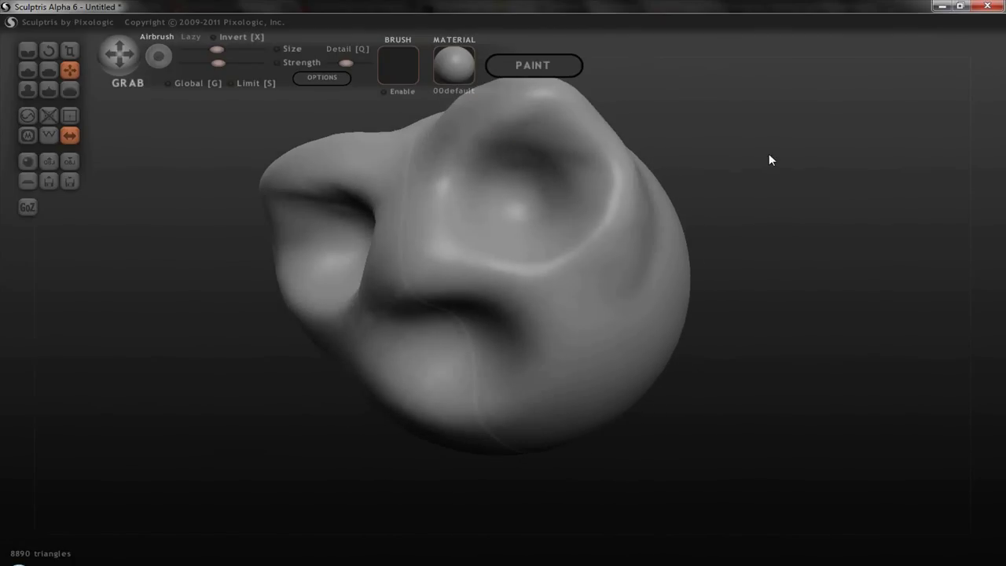
pyautogui.moveTo(492, 174)
pyautogui.mouseDown()
pyautogui.moveTo(532, 164)
pyautogui.moveTo(540, 202)
pyautogui.moveTo(533, 193)
pyautogui.moveTo(518, 214)
pyautogui.moveTo(487, 179)
pyautogui.moveTo(485, 218)
pyautogui.mouseUp()
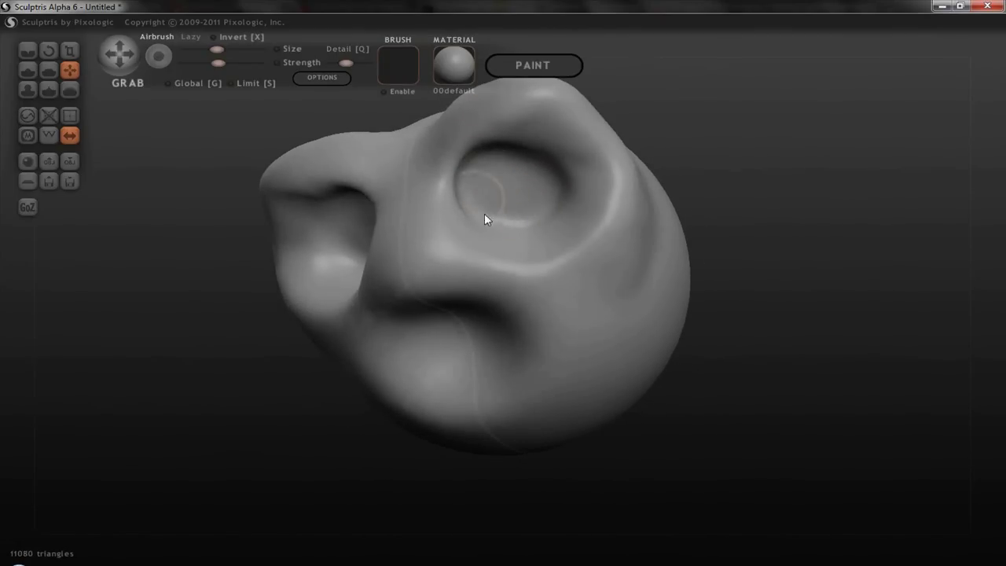
pyautogui.moveTo(718, 235)
pyautogui.mouseDown()
pyautogui.moveTo(816, 207)
pyautogui.moveTo(706, 155)
pyautogui.mouseUp()
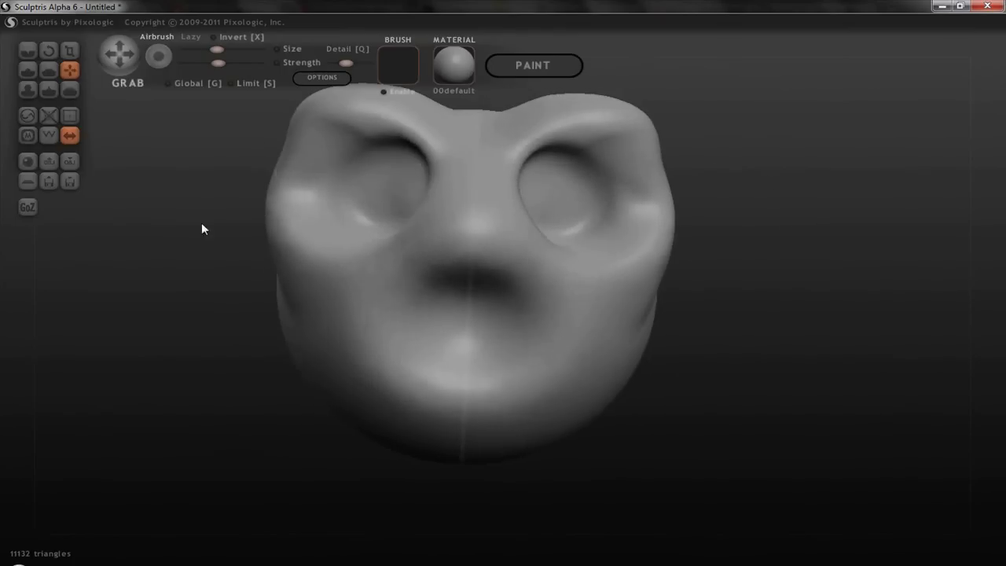
pyautogui.moveTo(201, 228)
pyautogui.mouseDown()
pyautogui.moveTo(177, 265)
pyautogui.moveTo(74, 184)
pyautogui.mouseUp()
# Back on the Draw brush, reshape both eye sockets and deepen the mouth.
pyautogui.click(27, 70)
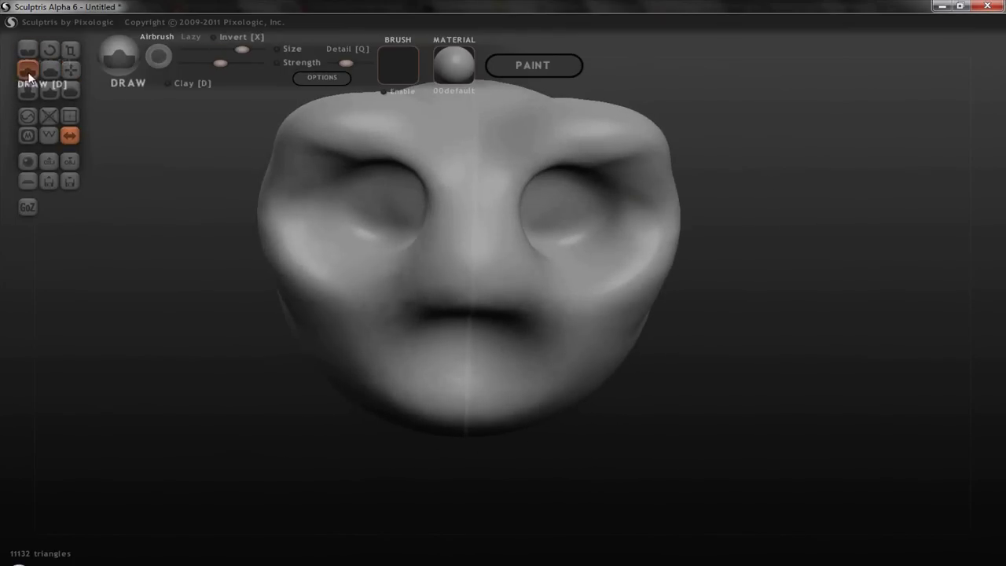
pyautogui.moveTo(183, 269); pyautogui.dragTo(201, 270)
pyautogui.moveTo(435, 171)
pyautogui.mouseDown()
pyautogui.moveTo(436, 162)
pyautogui.moveTo(443, 236)
pyautogui.mouseUp()
pyautogui.moveTo(748, 212)
pyautogui.mouseDown()
pyautogui.moveTo(775, 176)
pyautogui.moveTo(765, 141)
pyautogui.mouseUp()
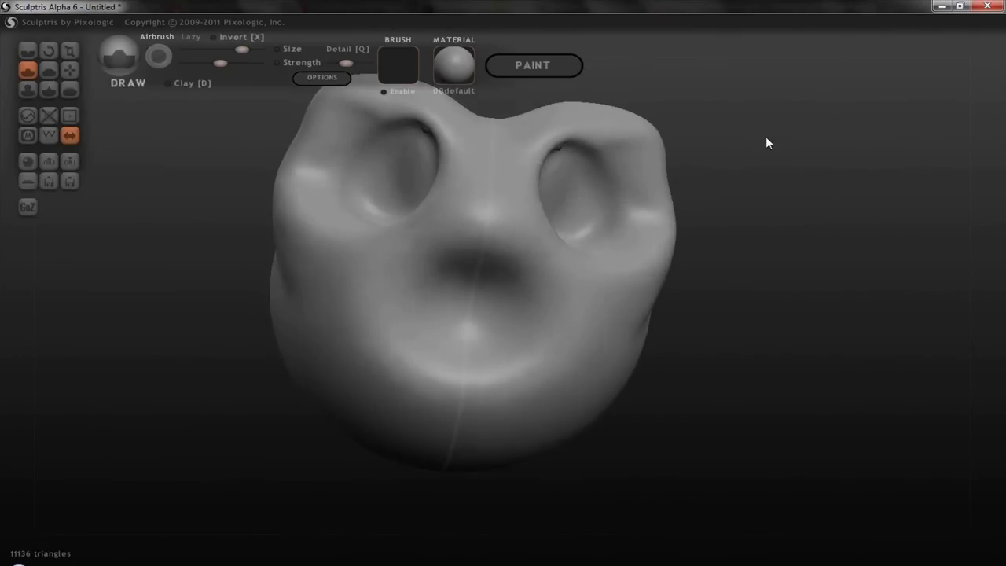
pyautogui.moveTo(471, 214); pyautogui.dragTo(487, 232)
pyautogui.moveTo(695, 227)
pyautogui.mouseDown()
pyautogui.moveTo(696, 202)
pyautogui.moveTo(629, 254)
pyautogui.moveTo(598, 247)
pyautogui.mouseUp()
pyautogui.moveTo(247, 162)
pyautogui.mouseDown()
pyautogui.moveTo(179, 227)
pyautogui.moveTo(209, 272)
pyautogui.moveTo(315, 285)
pyautogui.mouseUp()
pyautogui.moveTo(201, 253)
pyautogui.mouseDown()
pyautogui.moveTo(254, 307)
pyautogui.moveTo(317, 281)
pyautogui.moveTo(283, 275)
pyautogui.mouseUp()
pyautogui.moveTo(200, 312); pyautogui.dragTo(235, 282)
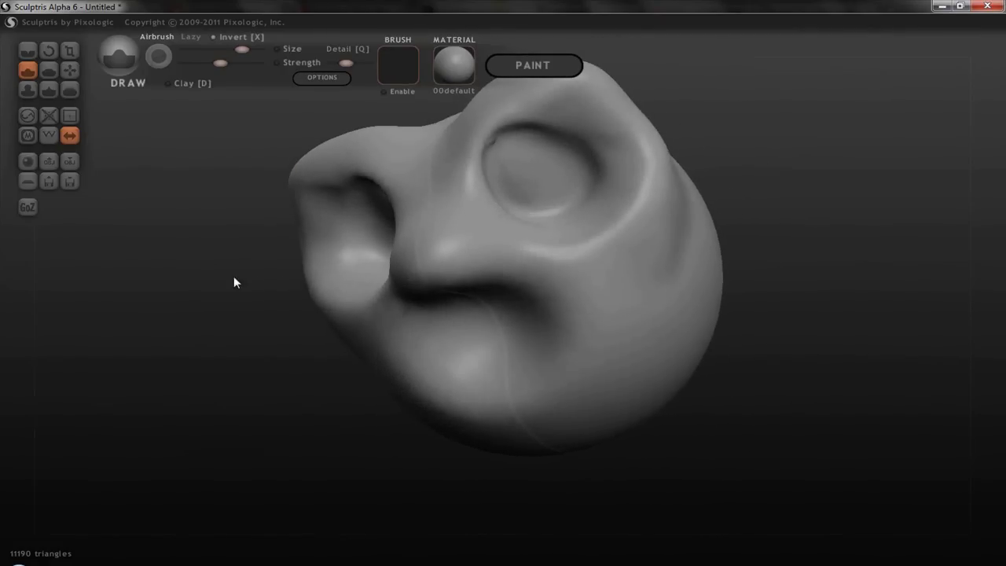
# Show the mesh wireframe and orbit around the head, including its underside.
pyautogui.press('w')
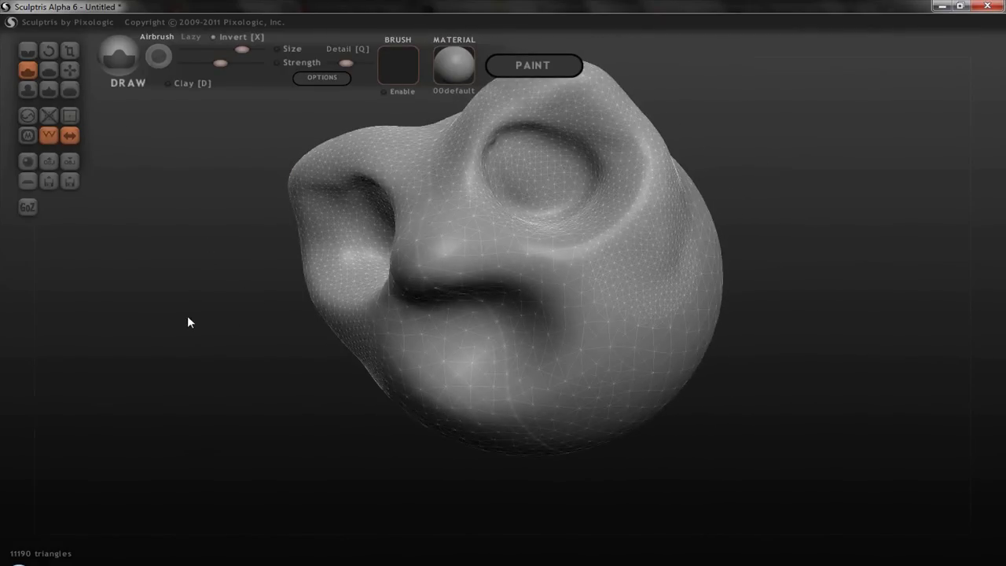
pyautogui.moveTo(187, 315)
pyautogui.mouseDown()
pyautogui.moveTo(236, 314)
pyautogui.moveTo(157, 367)
pyautogui.moveTo(199, 317)
pyautogui.moveTo(205, 214)
pyautogui.moveTo(243, 273)
pyautogui.moveTo(295, 283)
pyautogui.mouseUp()
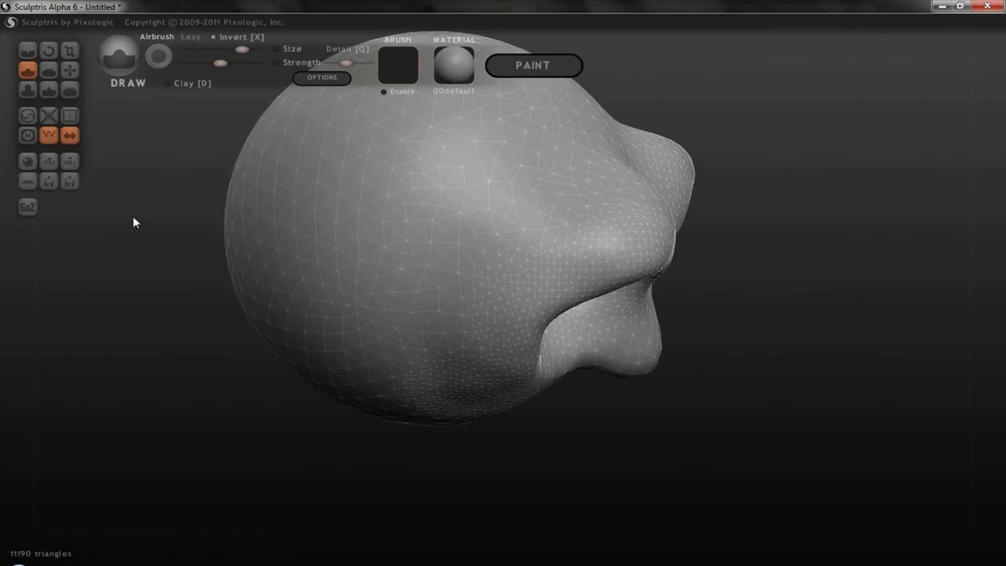
pyautogui.moveTo(128, 161)
pyautogui.mouseDown()
pyautogui.moveTo(179, 190)
pyautogui.moveTo(275, 151)
pyautogui.moveTo(469, 174)
pyautogui.mouseUp()
pyautogui.moveTo(784, 228)
pyautogui.mouseDown()
pyautogui.moveTo(730, 187)
pyautogui.moveTo(800, 168)
pyautogui.moveTo(683, 131)
pyautogui.moveTo(488, 233)
pyautogui.moveTo(800, 137)
pyautogui.moveTo(684, 166)
pyautogui.mouseUp()
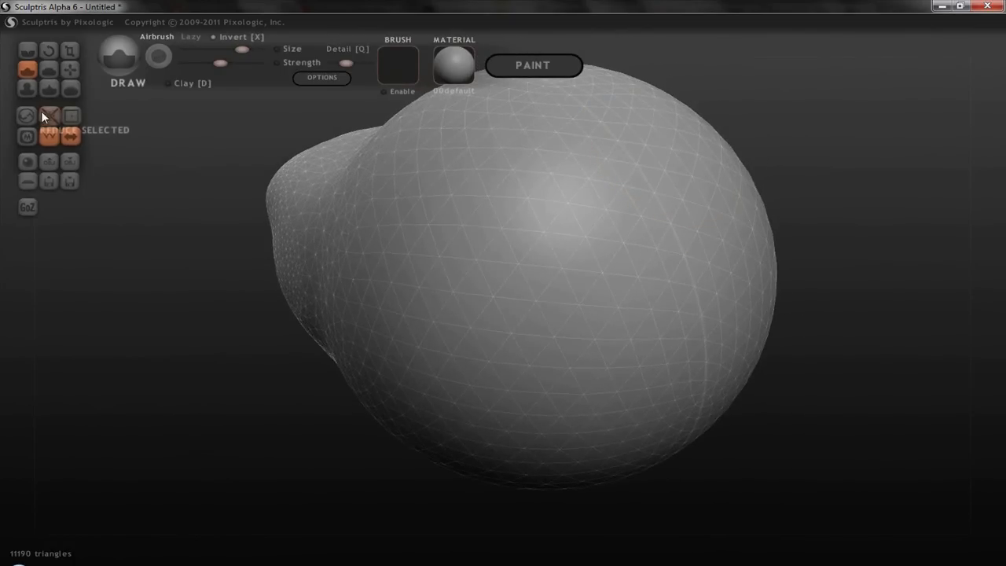
# Subdivide the whole mesh to 44760 triangles and orbit around the denser head.
pyautogui.click(71, 116)
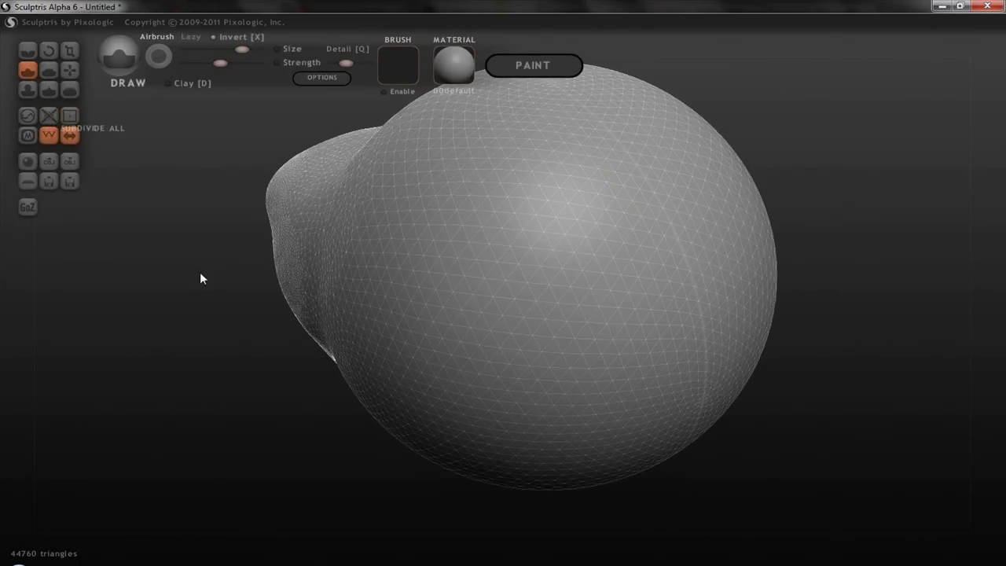
pyautogui.moveTo(800, 202); pyautogui.dragTo(672, 155)
pyautogui.moveTo(164, 293)
pyautogui.mouseDown()
pyautogui.moveTo(277, 202)
pyautogui.moveTo(265, 222)
pyautogui.mouseUp()
pyautogui.moveTo(755, 136)
pyautogui.mouseDown()
pyautogui.moveTo(773, 134)
pyautogui.moveTo(752, 184)
pyautogui.moveTo(658, 229)
pyautogui.moveTo(602, 235)
pyautogui.moveTo(595, 213)
pyautogui.mouseUp()
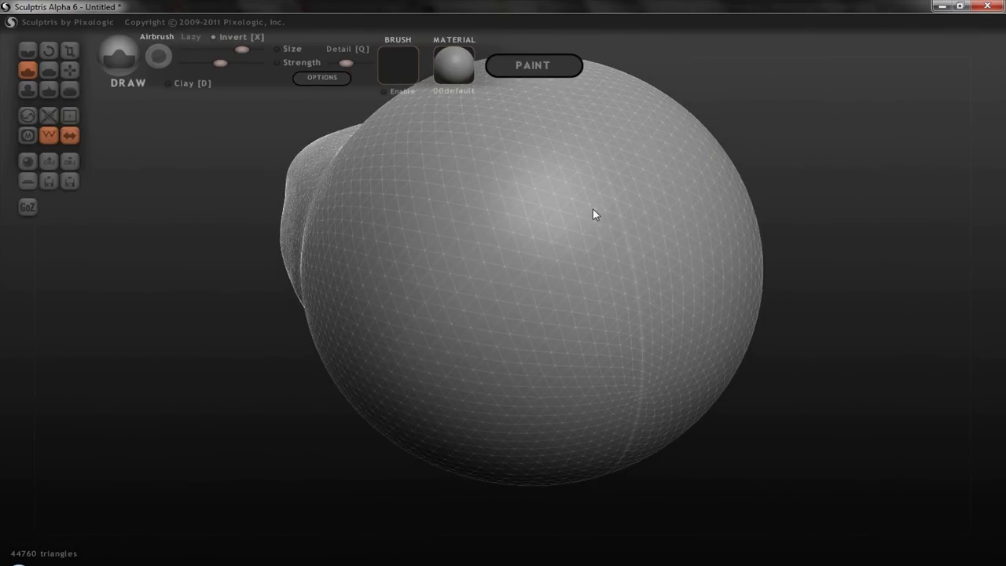
# Sculpt more dents and bulges across the head, raising it to 45530 triangles.
pyautogui.moveTo(802, 150)
pyautogui.mouseDown()
pyautogui.moveTo(786, 153)
pyautogui.moveTo(818, 163)
pyautogui.mouseUp()
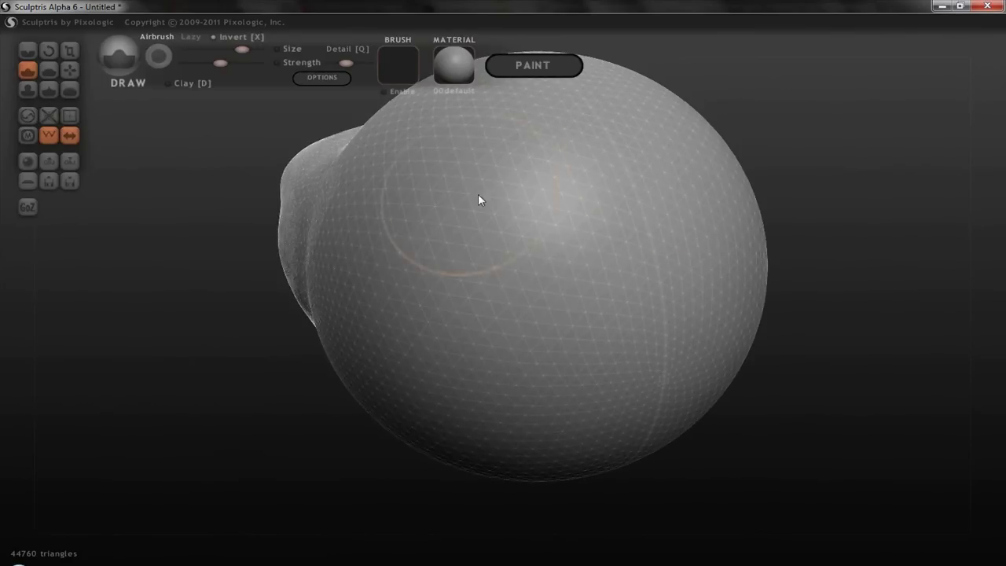
pyautogui.moveTo(478, 195)
pyautogui.mouseDown()
pyautogui.moveTo(501, 196)
pyautogui.moveTo(488, 203)
pyautogui.moveTo(503, 224)
pyautogui.mouseUp()
pyautogui.moveTo(557, 301)
pyautogui.mouseDown()
pyautogui.moveTo(570, 294)
pyautogui.moveTo(546, 282)
pyautogui.moveTo(516, 240)
pyautogui.moveTo(565, 225)
pyautogui.moveTo(471, 181)
pyautogui.mouseUp()
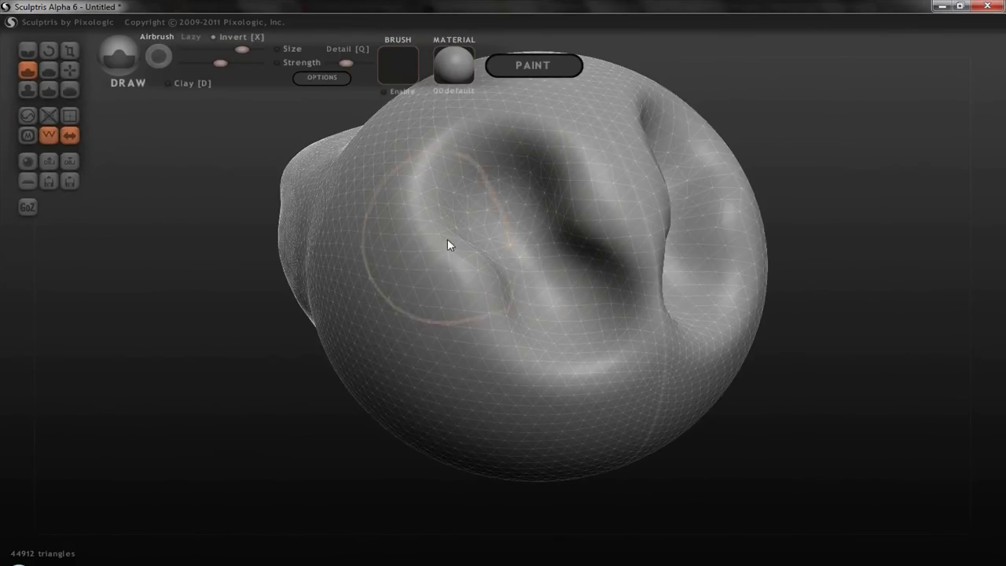
pyautogui.moveTo(452, 243)
pyautogui.mouseDown()
pyautogui.moveTo(441, 278)
pyautogui.moveTo(483, 249)
pyautogui.moveTo(492, 265)
pyautogui.moveTo(546, 254)
pyautogui.moveTo(590, 321)
pyautogui.mouseUp()
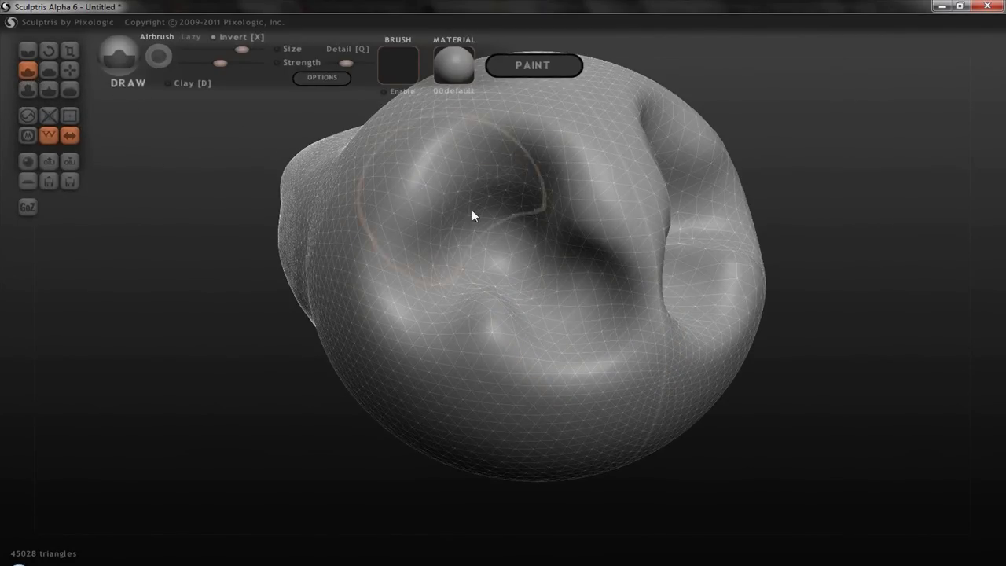
pyautogui.moveTo(616, 209)
pyautogui.mouseDown()
pyautogui.moveTo(610, 174)
pyautogui.moveTo(699, 180)
pyautogui.moveTo(691, 162)
pyautogui.moveTo(713, 188)
pyautogui.moveTo(673, 181)
pyautogui.moveTo(667, 193)
pyautogui.moveTo(641, 176)
pyautogui.moveTo(675, 199)
pyautogui.mouseUp()
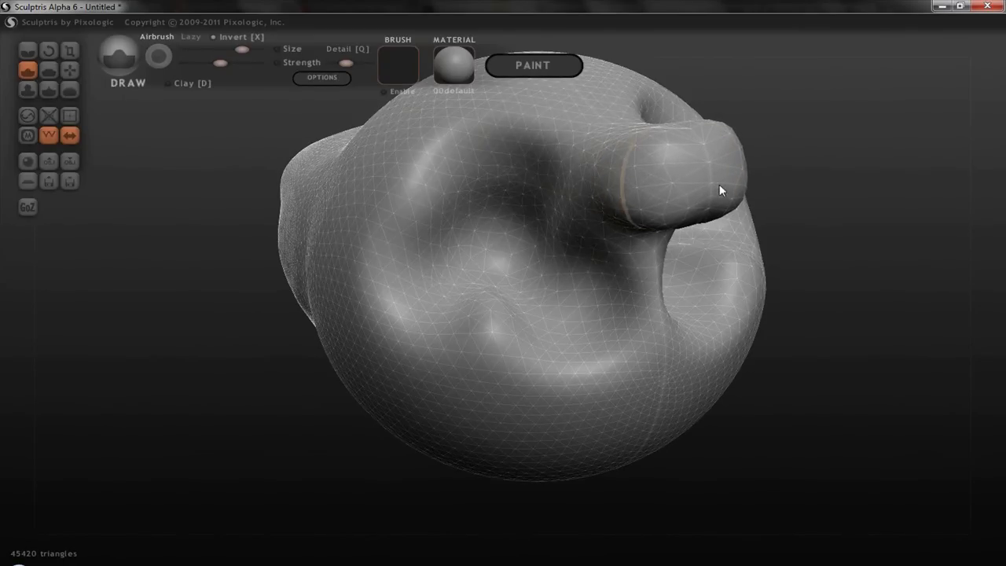
pyautogui.moveTo(797, 170)
pyautogui.mouseDown()
pyautogui.moveTo(815, 178)
pyautogui.moveTo(794, 178)
pyautogui.moveTo(788, 132)
pyautogui.mouseUp()
pyautogui.moveTo(164, 254)
pyautogui.mouseDown()
pyautogui.moveTo(175, 290)
pyautogui.moveTo(189, 289)
pyautogui.mouseUp()
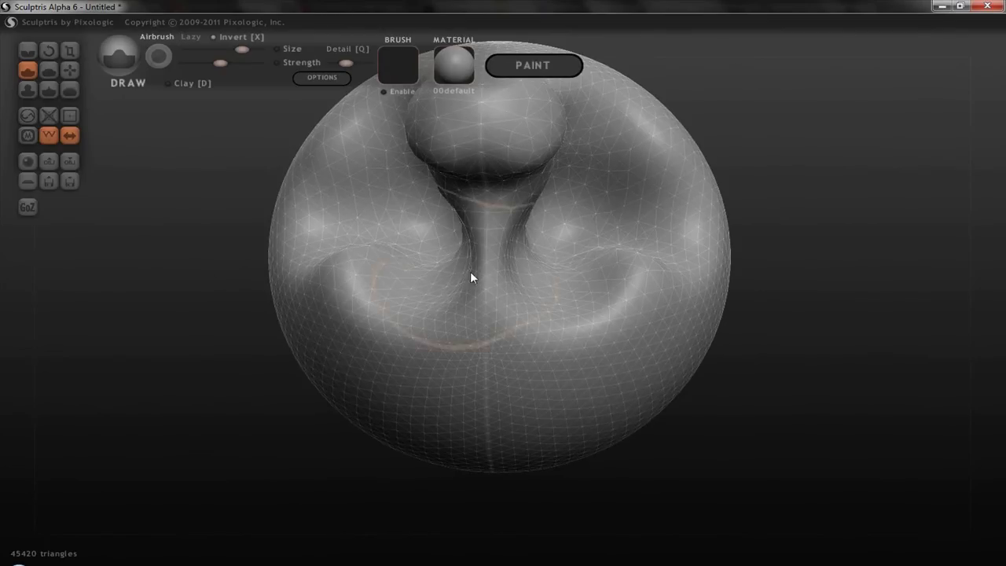
pyautogui.moveTo(472, 278)
pyautogui.mouseDown()
pyautogui.moveTo(494, 270)
pyautogui.moveTo(507, 283)
pyautogui.mouseUp()
pyautogui.moveTo(822, 262)
pyautogui.mouseDown()
pyautogui.moveTo(786, 249)
pyautogui.moveTo(772, 218)
pyautogui.moveTo(706, 221)
pyautogui.mouseUp()
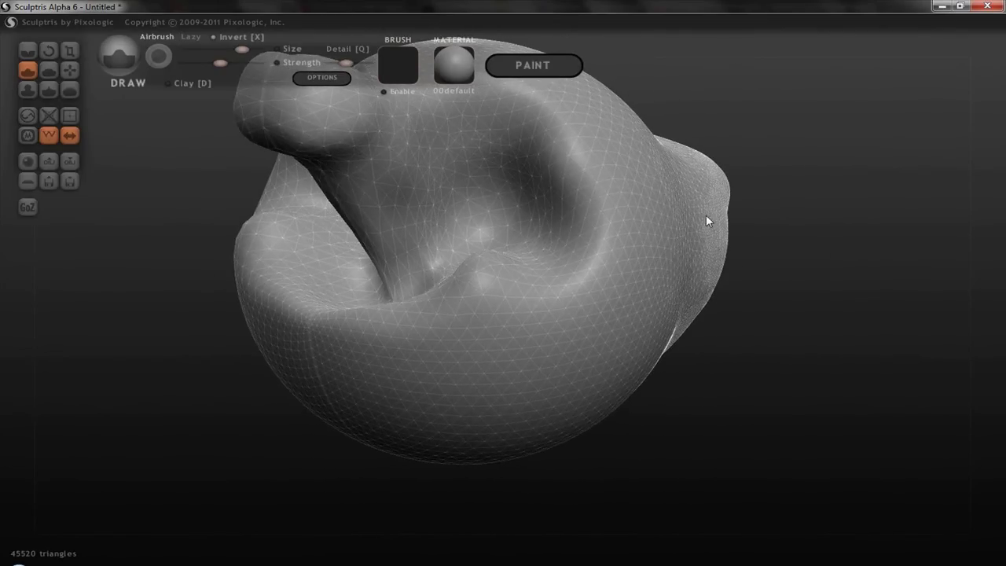
pyautogui.moveTo(410, 209); pyautogui.dragTo(583, 233)
# Look over the sculpted face from front, upper-left, top and side views.
pyautogui.moveTo(844, 183)
pyautogui.mouseDown()
pyautogui.moveTo(541, 146)
pyautogui.moveTo(744, 151)
pyautogui.moveTo(731, 154)
pyautogui.mouseUp()
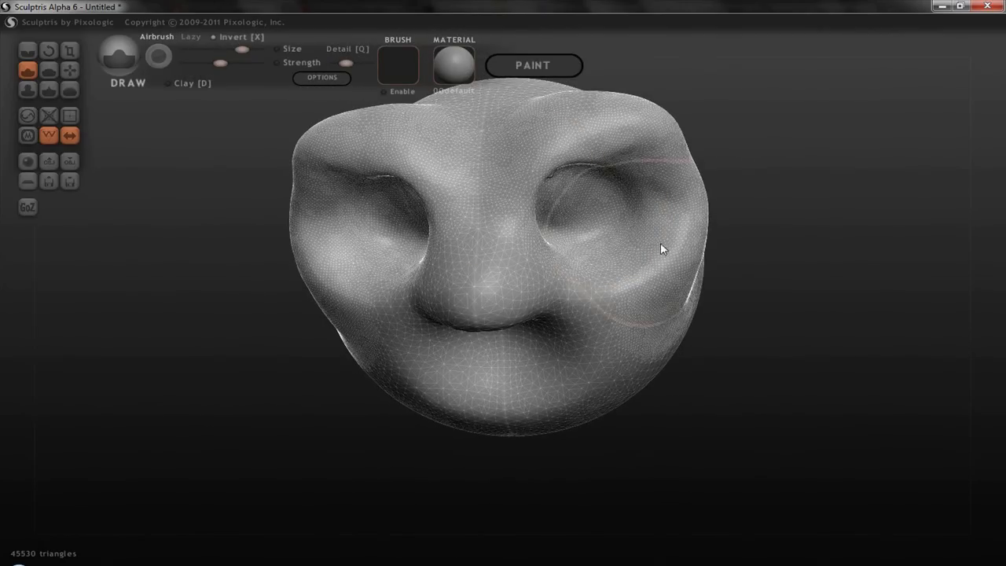
pyautogui.moveTo(727, 228); pyautogui.dragTo(597, 168)
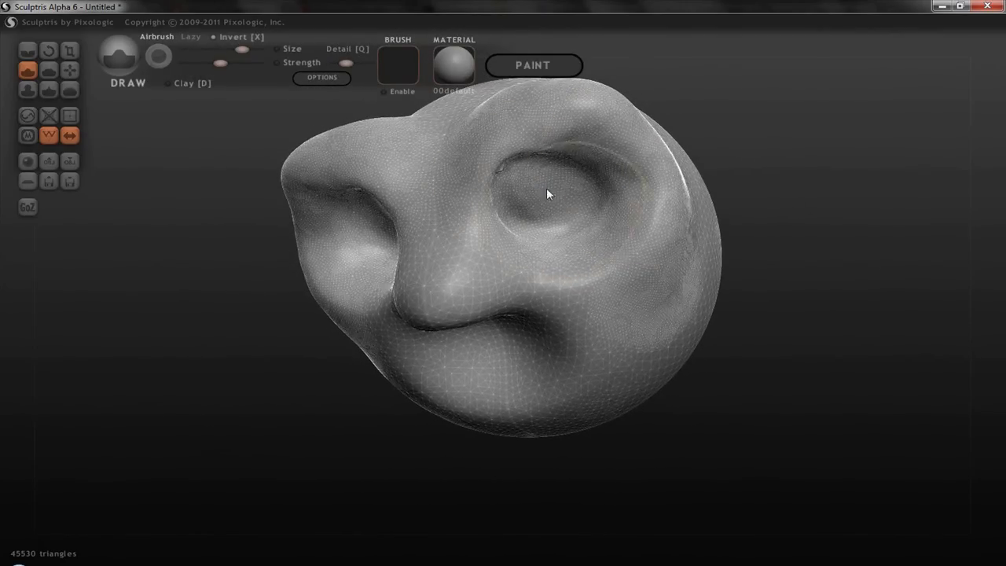
pyautogui.moveTo(781, 166)
pyautogui.mouseDown()
pyautogui.moveTo(746, 162)
pyautogui.moveTo(764, 134)
pyautogui.moveTo(602, 202)
pyautogui.moveTo(594, 195)
pyautogui.mouseUp()
pyautogui.moveTo(680, 35)
pyautogui.mouseDown()
pyautogui.moveTo(671, 134)
pyautogui.moveTo(712, 123)
pyautogui.moveTo(503, 249)
pyautogui.mouseUp()
pyautogui.moveTo(223, 261)
pyautogui.mouseDown()
pyautogui.moveTo(449, 105)
pyautogui.moveTo(647, 170)
pyautogui.moveTo(765, 137)
pyautogui.moveTo(715, 150)
pyautogui.moveTo(517, 333)
pyautogui.moveTo(773, 150)
pyautogui.moveTo(542, 243)
pyautogui.moveTo(827, 192)
pyautogui.moveTo(799, 171)
pyautogui.mouseUp()
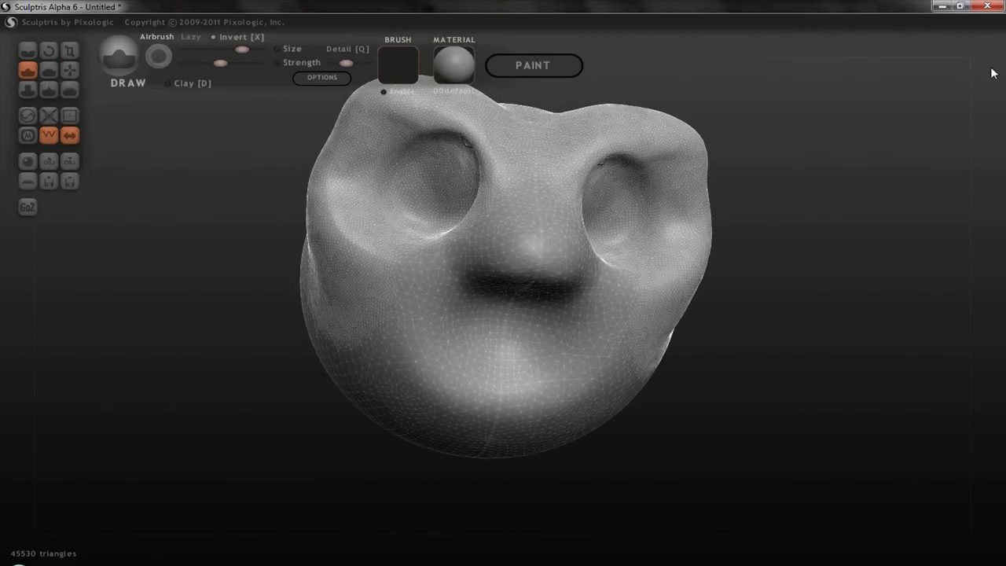
# Quit Sculptris without saving and launch Blender from a Start search for 'blender'.
pyautogui.click(988, 7)
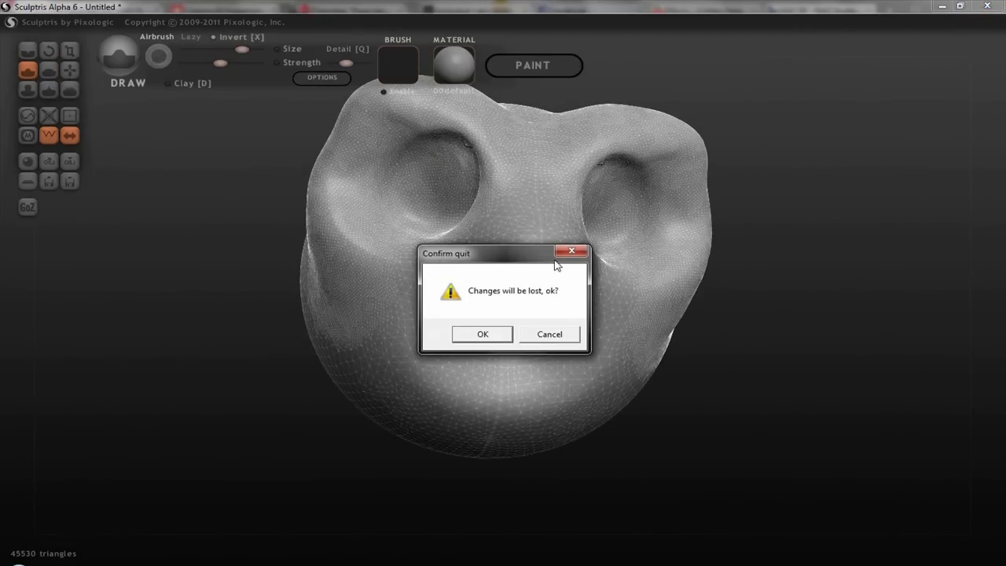
pyautogui.click(482, 335)
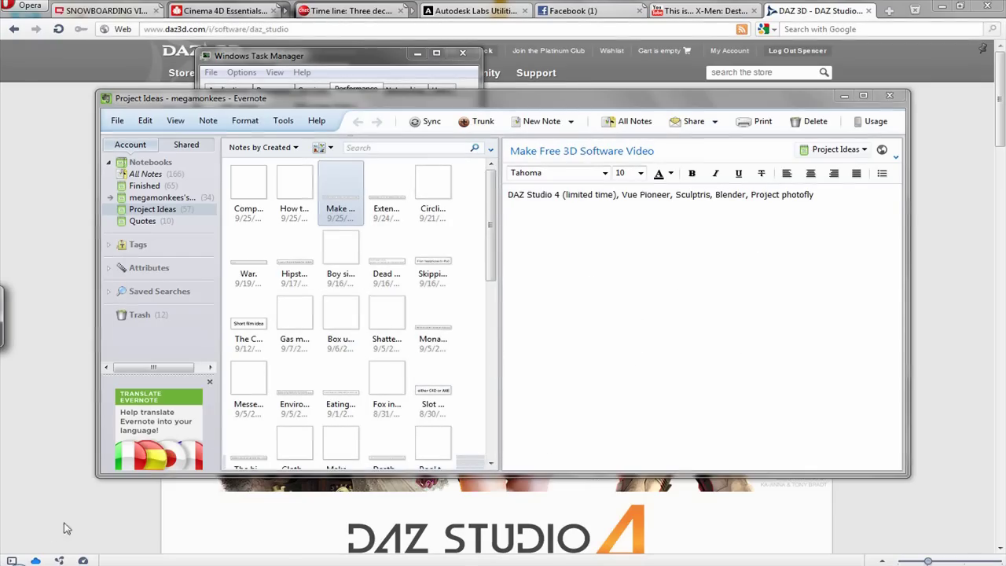
pyautogui.press('super')
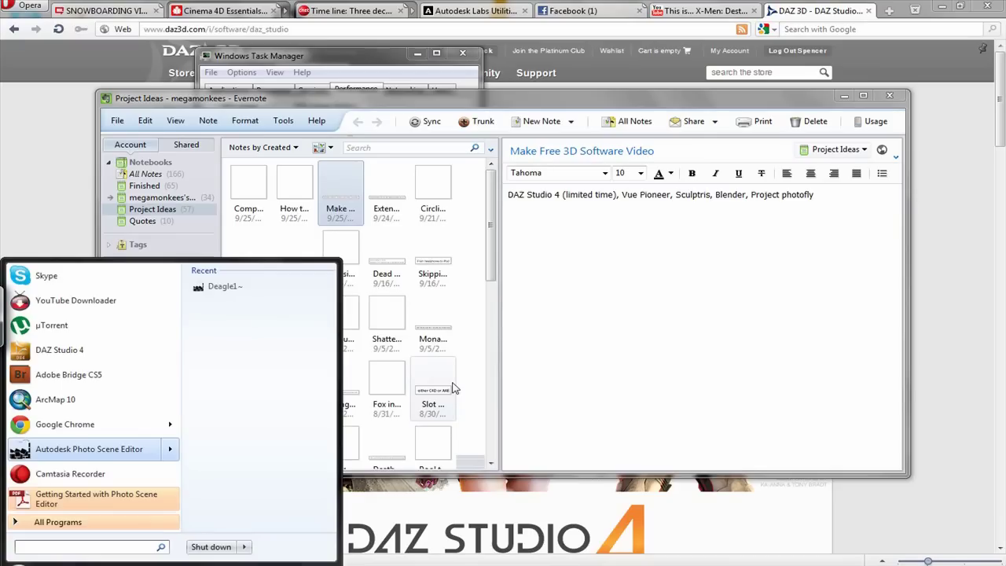
pyautogui.write('blender')
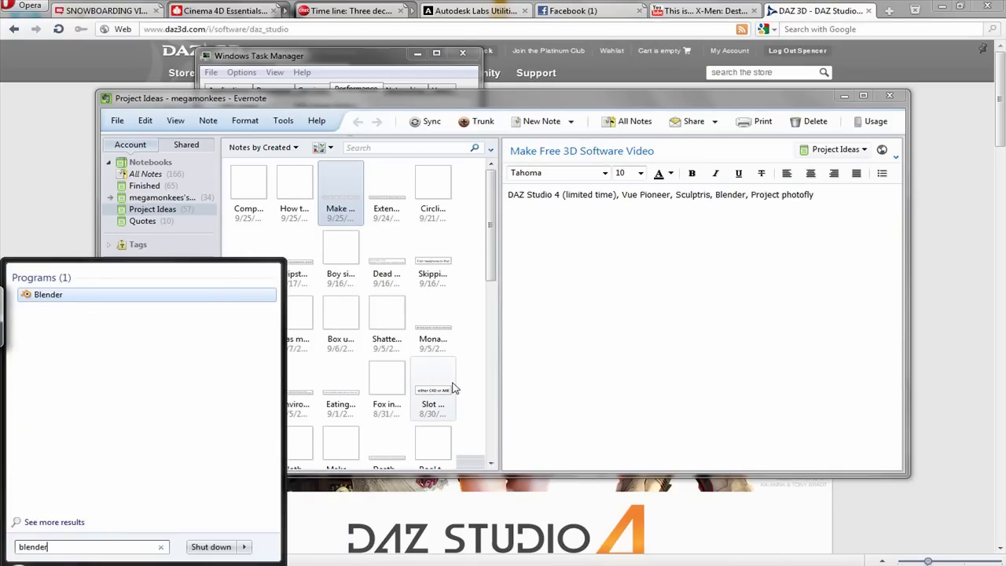
pyautogui.press('Return')
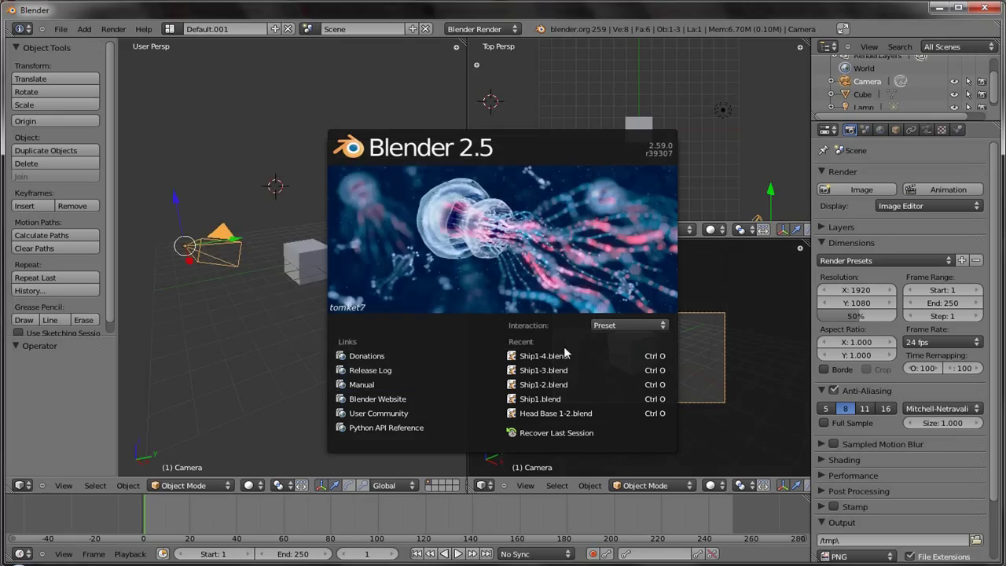
# Open Ship1-4.blend from the splash screen's recent files and orbit the ship.
pyautogui.click(568, 359)
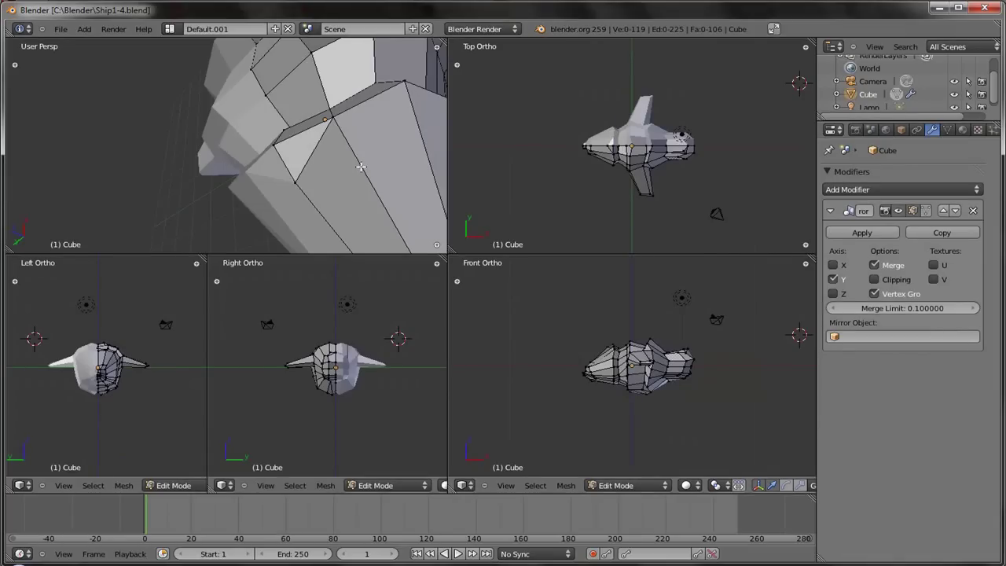
pyautogui.moveTo(360, 167); pyautogui.dragTo(355, 154, button='middle')
pyautogui.moveTo(236, 149); pyautogui.dragTo(256, 133, button='middle')
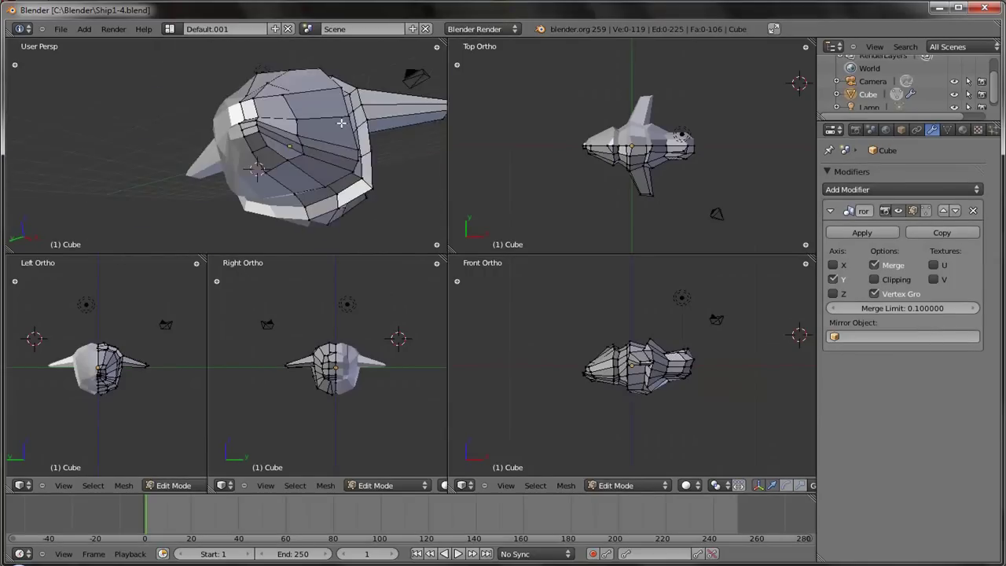
pyautogui.moveTo(341, 123); pyautogui.dragTo(292, 106, button='middle')
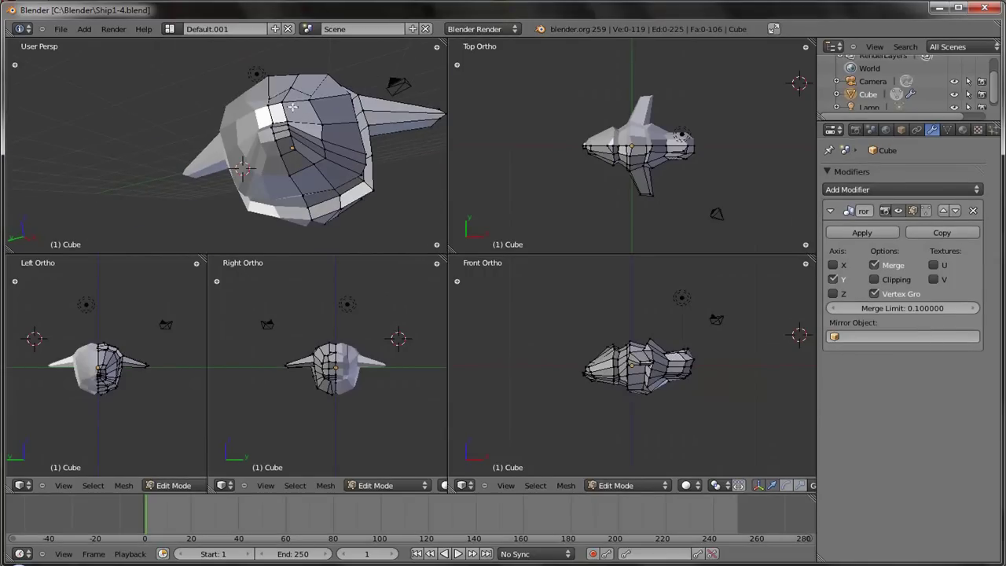
# Move one ship vertex along Y, then along Z, and deselect everything.
pyautogui.rightClick(347, 97)
pyautogui.press('g')
pyautogui.press('y')
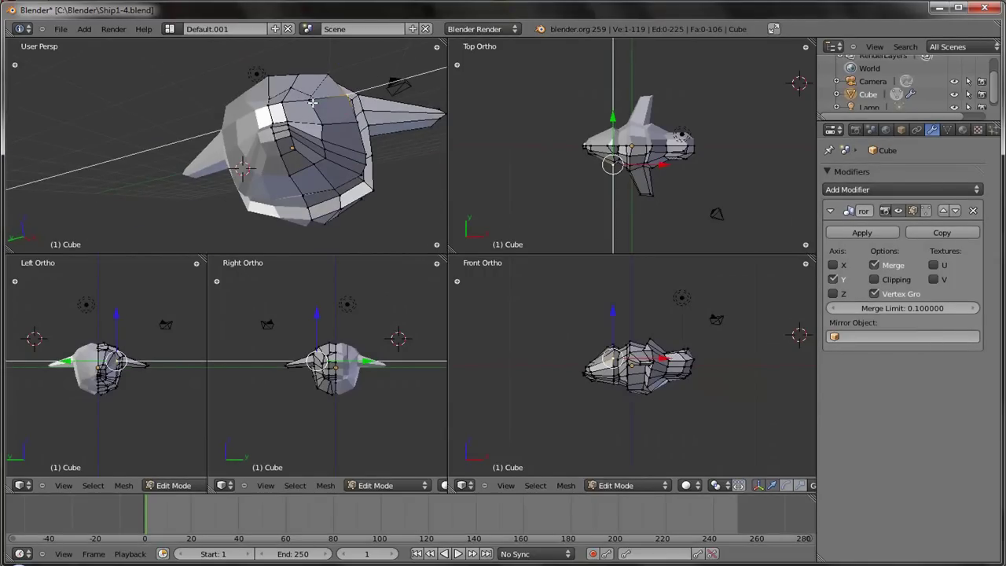
pyautogui.click(328, 74)
pyautogui.press('g')
pyautogui.press('z')
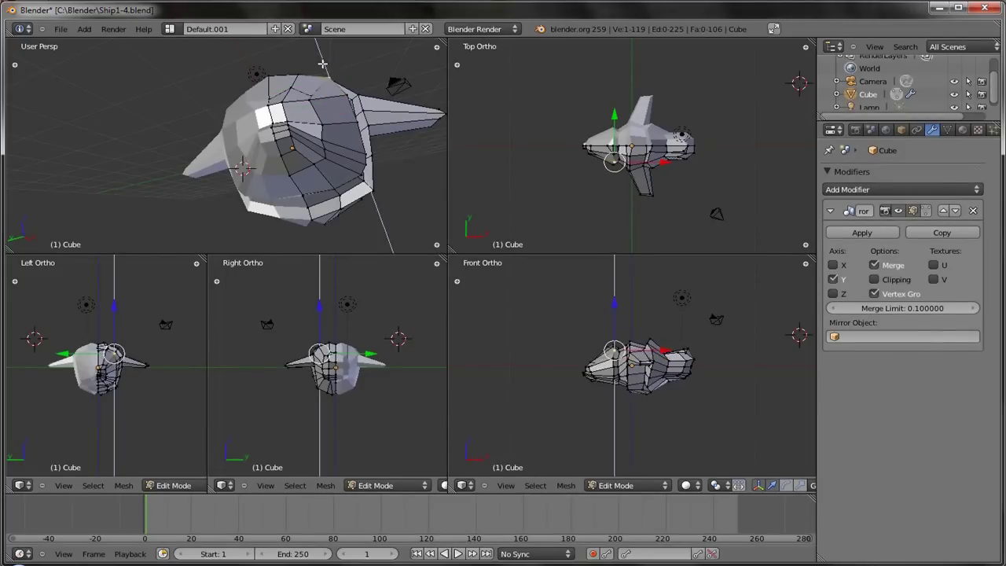
pyautogui.click(324, 65)
pyautogui.press('a')
# Orbit to a more frontal view of the ship and bring up the screen layouts list.
pyautogui.moveTo(275, 103); pyautogui.dragTo(192, 111, button='middle')
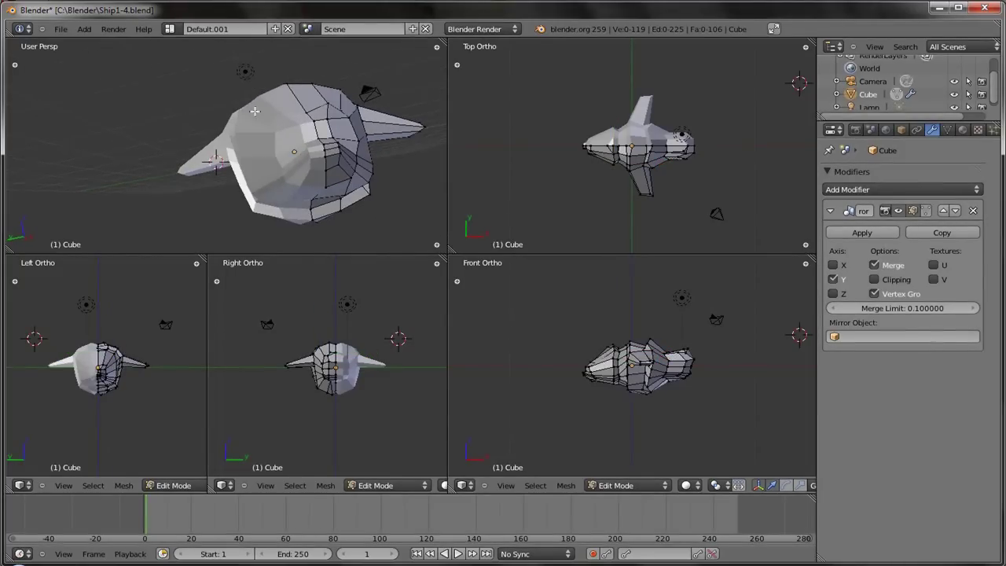
pyautogui.moveTo(397, 117); pyautogui.dragTo(384, 140, button='middle')
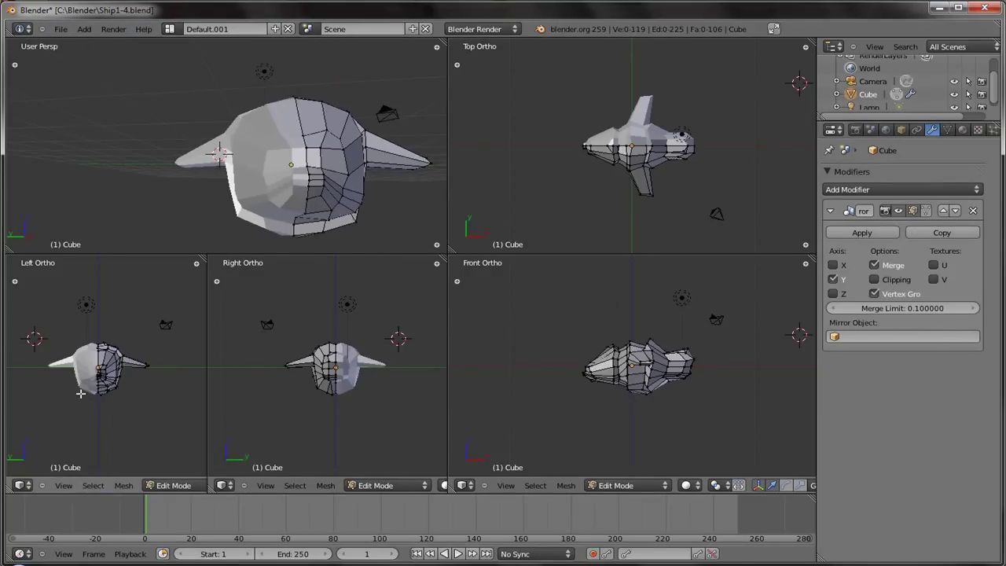
pyautogui.click(64, 553)
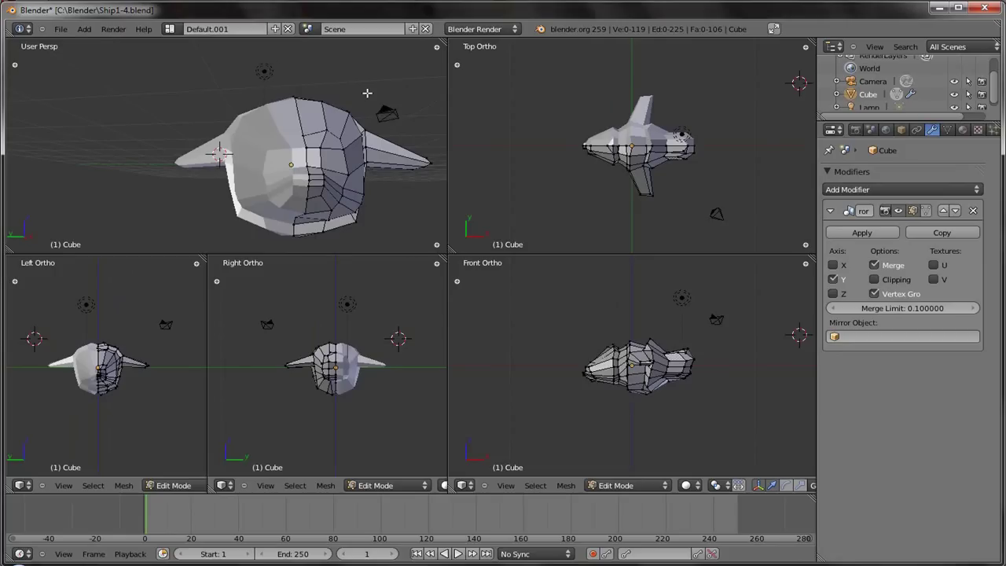
pyautogui.click(169, 28)
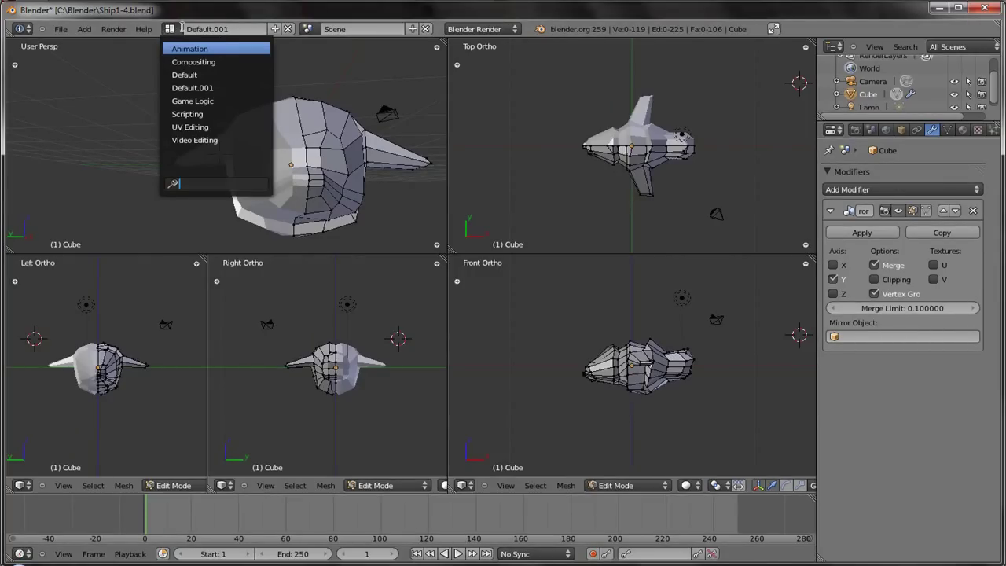
pyautogui.press('Return')
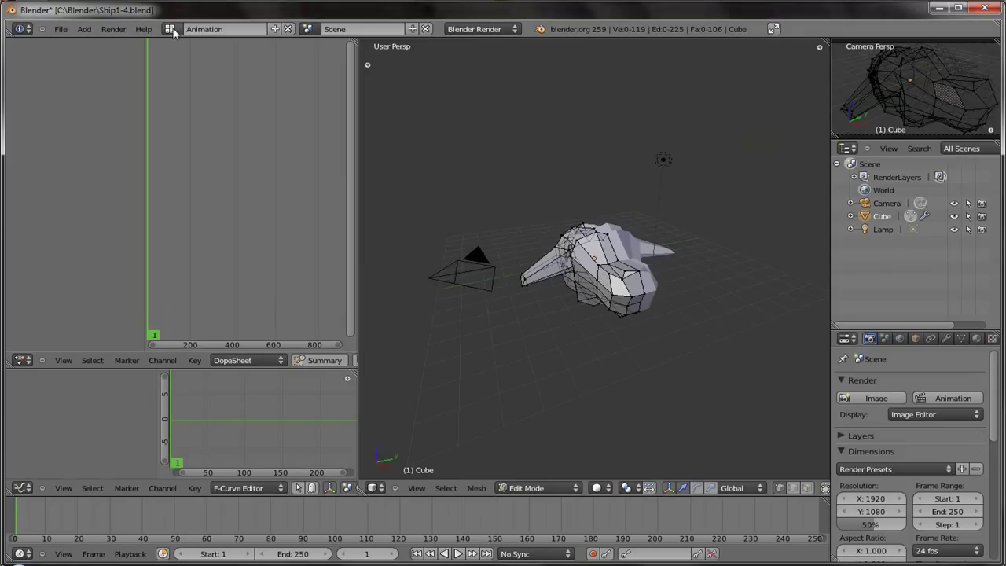
pyautogui.click(170, 30)
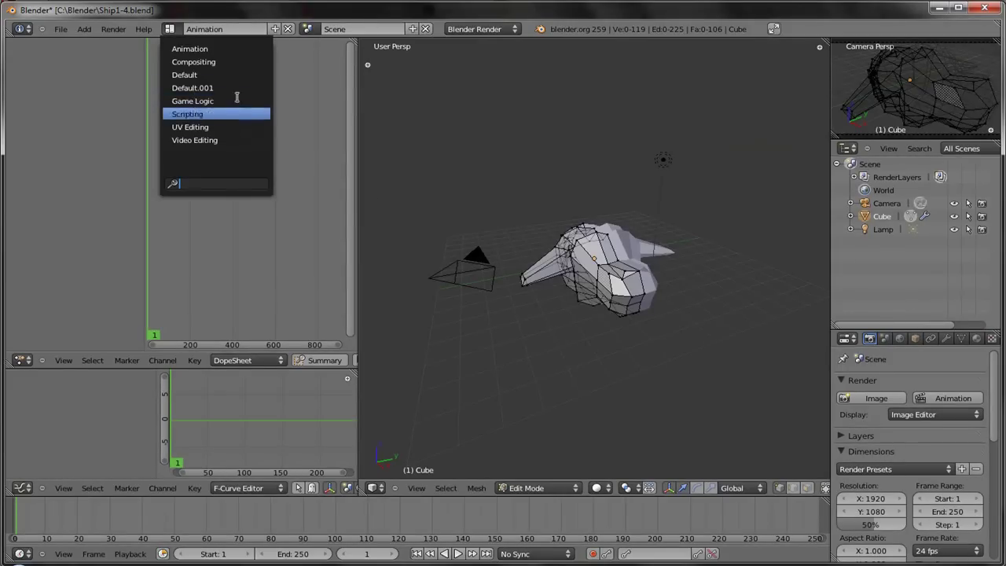
pyautogui.click(214, 76)
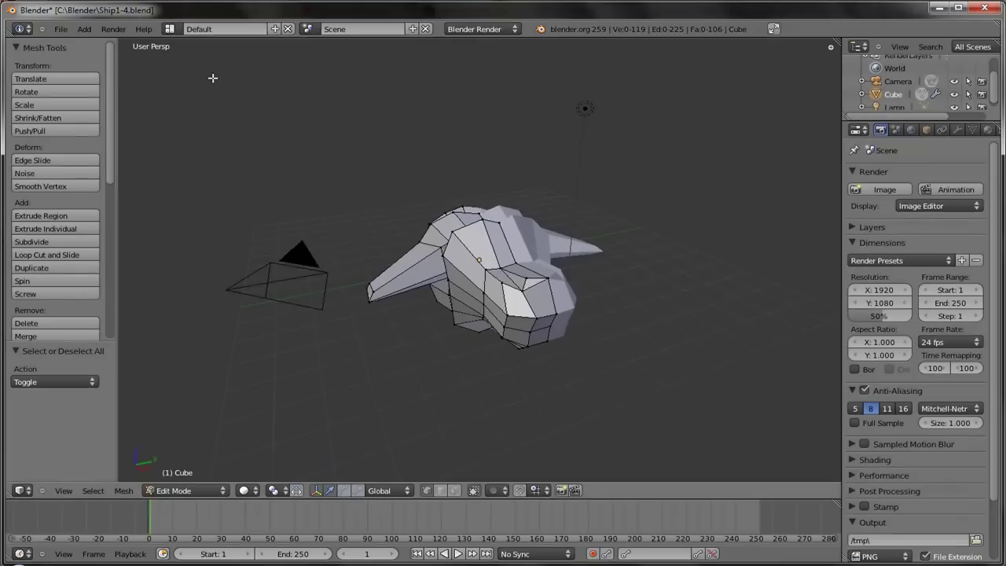
pyautogui.click(171, 29)
pyautogui.click(191, 88)
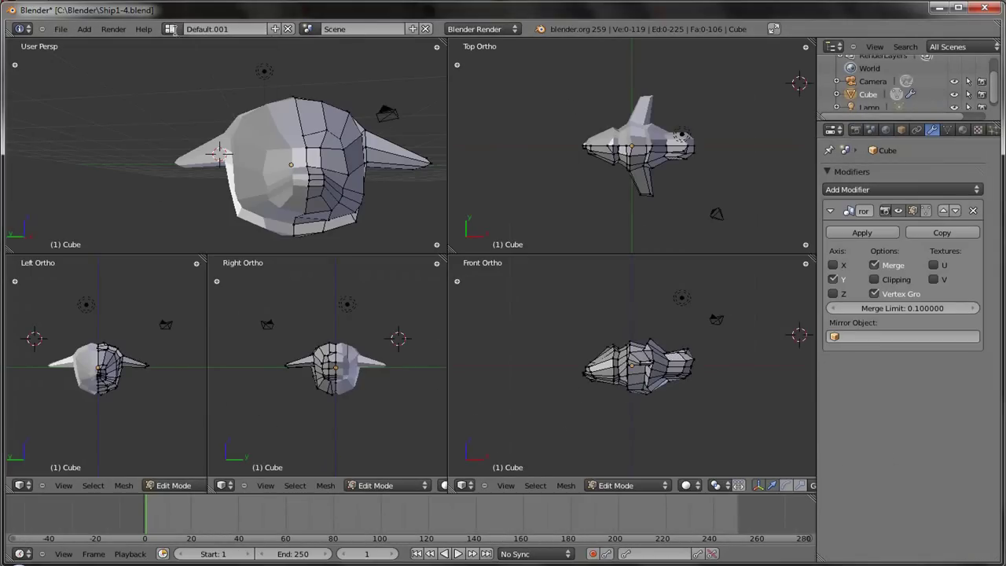
pyautogui.click(171, 29)
pyautogui.click(189, 62)
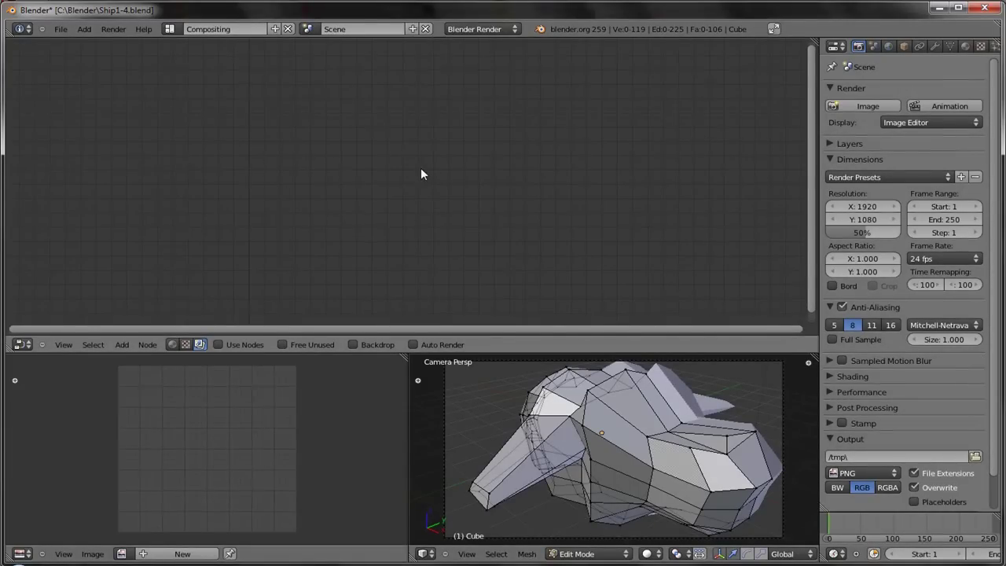
pyautogui.click(170, 29)
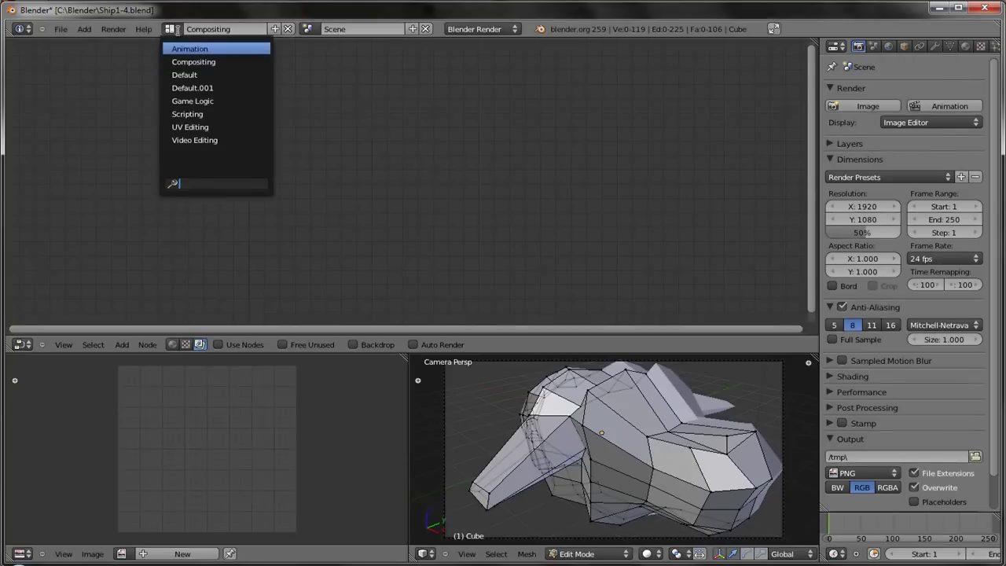
pyautogui.click(222, 100)
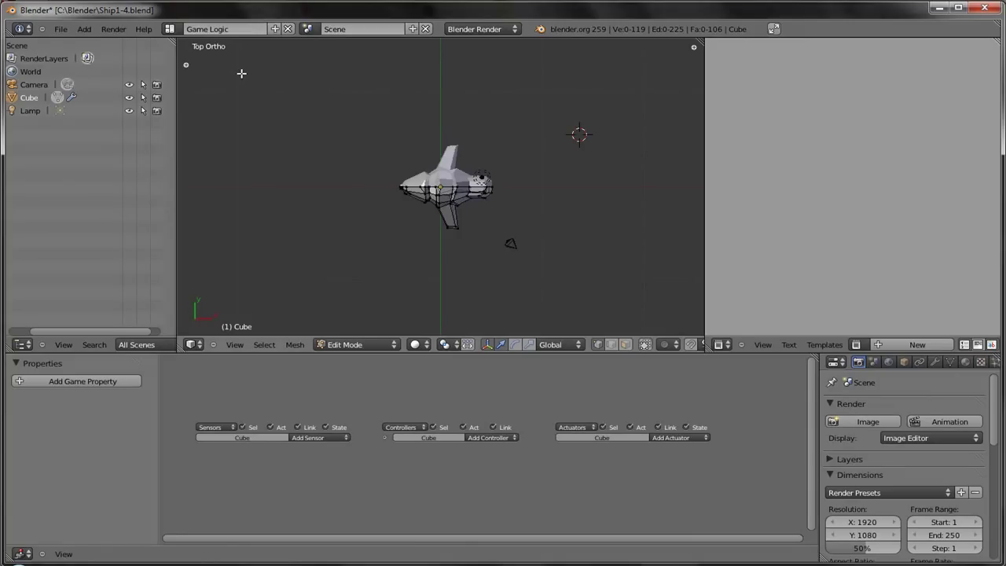
pyautogui.click(170, 29)
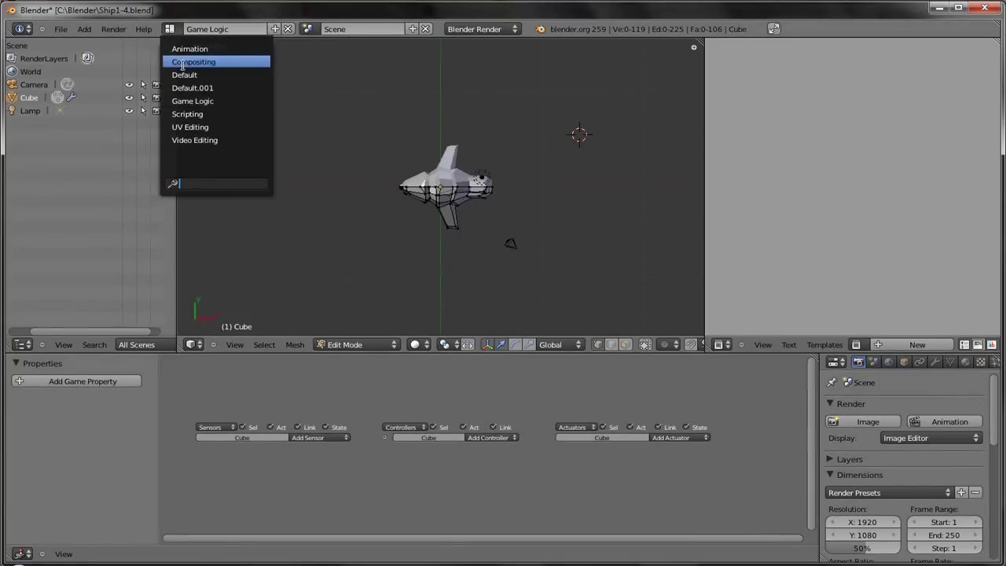
pyautogui.click(223, 128)
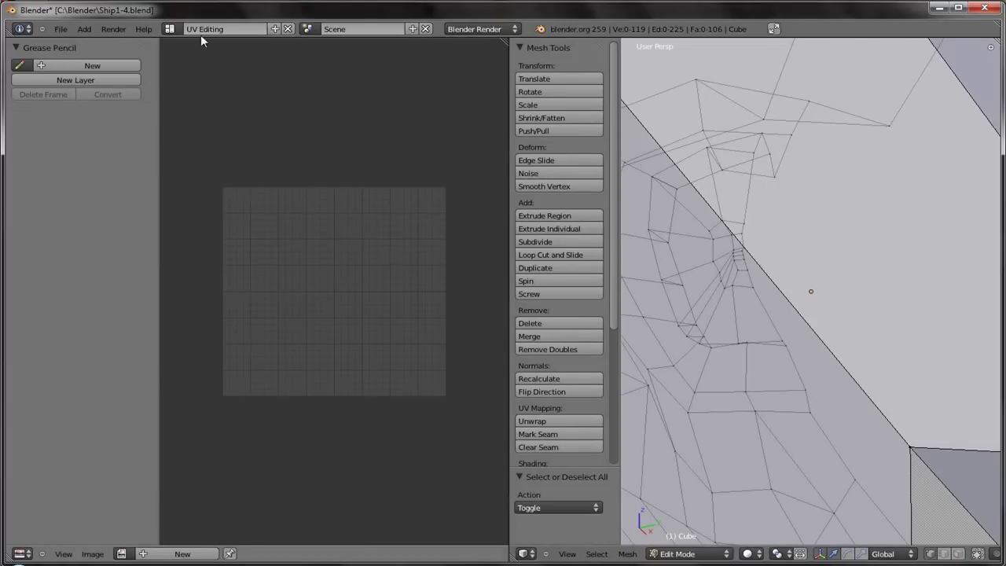
pyautogui.click(170, 29)
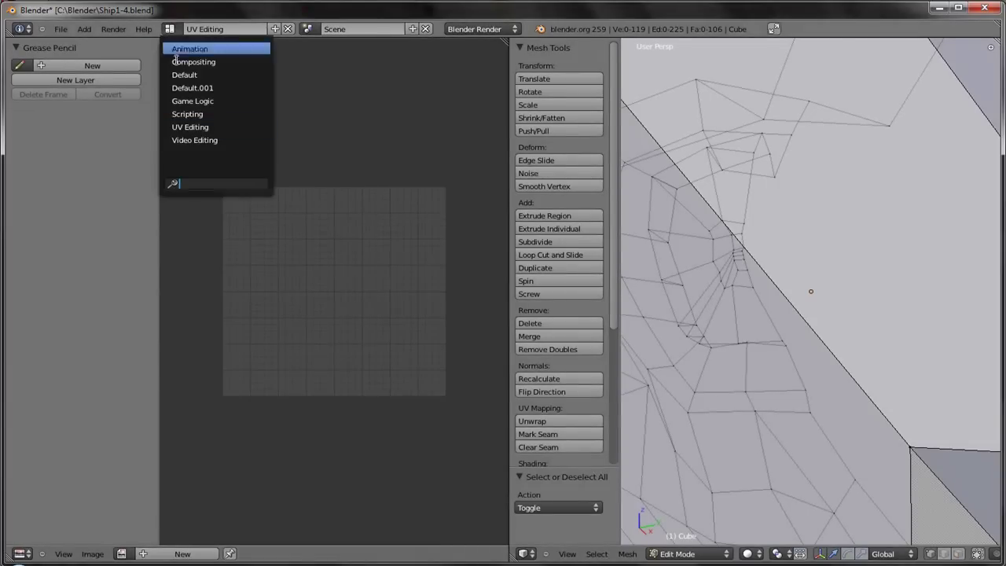
pyautogui.click(235, 140)
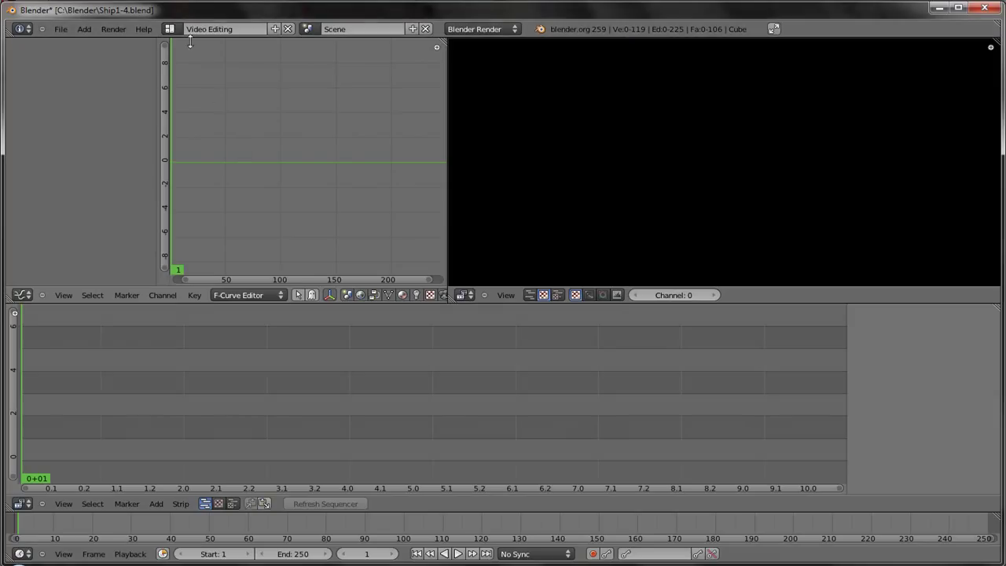
pyautogui.click(170, 29)
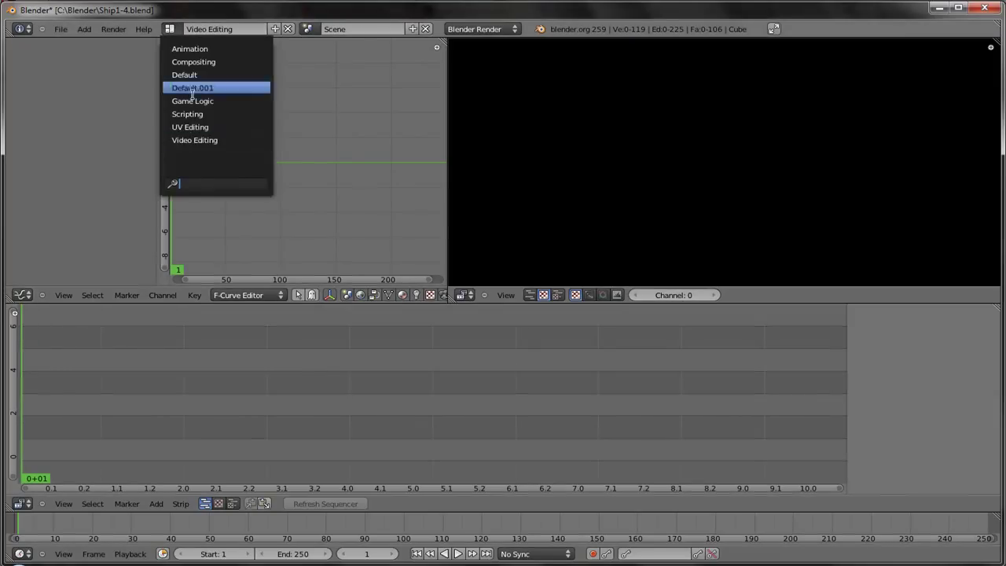
pyautogui.click(195, 48)
pyautogui.click(168, 29)
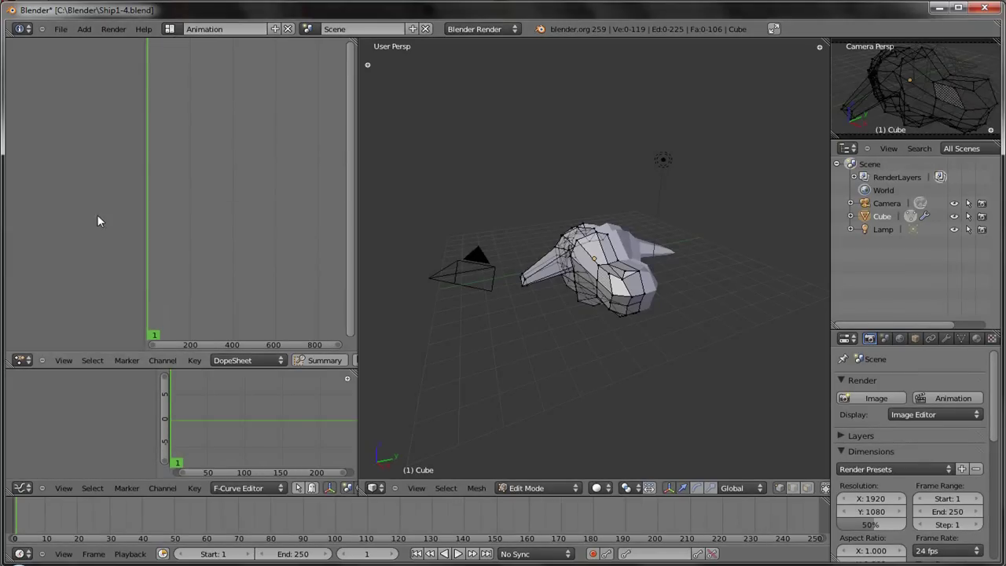
pyautogui.click(170, 29)
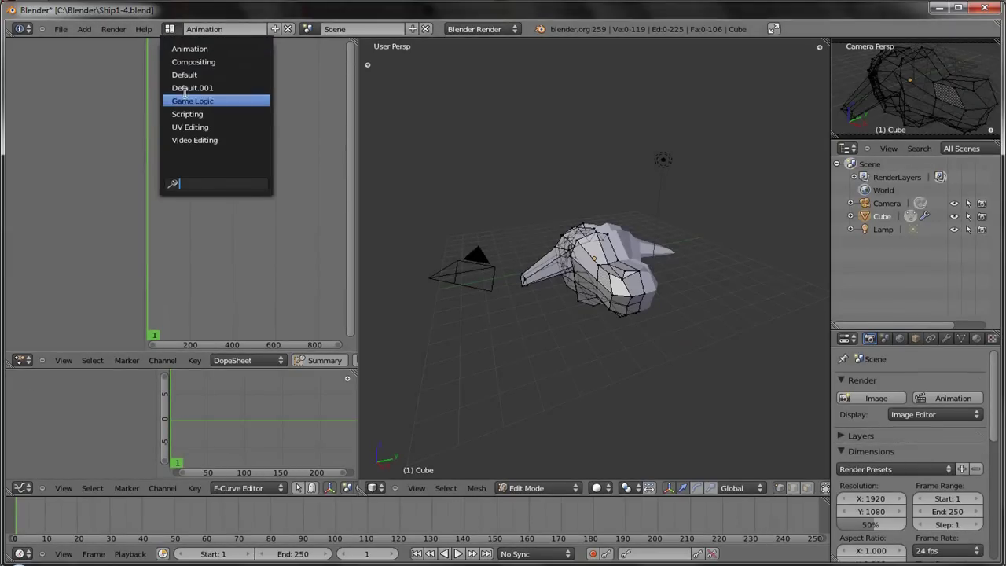
pyautogui.click(188, 87)
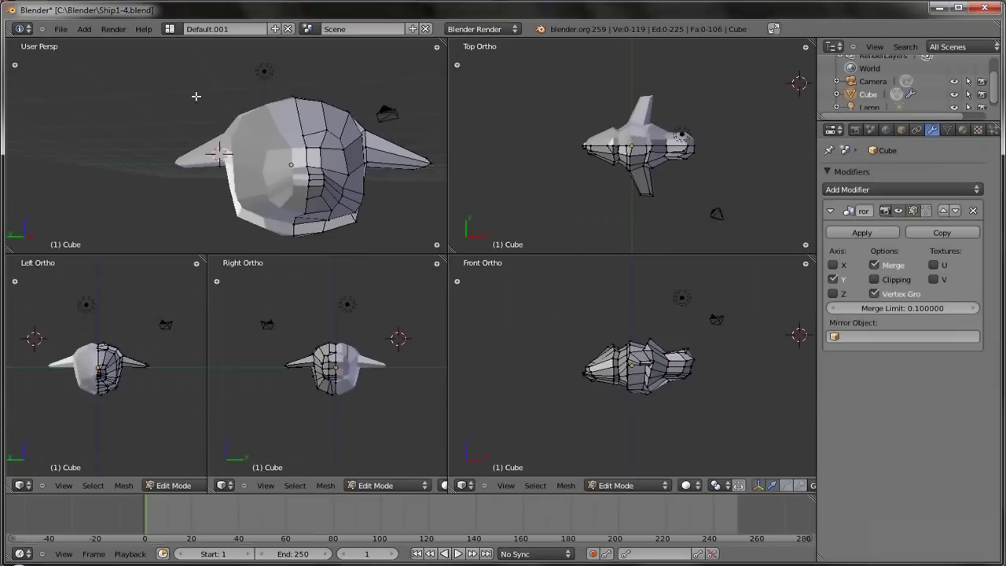
pyautogui.click(439, 245)
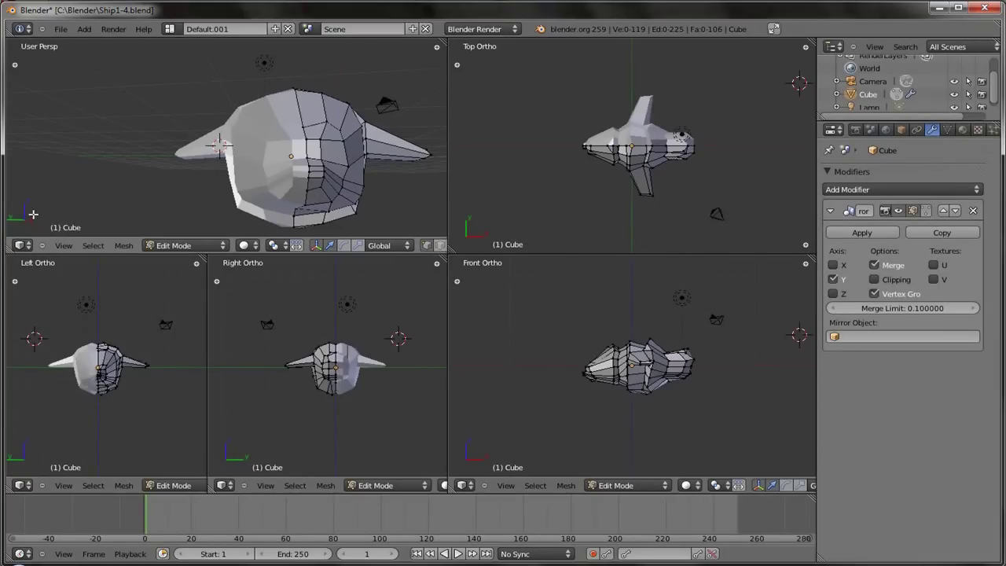
pyautogui.click(161, 246)
pyautogui.click(182, 227)
pyautogui.click(174, 246)
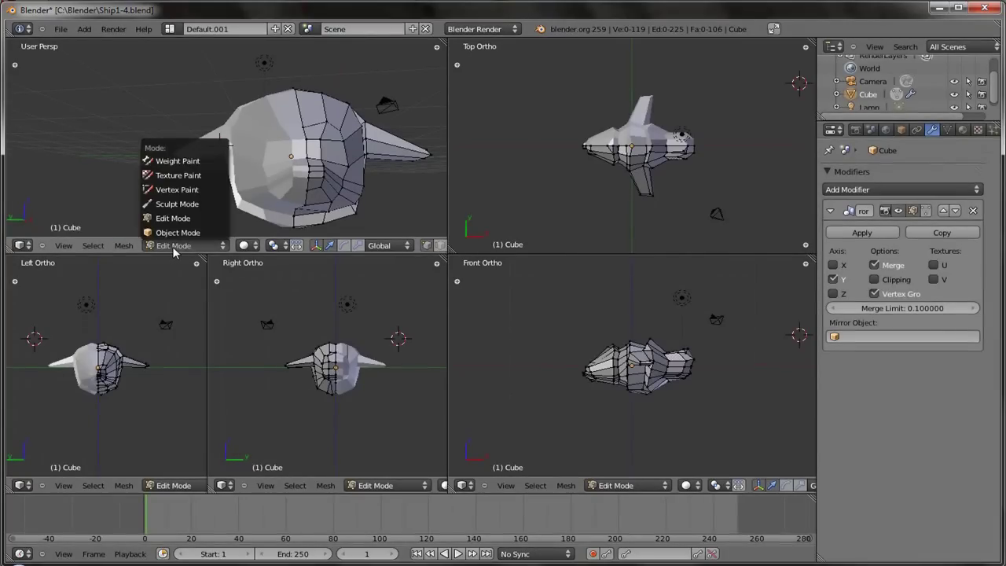
pyautogui.click(177, 204)
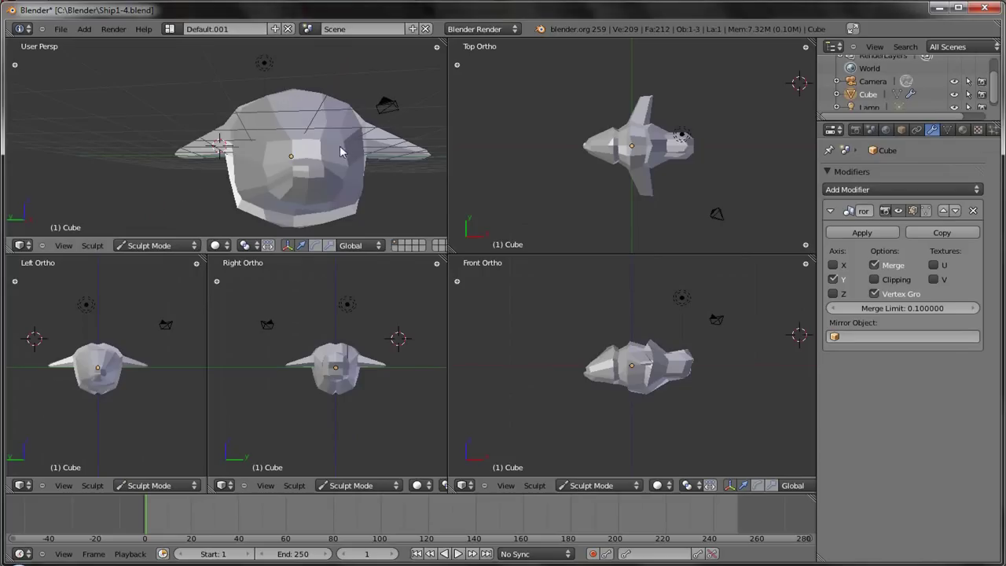
pyautogui.moveTo(404, 95); pyautogui.dragTo(306, 101, button='middle')
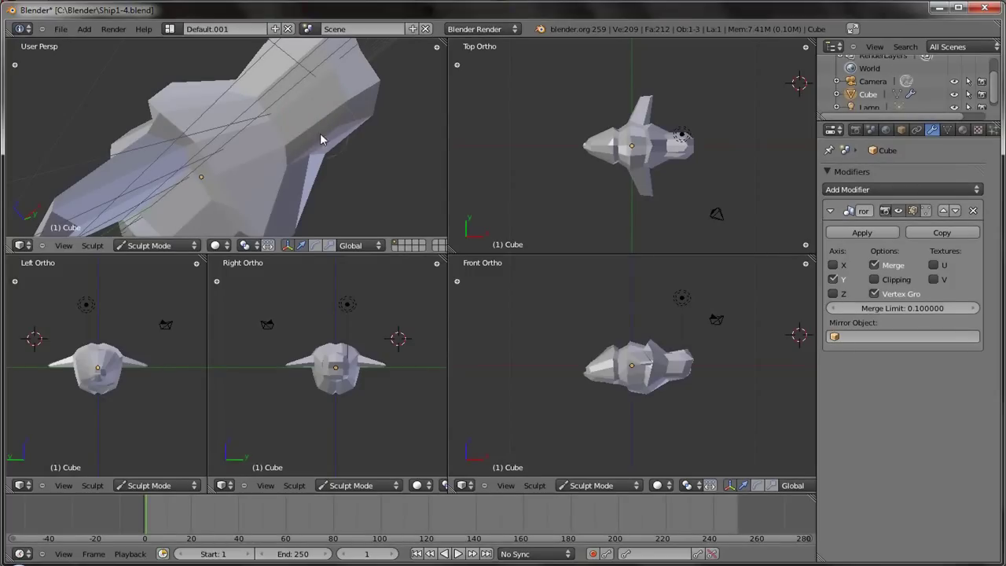
pyautogui.click(15, 65)
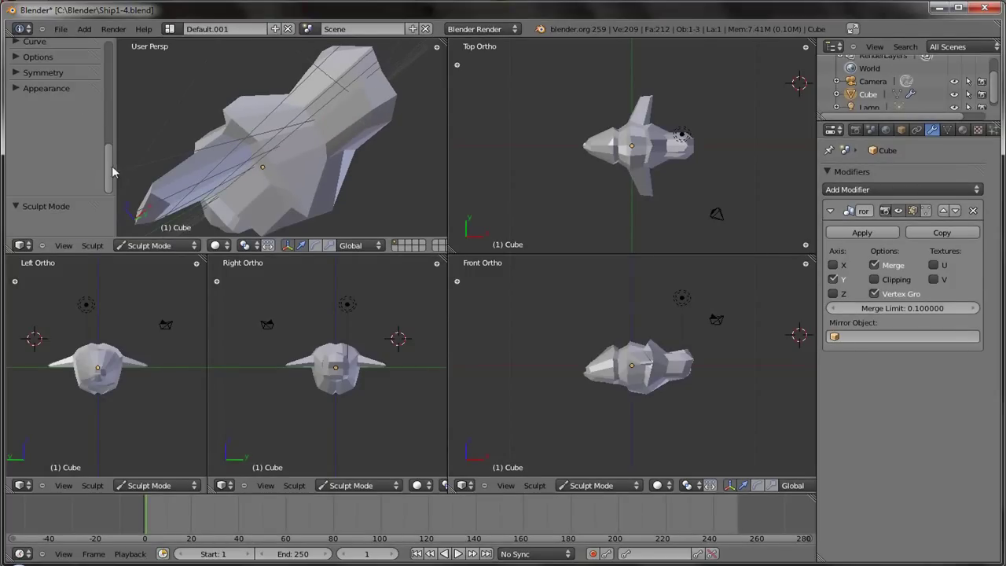
pyautogui.moveTo(113, 172); pyautogui.dragTo(104, 96)
pyautogui.scroll(5, 103, 97)
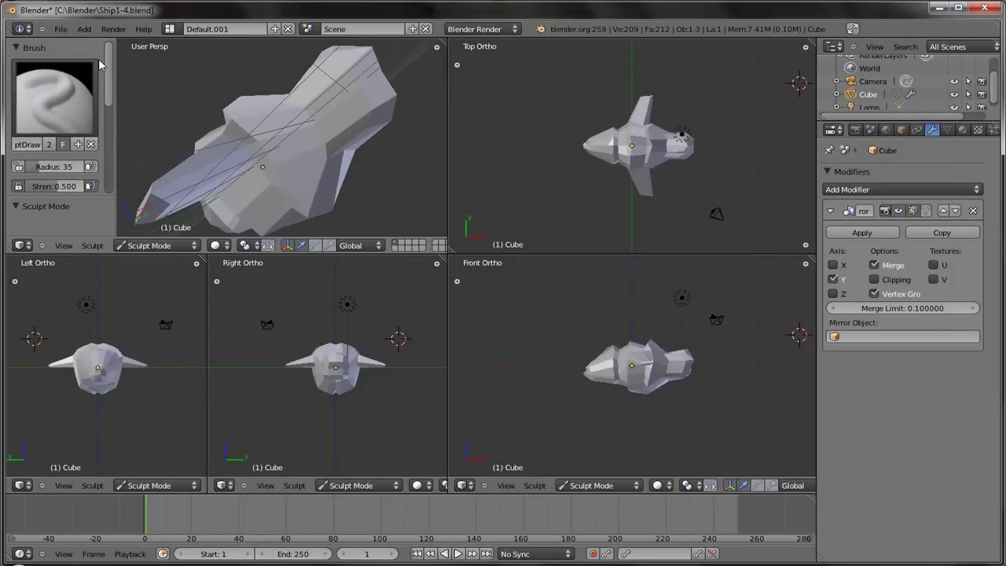
pyautogui.click(53, 88)
pyautogui.moveTo(94, 49)
pyautogui.mouseDown()
pyautogui.moveTo(84, 51)
pyautogui.moveTo(89, 89)
pyautogui.mouseUp()
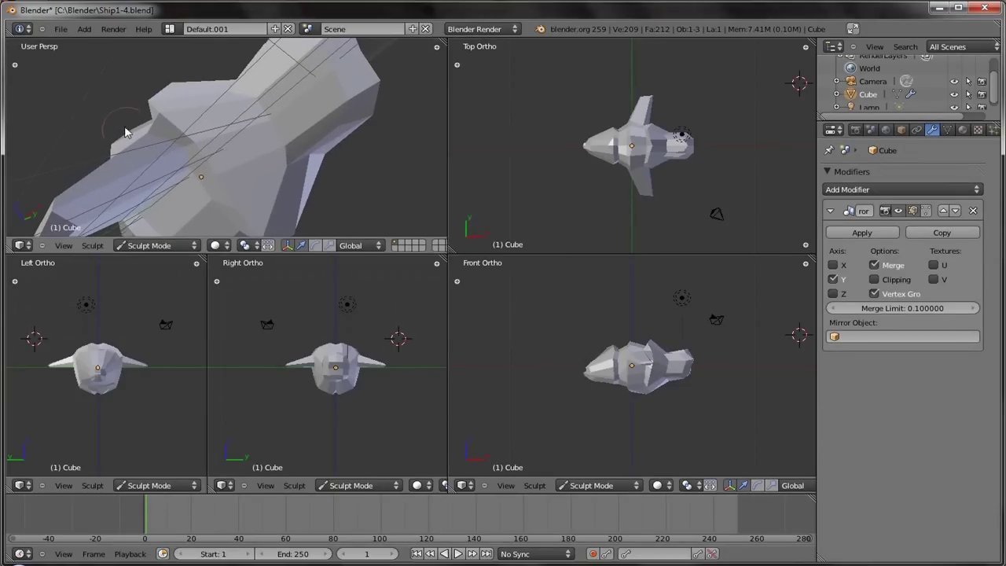
pyautogui.moveTo(126, 132); pyautogui.dragTo(128, 101, button='middle')
pyautogui.click(156, 246)
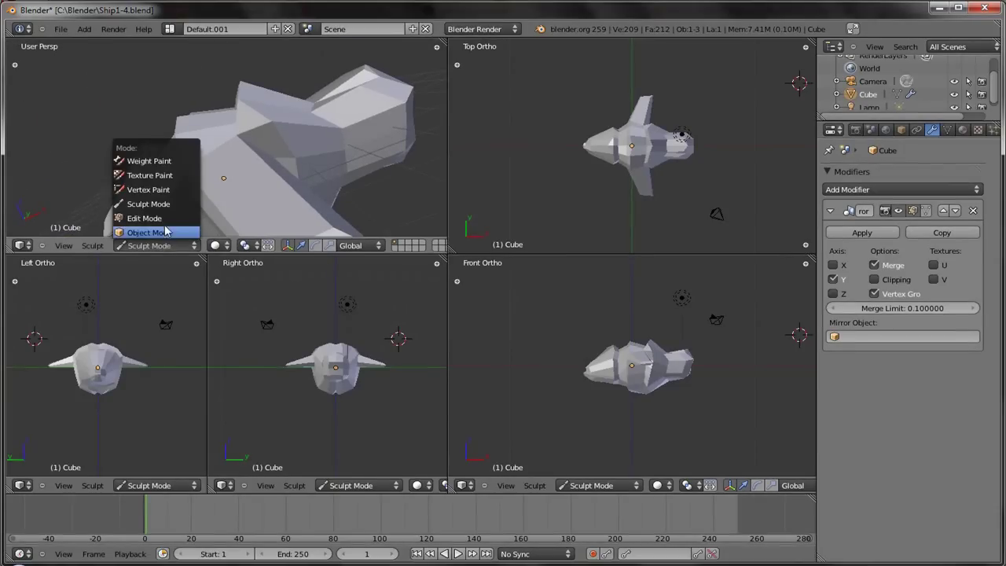
pyautogui.click(162, 225)
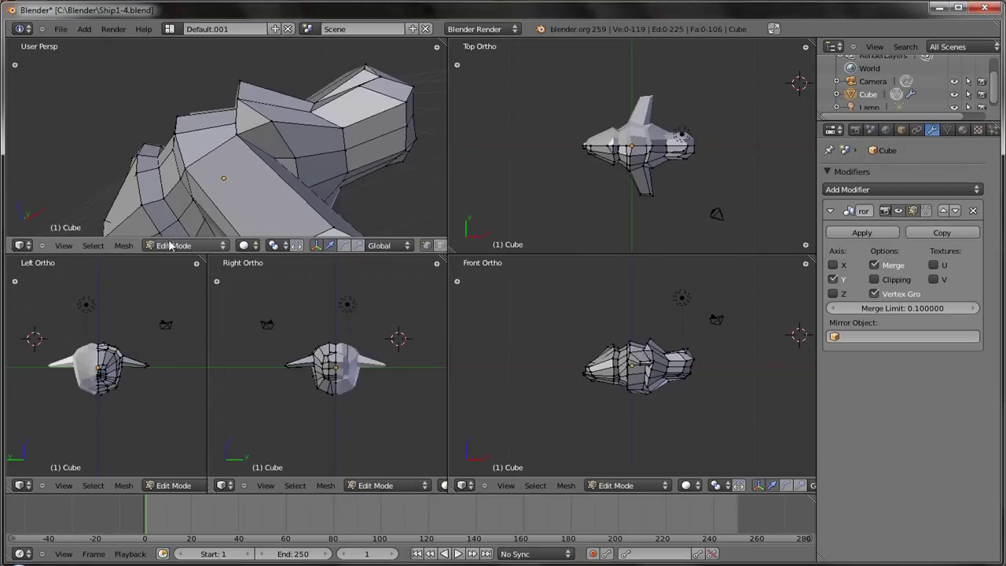
# Put the cursor at the end of the Evernote note line, then switch to the Autodesk Labs Photofly tab.
pyautogui.moveTo(85, 171); pyautogui.dragTo(117, 134, button='middle')
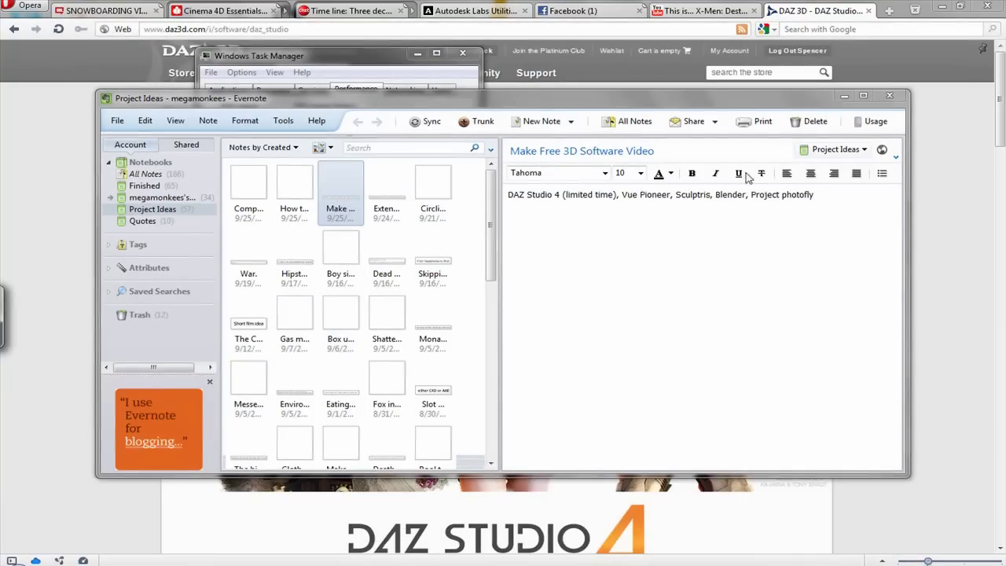
pyautogui.click(716, 194)
pyautogui.click(817, 213)
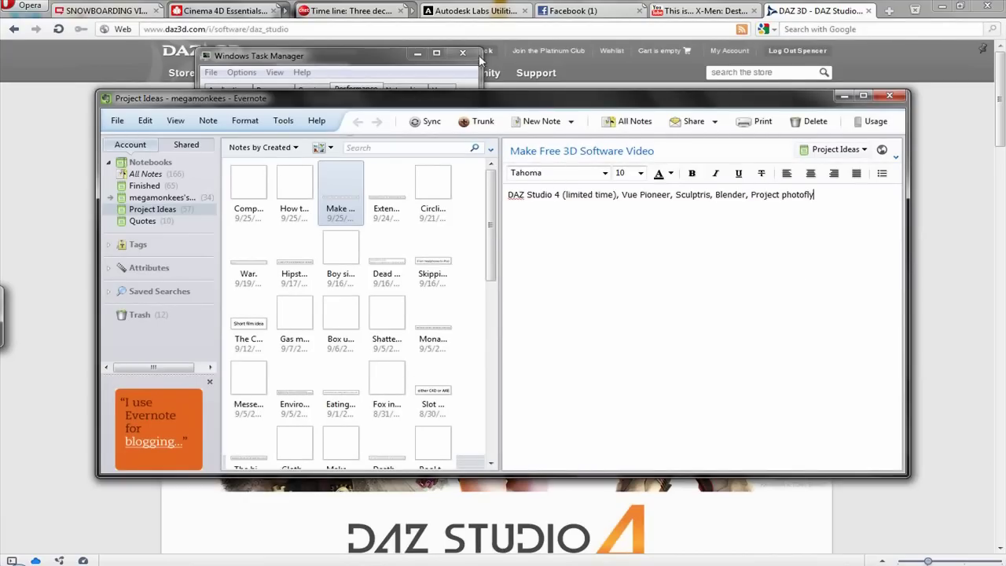
pyautogui.click(476, 10)
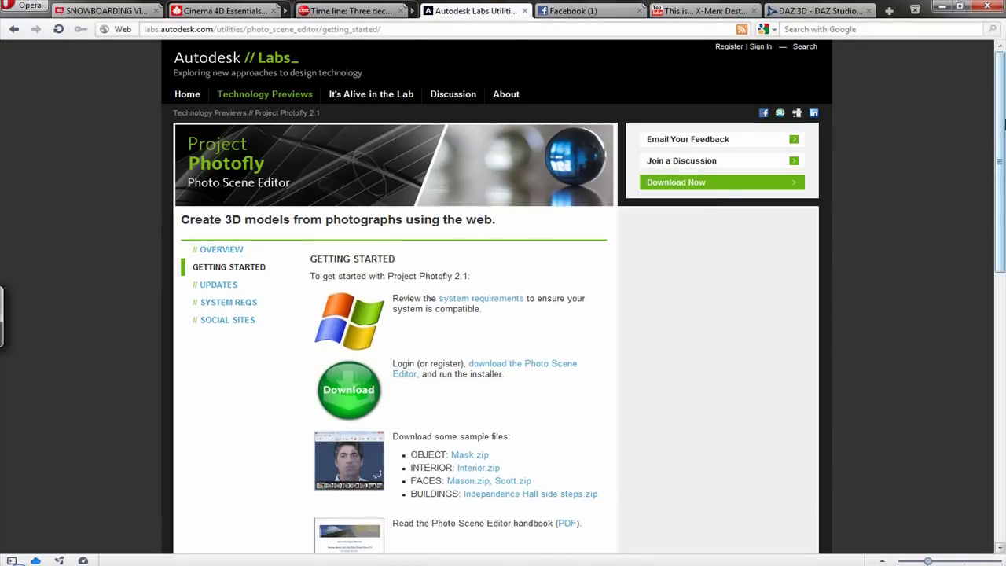
pyautogui.scroll(-3, 1003, 125)
pyautogui.scroll(3, 1003, 134)
pyautogui.scroll(-6, 999, 196)
pyautogui.scroll(-5, 997, 259)
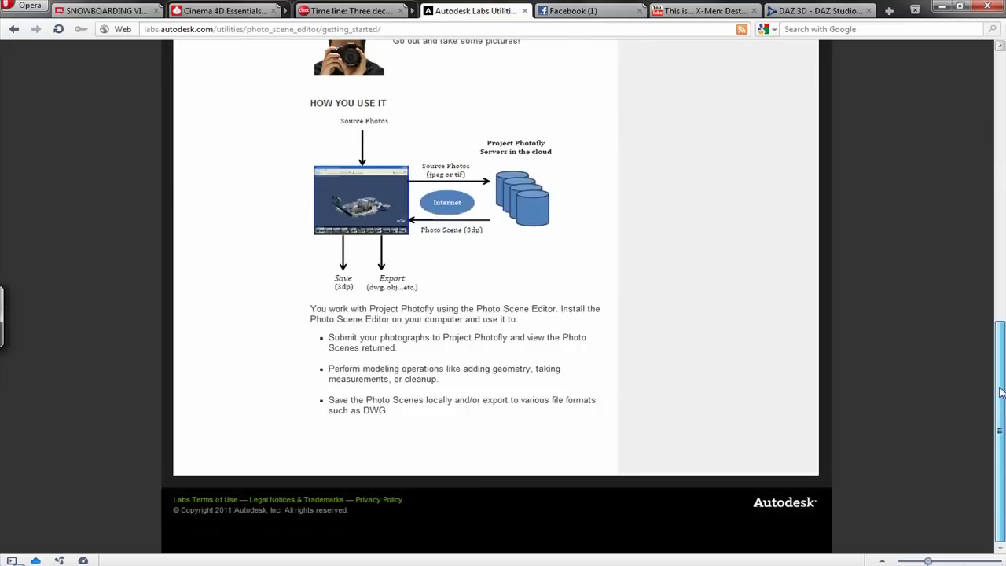
pyautogui.scroll(11, 1003, 137)
pyautogui.scroll(1, 1004, 157)
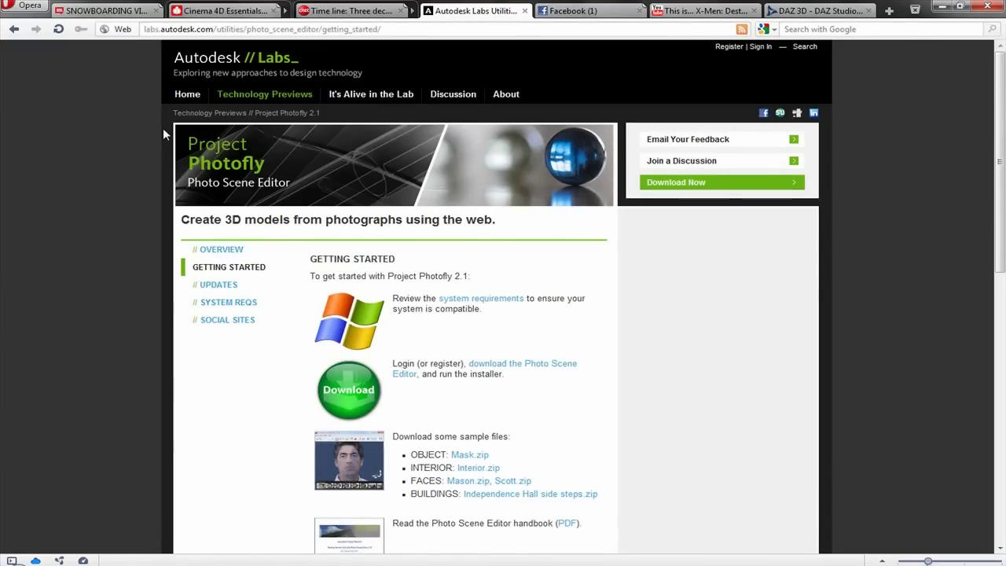
pyautogui.moveTo(999, 135); pyautogui.dragTo(1003, 107)
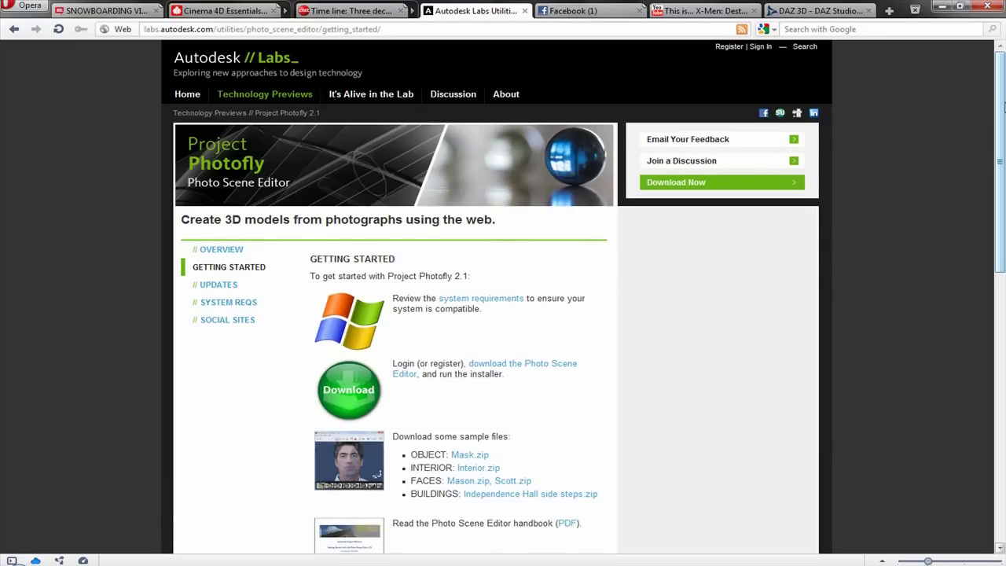
pyautogui.scroll(-5, 983, 233)
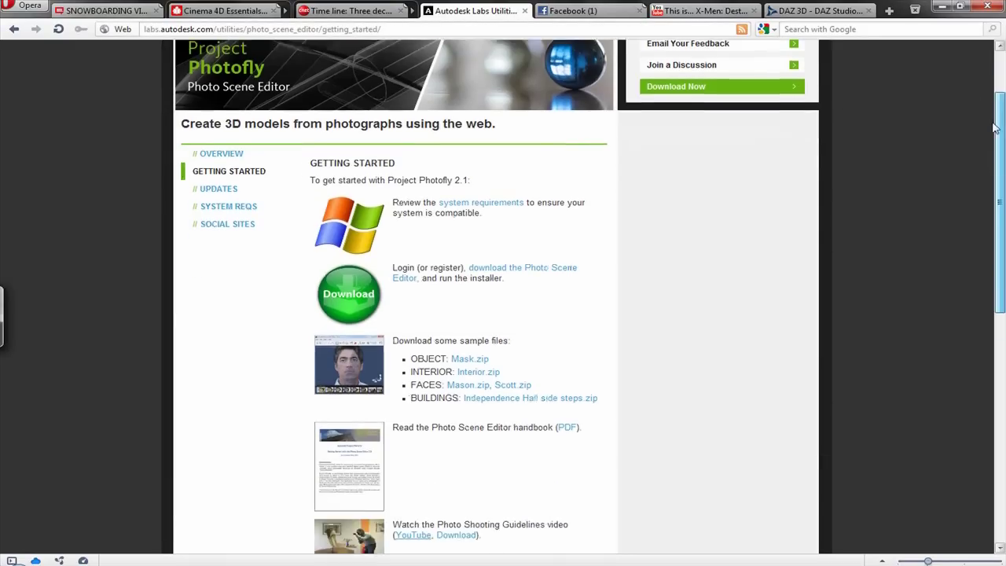
pyautogui.scroll(-4, 983, 233)
pyautogui.scroll(7, 984, 408)
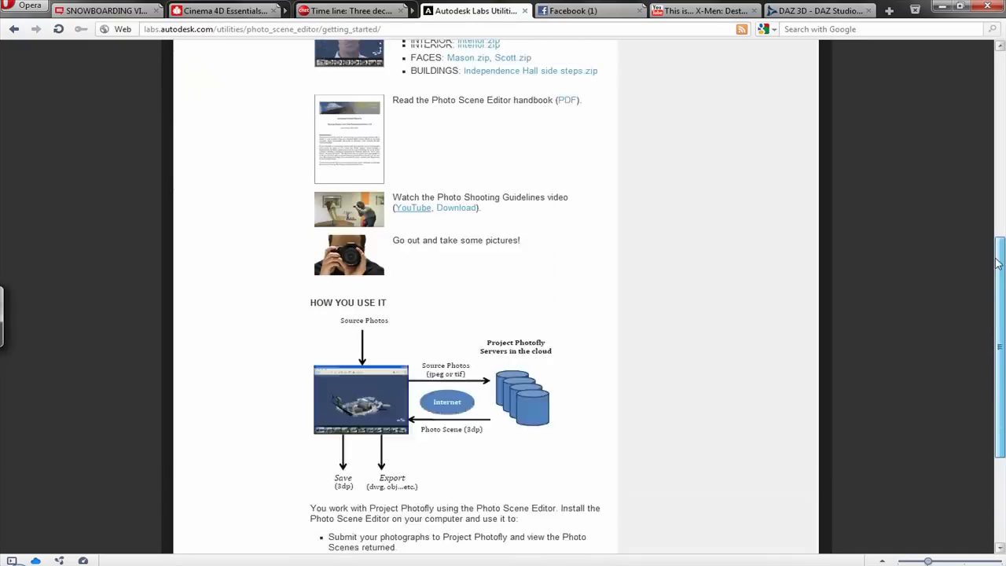
pyautogui.scroll(2, 988, 139)
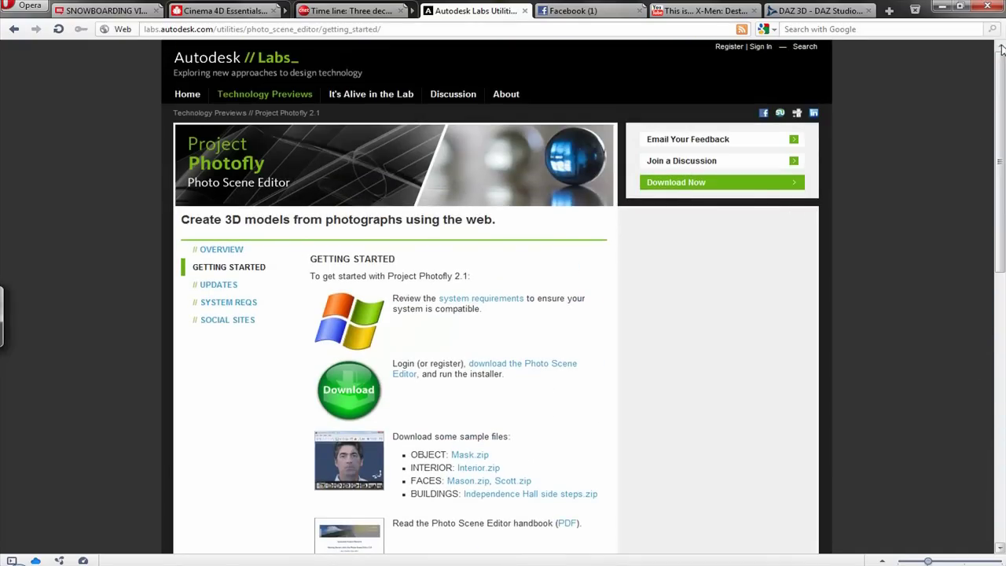
pyautogui.scroll(-1, 1004, 63)
pyautogui.scroll(1, 1003, 74)
pyautogui.scroll(-1, 1002, 78)
pyautogui.scroll(1, 1000, 71)
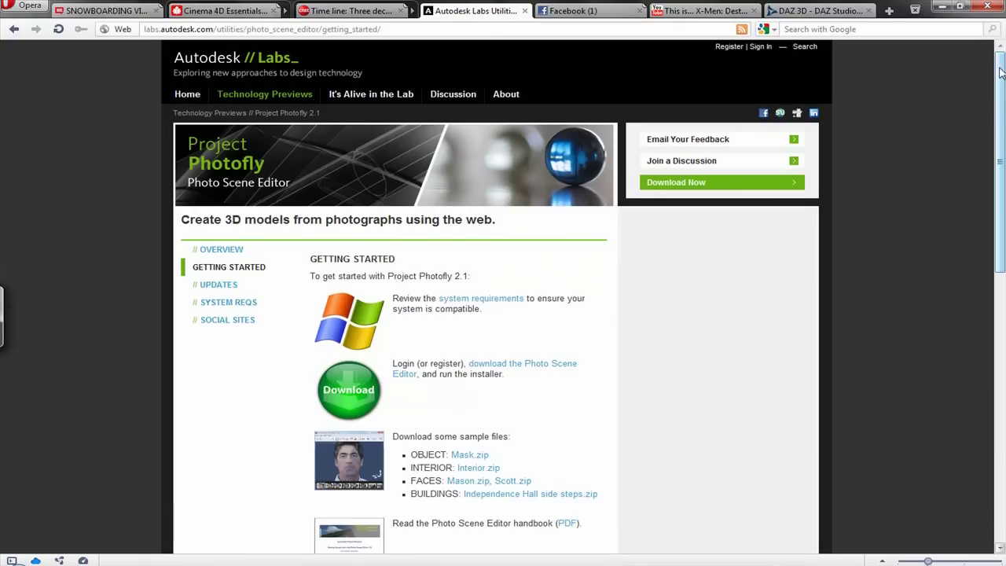
pyautogui.moveTo(1004, 67); pyautogui.dragTo(1004, 119)
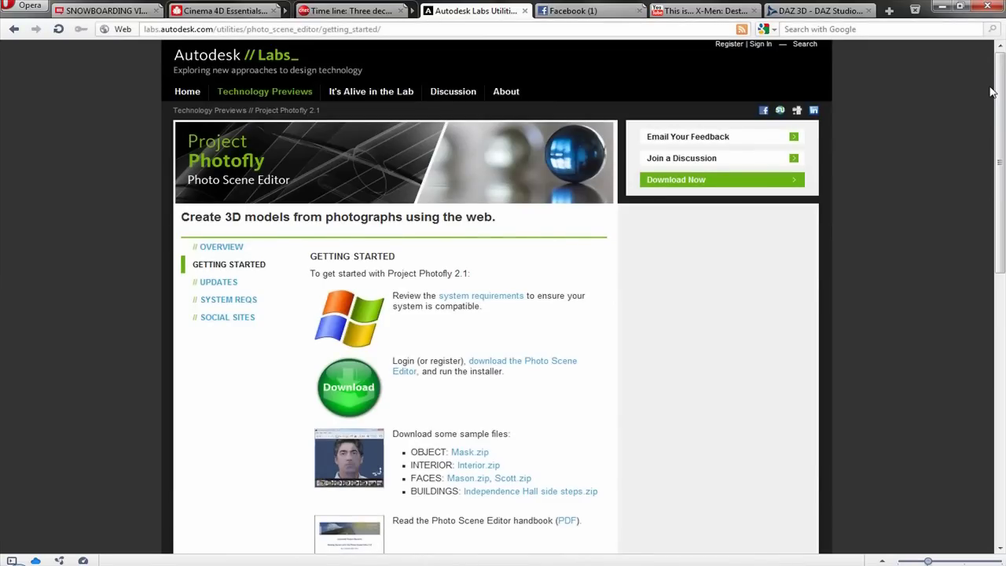
# Bring Evernote forward with Alt+Tab and select the note line listing the tools.
pyautogui.hotkey('alt', 'Tab')
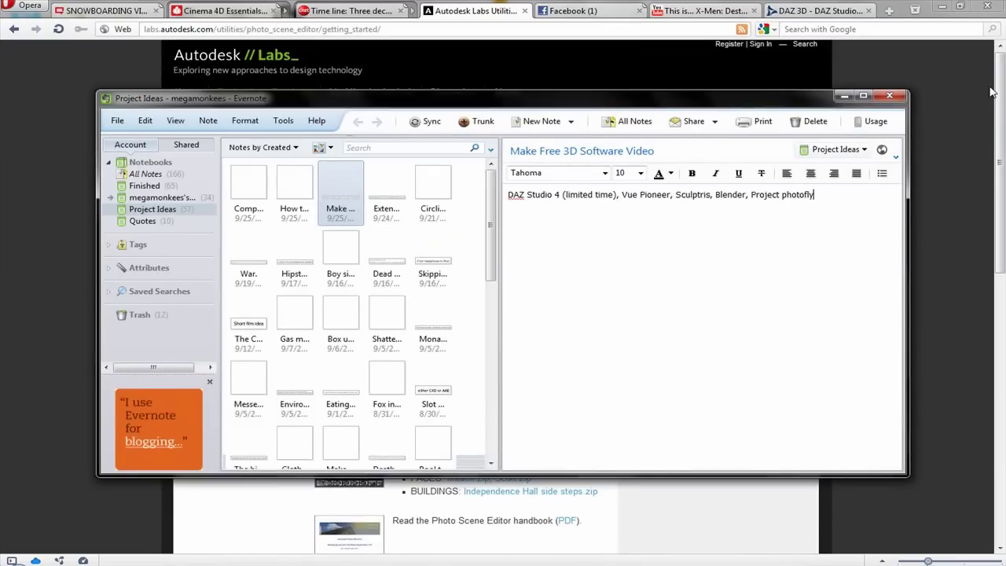
pyautogui.moveTo(856, 242); pyautogui.dragTo(483, 244)
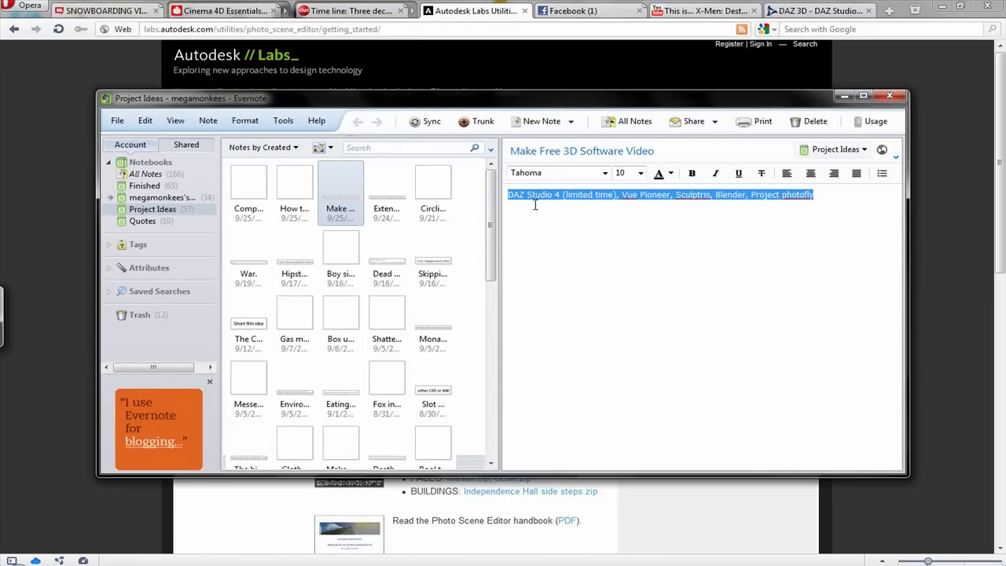
# Switch to the DAZ Studio 4 tab and scroll down to Get Started Now and back.
pyautogui.click(820, 10)
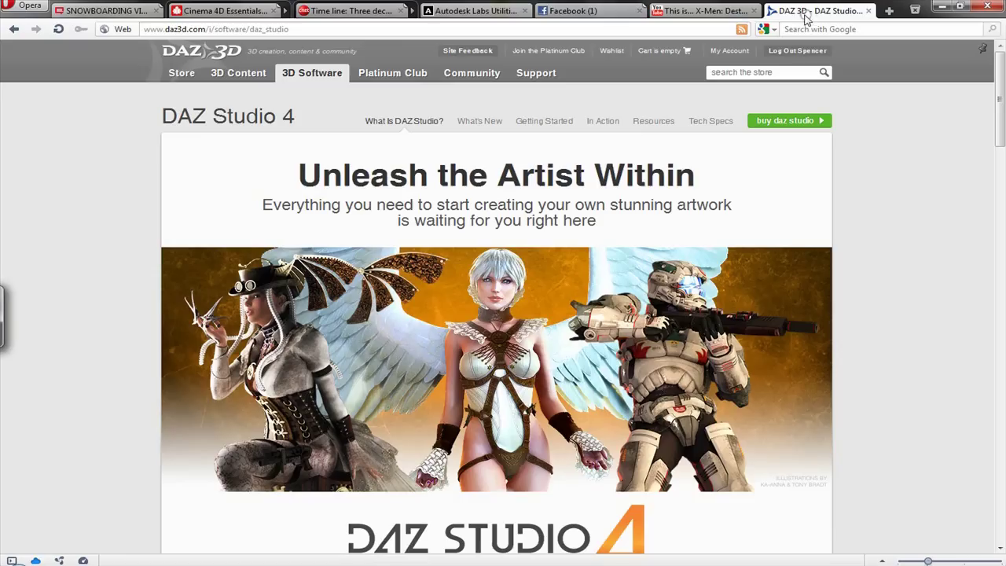
pyautogui.moveTo(999, 87); pyautogui.dragTo(998, 253)
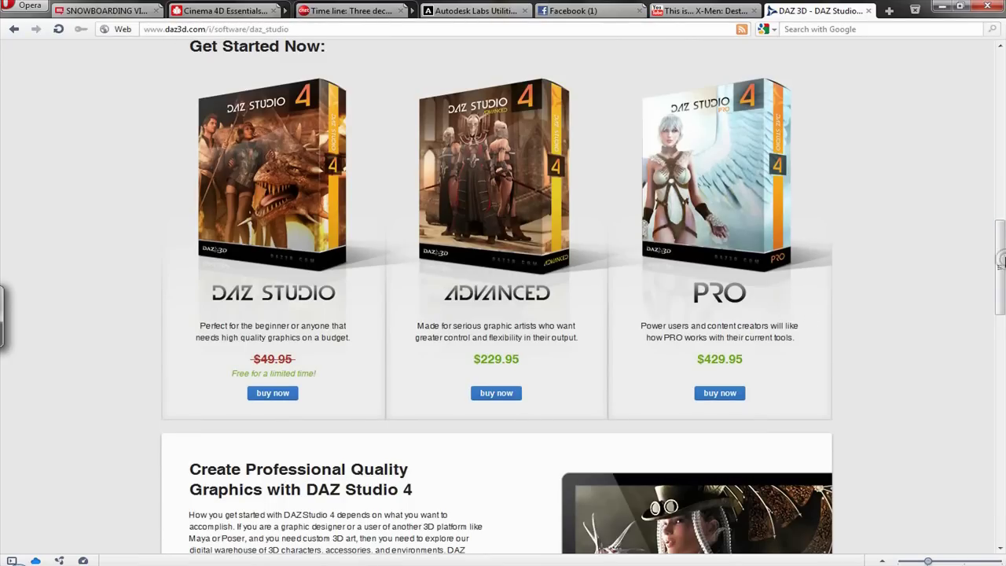
pyautogui.scroll(2, 995, 260)
pyautogui.moveTo(995, 285); pyautogui.dragTo(1000, 96)
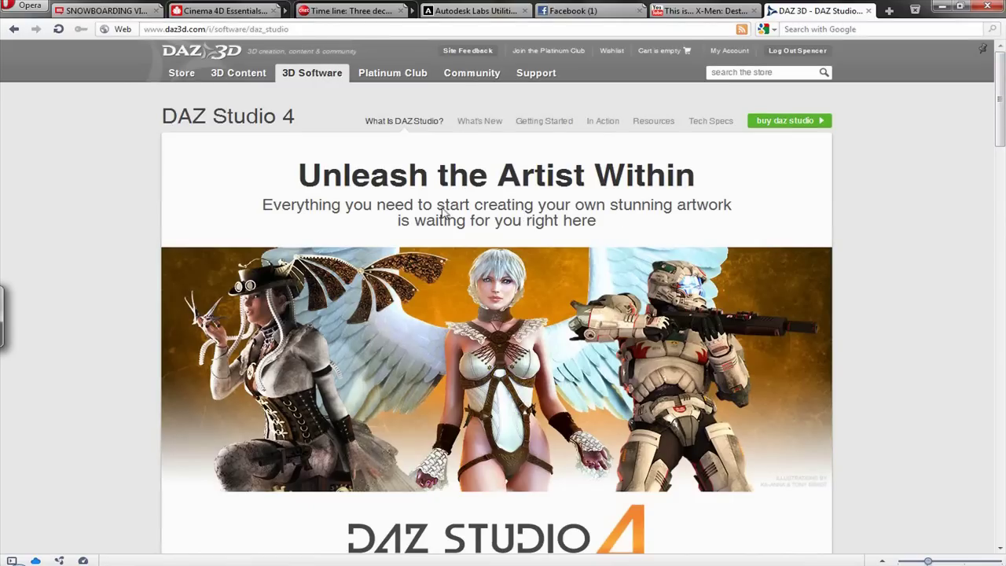
# Highlight and clear parts of the 'Unleash the Artist Within' tagline and heading.
pyautogui.moveTo(512, 222); pyautogui.dragTo(443, 209)
pyautogui.click(578, 246)
pyautogui.moveTo(579, 221); pyautogui.dragTo(495, 206)
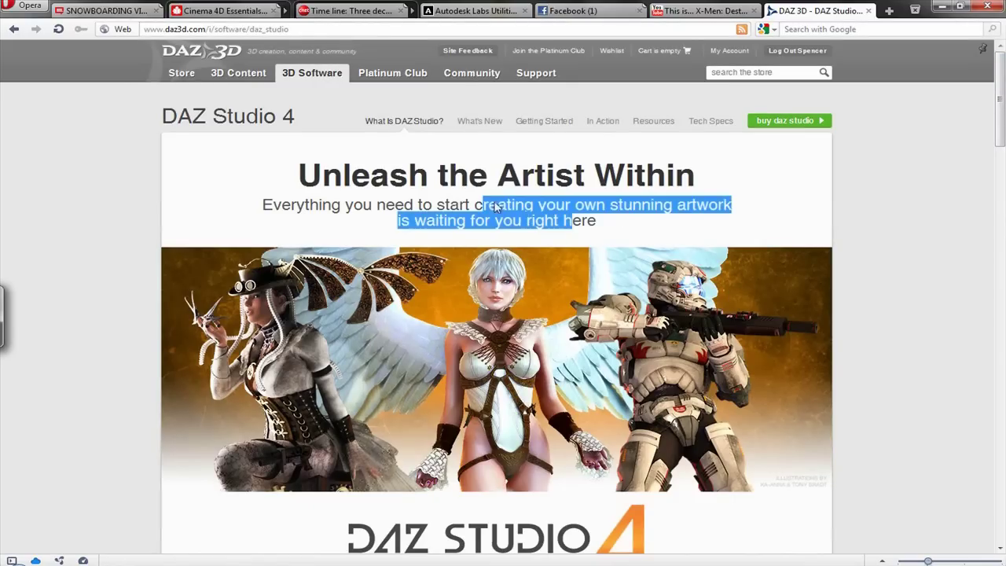
pyautogui.click(577, 213)
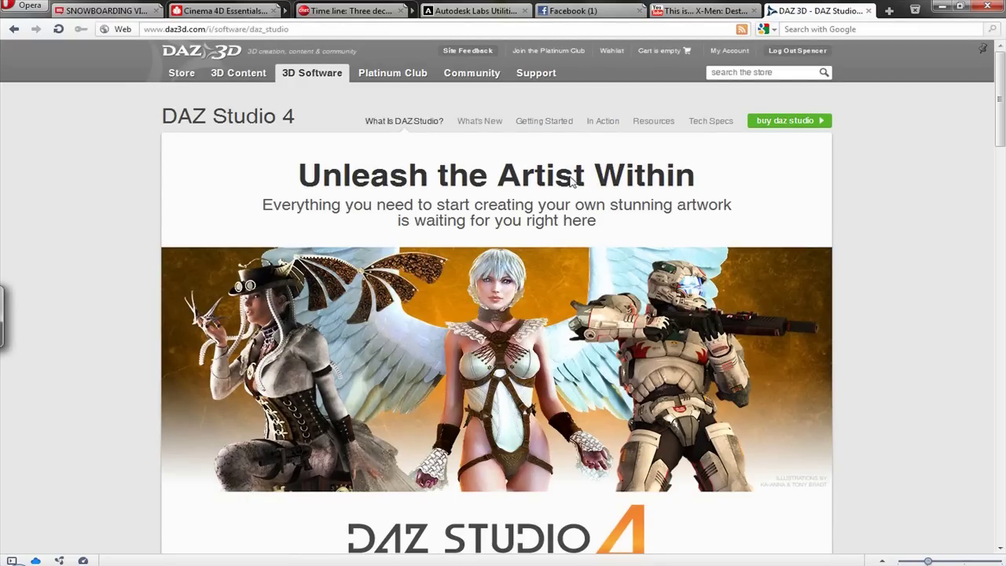
pyautogui.moveTo(572, 181); pyautogui.dragTo(516, 183)
pyautogui.click(532, 183)
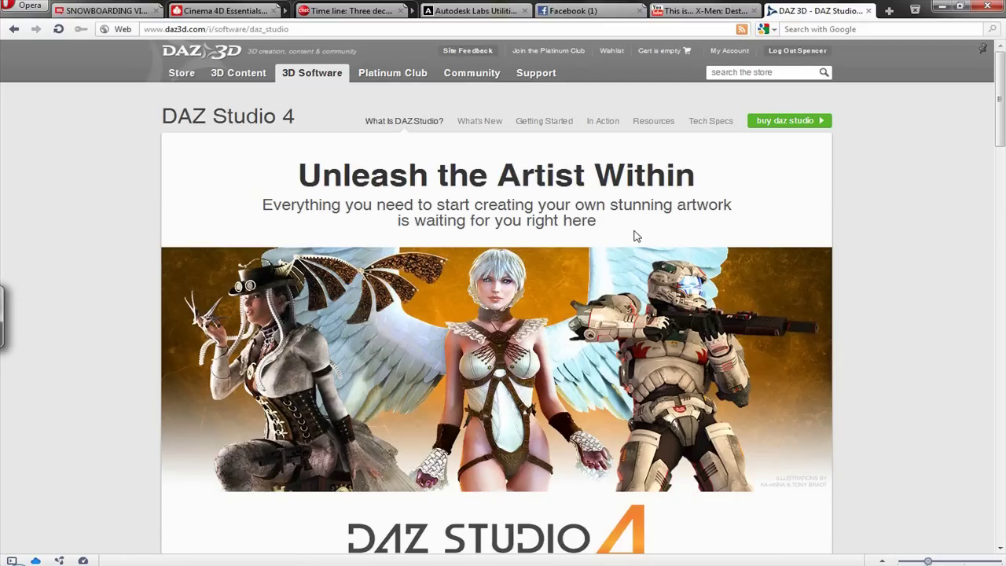